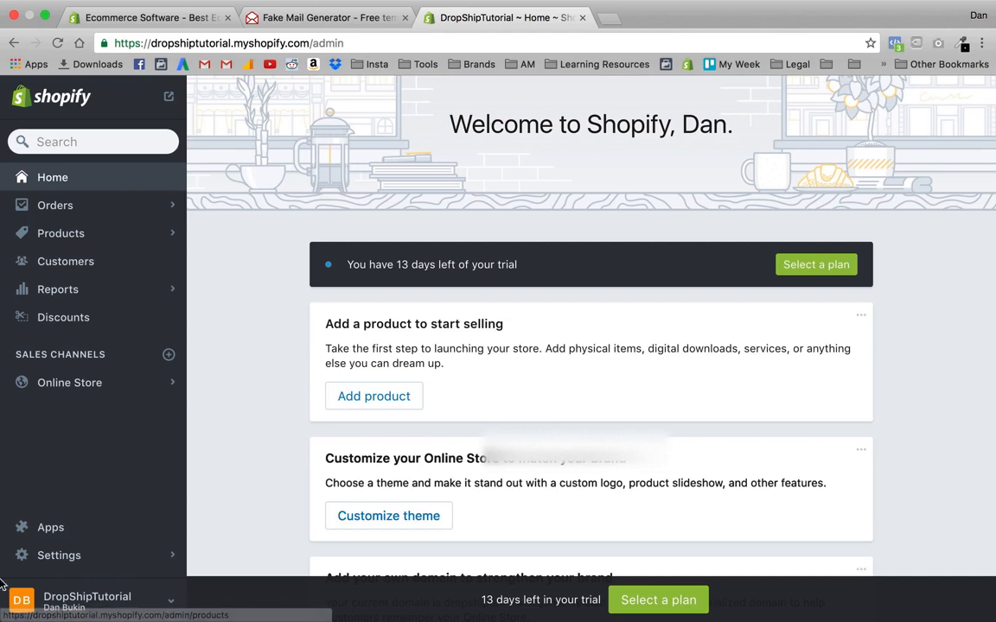
Open the store's Checkout settings at the refund, privacy and TOS statements
click(29, 561)
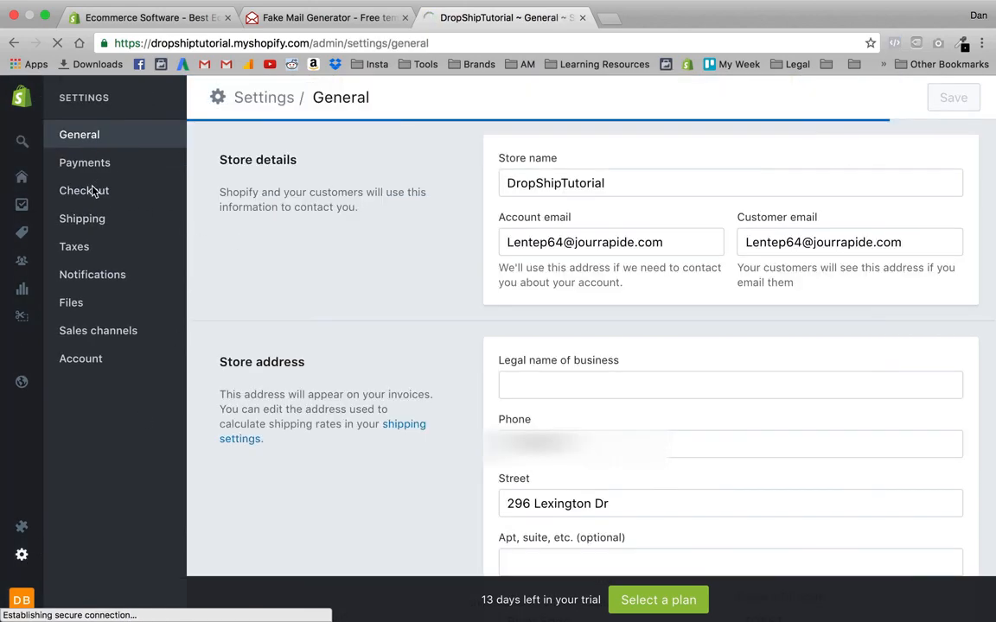
click(94, 191)
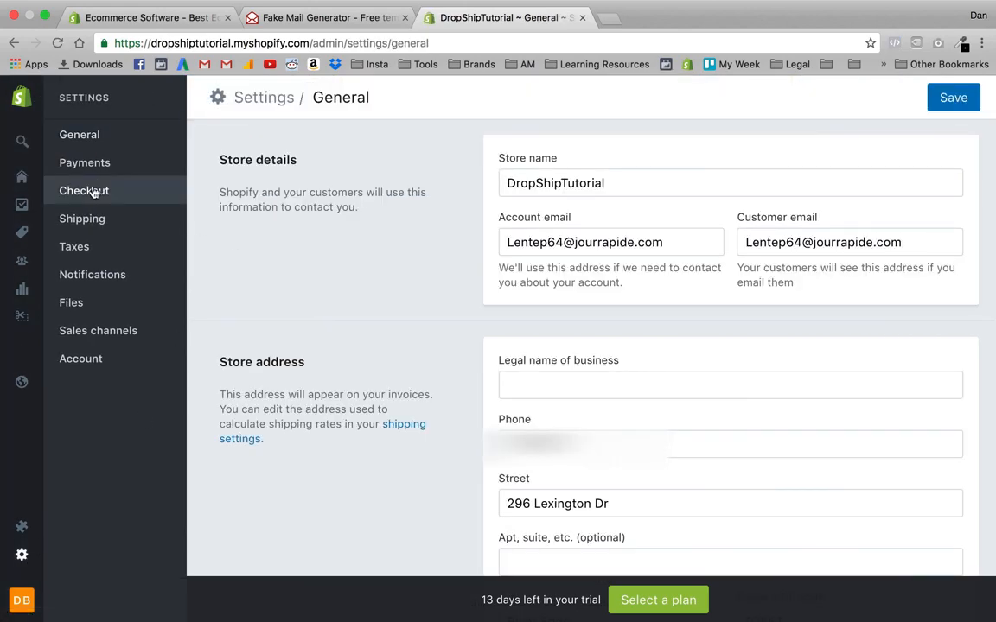
scroll(431, 296, down, 15)
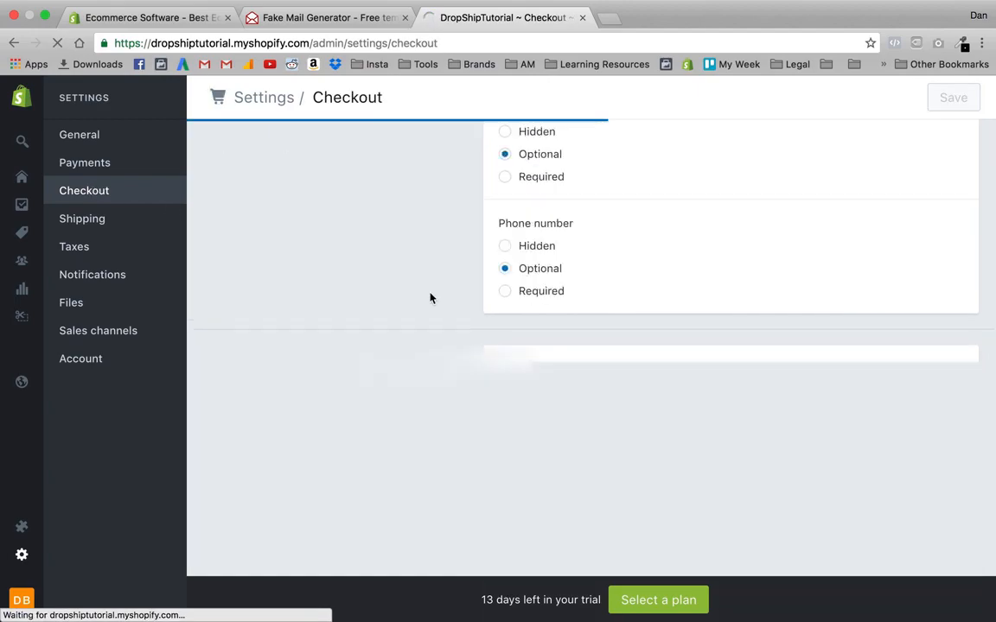
scroll(431, 298, up, 5)
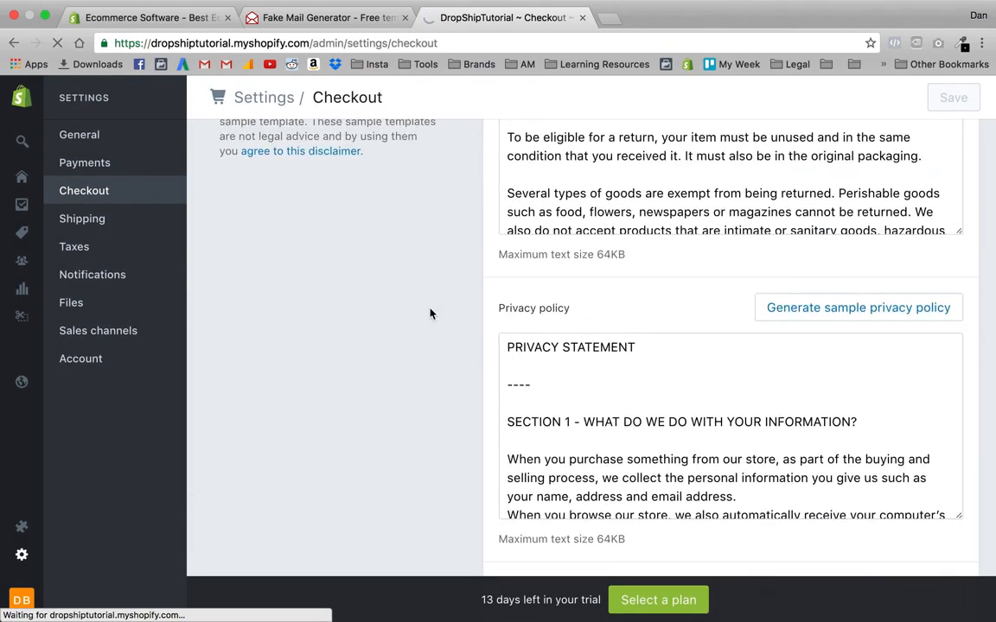
scroll(527, 195, up, 1)
Clear the refund policy text and generate the sample refund policy in its place
click(566, 240)
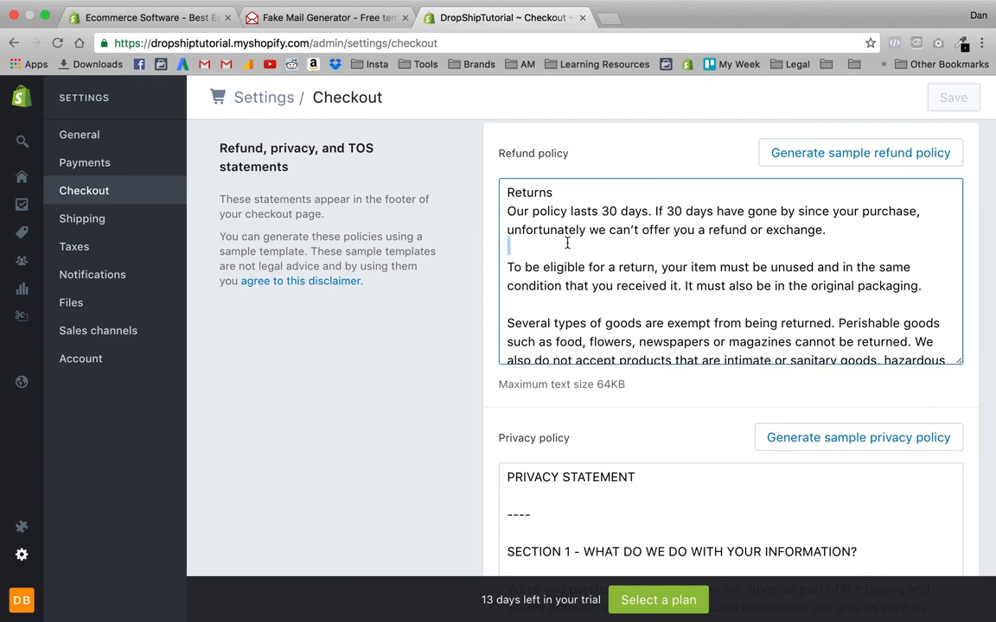
key(super+a)
key(BackSpace)
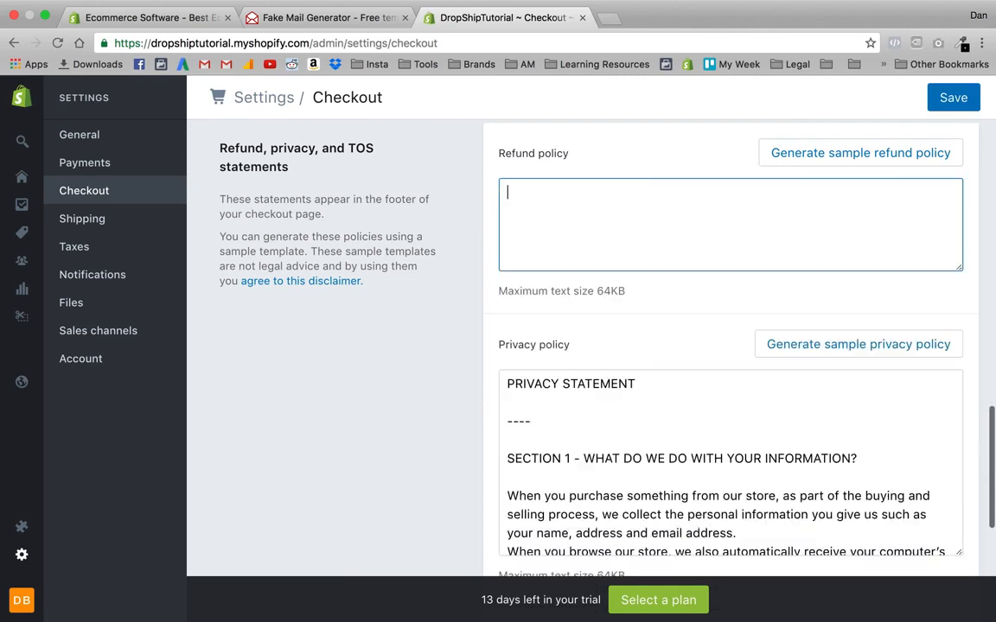
click(819, 156)
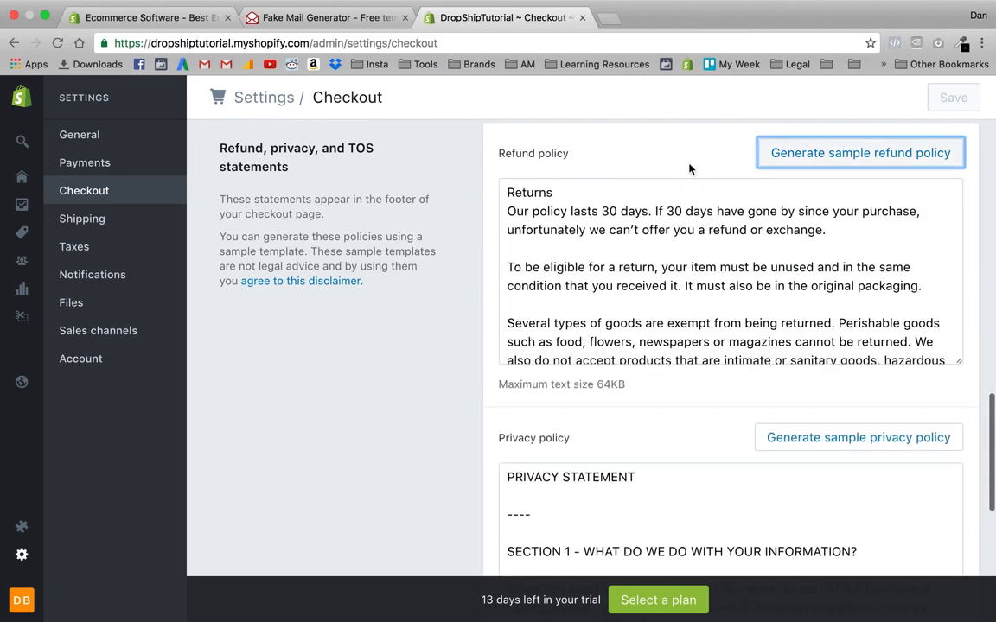
click(640, 229)
click(634, 191)
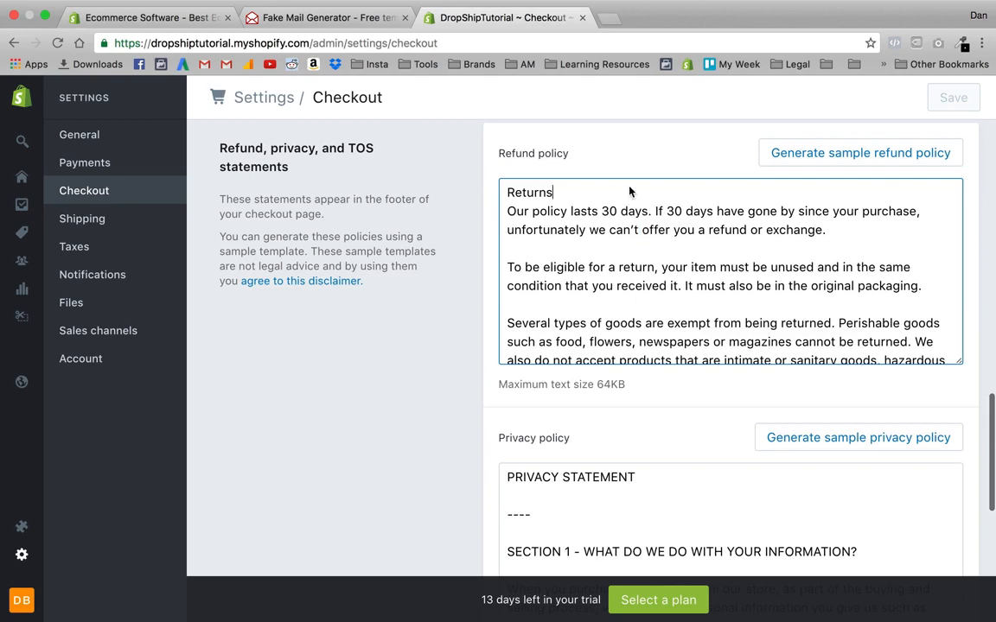
Clear the privacy policy text and generate the sample privacy policy in its place
scroll(594, 431, down, 3)
click(604, 461)
key(super+a)
key(BackSpace)
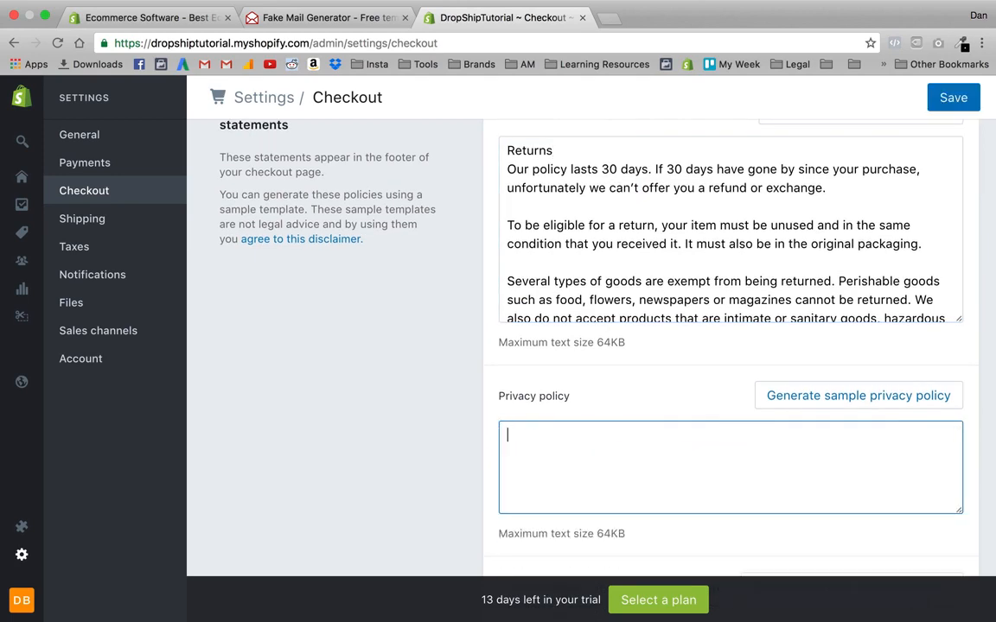
click(834, 396)
Clear the terms of service text and generate the sample terms of service in its place
scroll(536, 487, down, 4)
click(536, 486)
key(super+a)
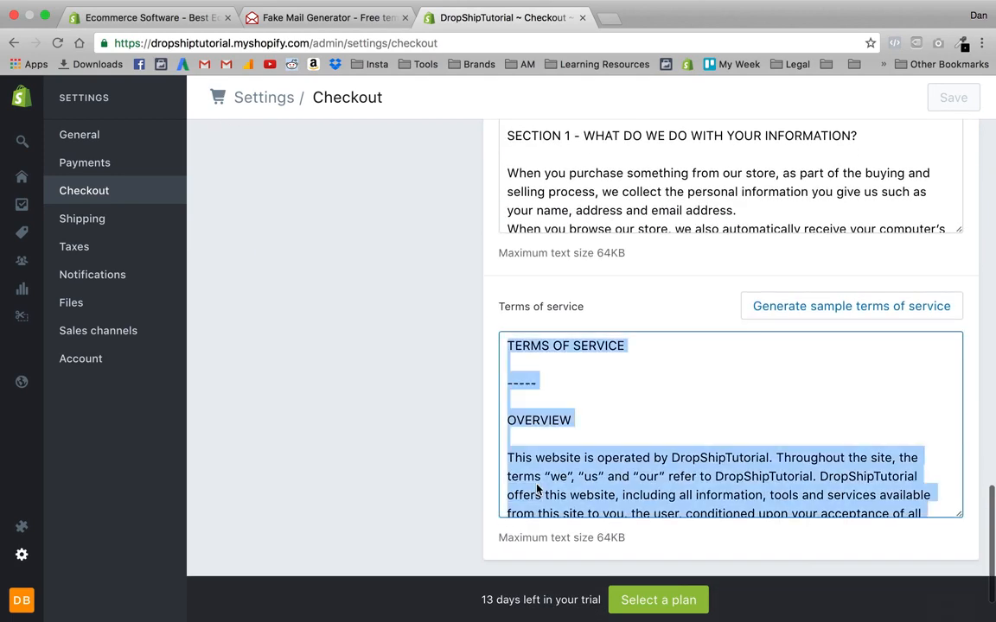
key(BackSpace)
click(857, 333)
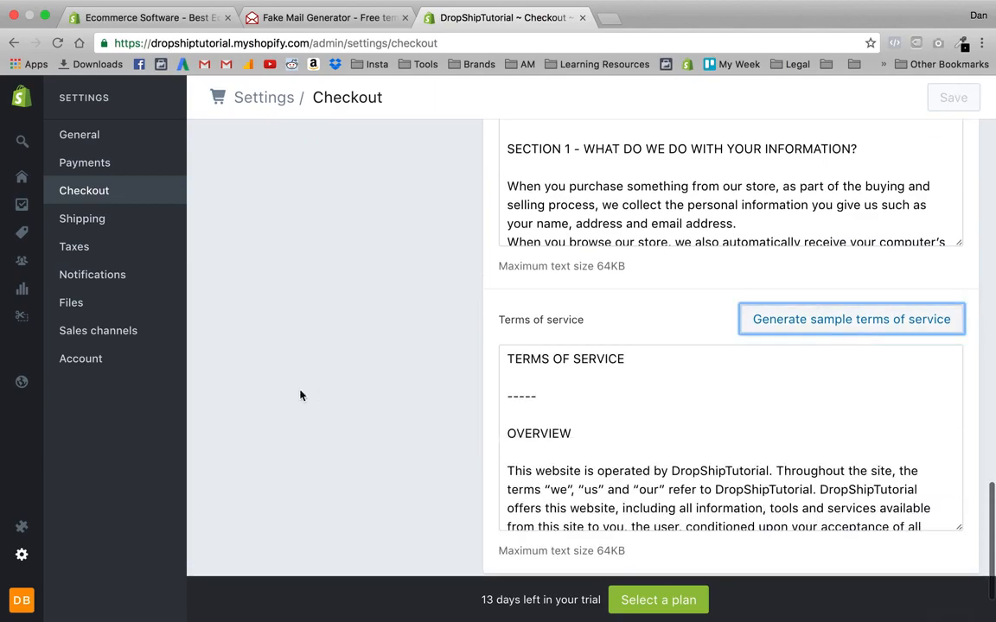
scroll(300, 395, up, 10)
scroll(300, 394, down, 10)
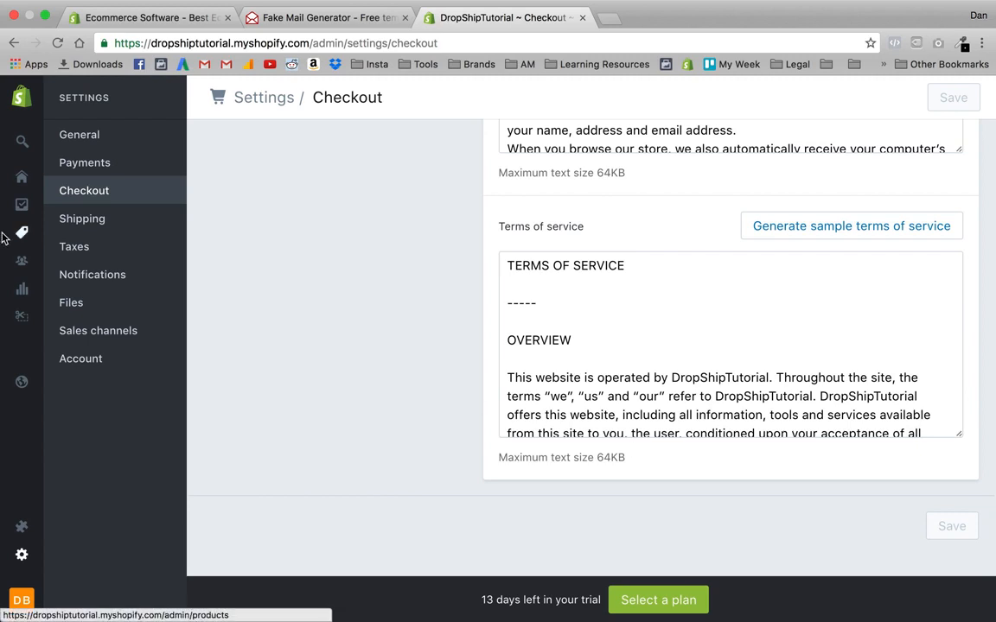
Open the Online Store section in a new browser tab and start adding a new page
mouse_move(12, 320)
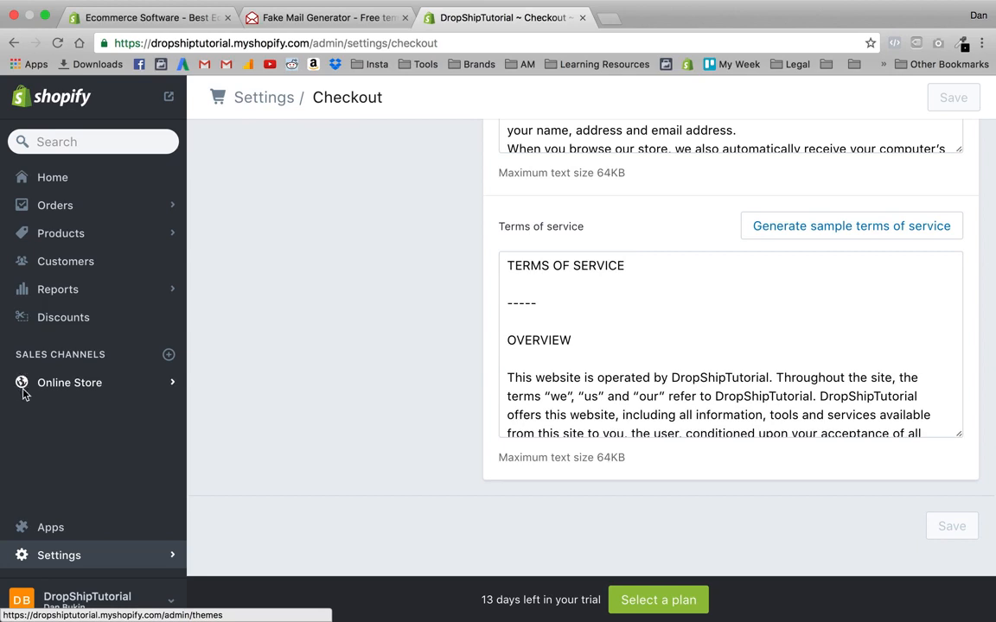
super+click(77, 389)
click(650, 16)
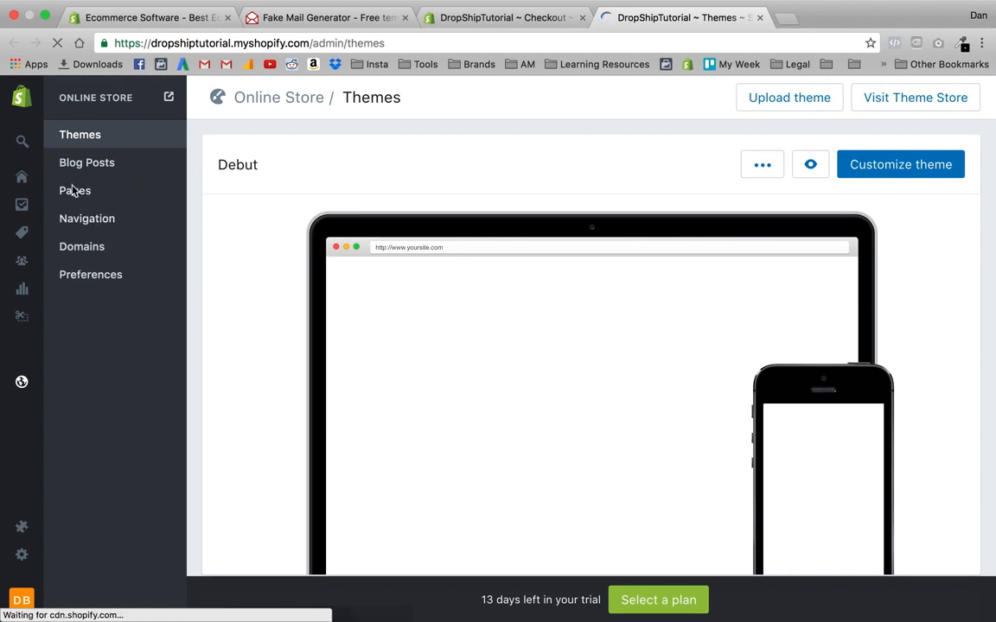
click(74, 190)
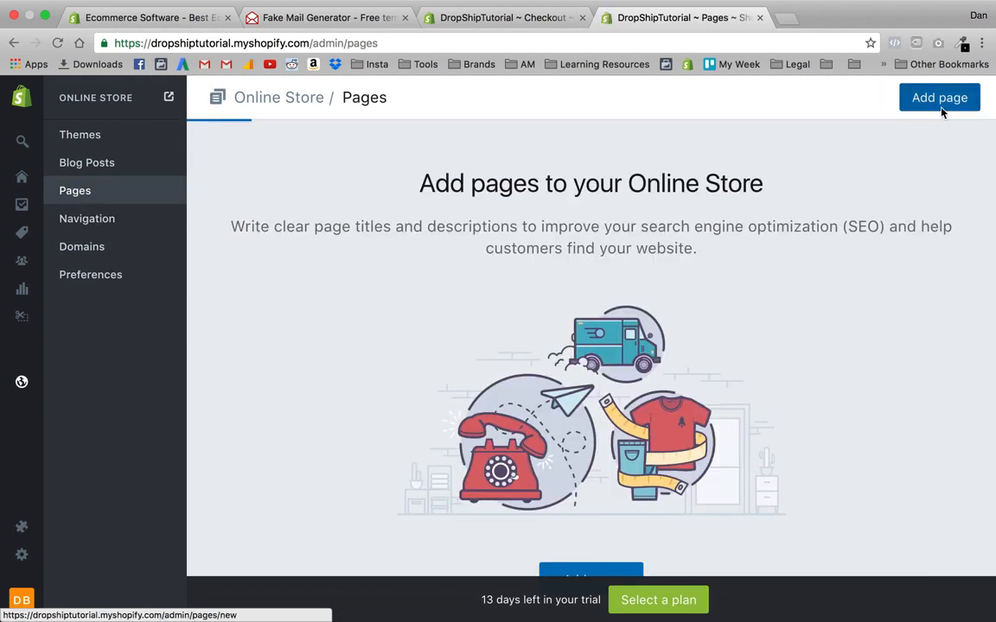
click(941, 108)
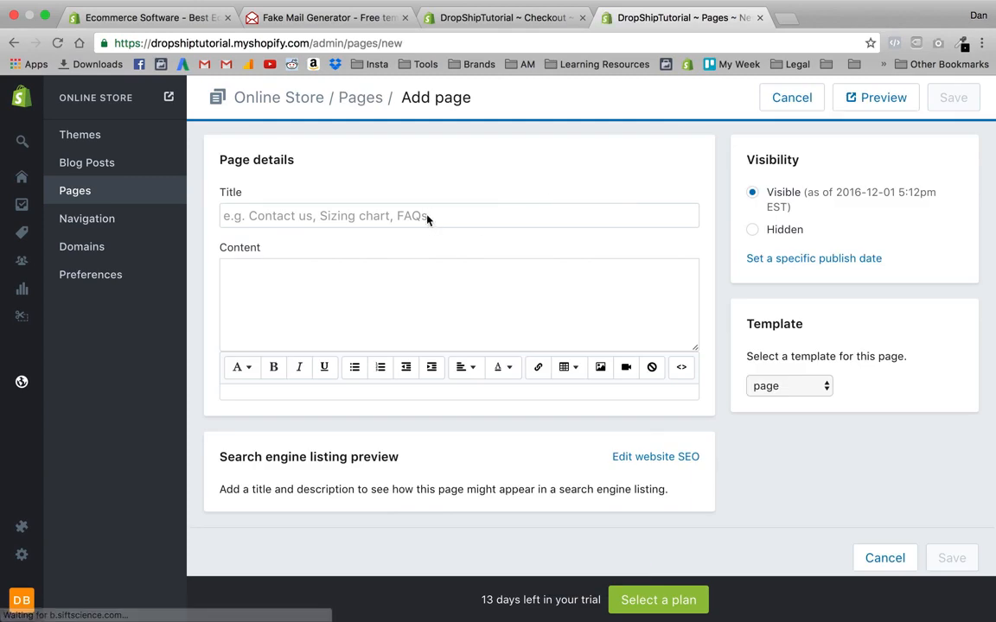
click(427, 218)
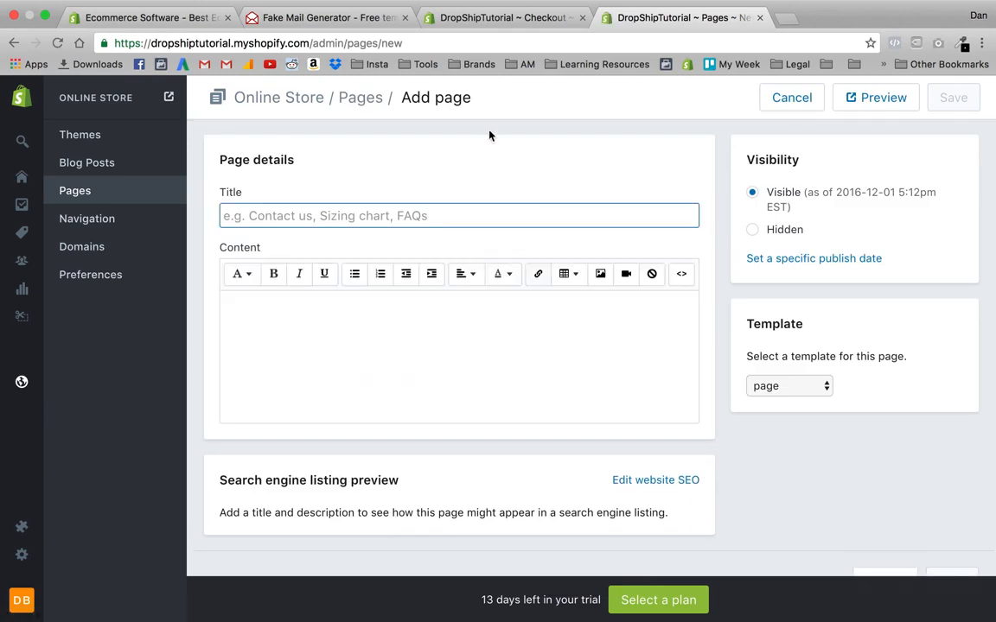
Check the refund policy in the checkout settings and title the new page "Refund Policy"
click(432, 40)
click(506, 17)
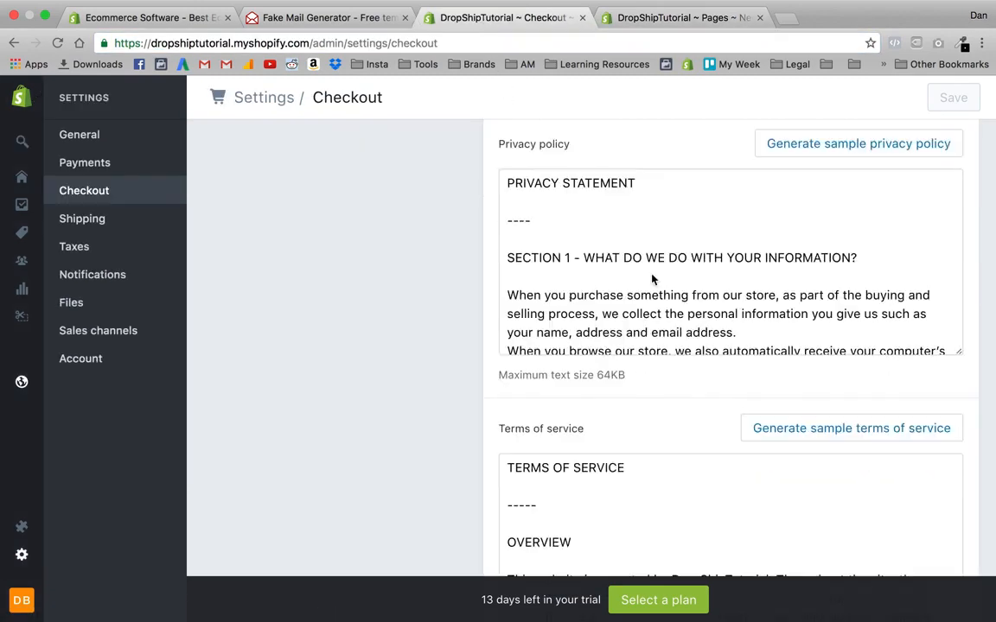
scroll(489, 316, up, 5)
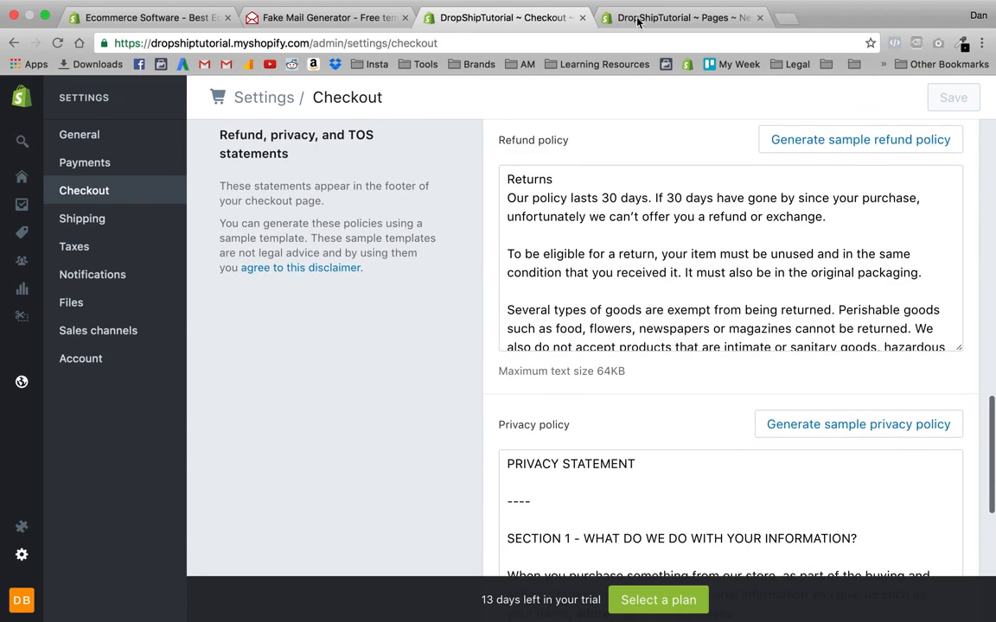
click(637, 19)
click(392, 220)
text(Refund Policy)
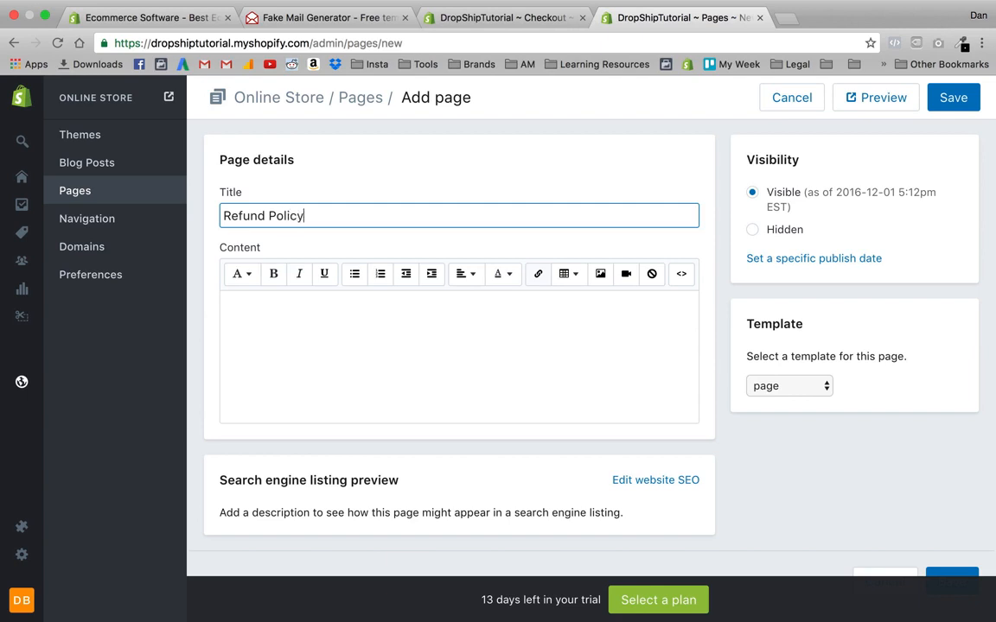
Copy the entire refund policy text from the checkout settings into the new page's content
click(371, 316)
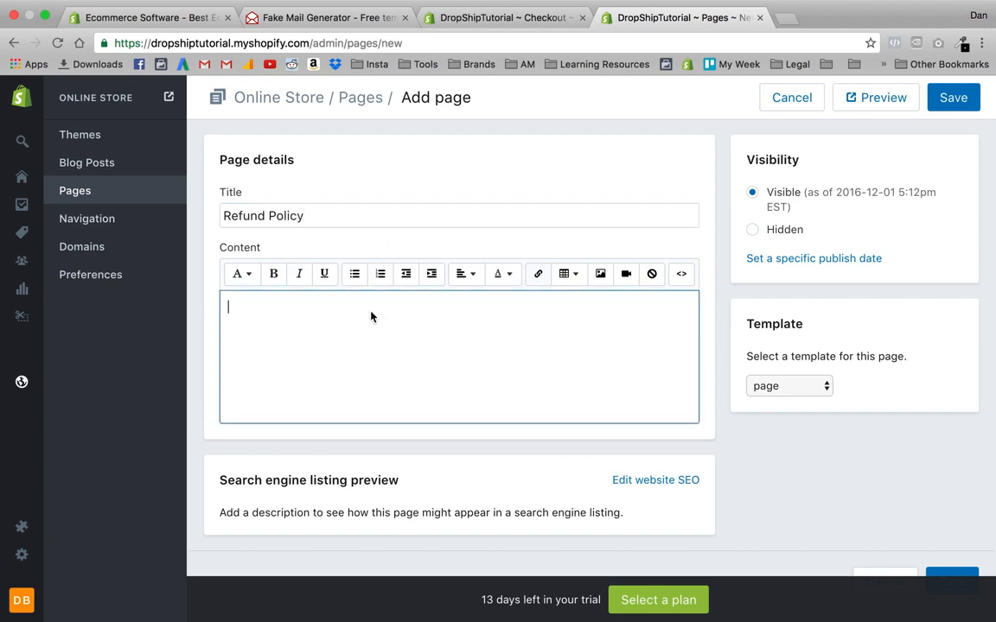
click(495, 21)
click(538, 325)
key(ctrl+a)
key(ctrl+c)
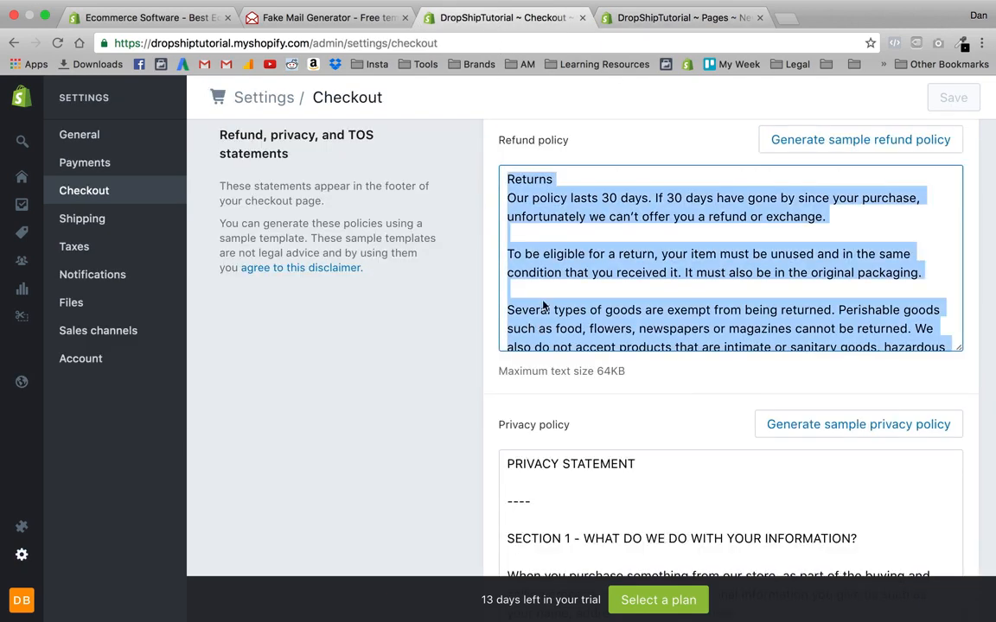
click(683, 17)
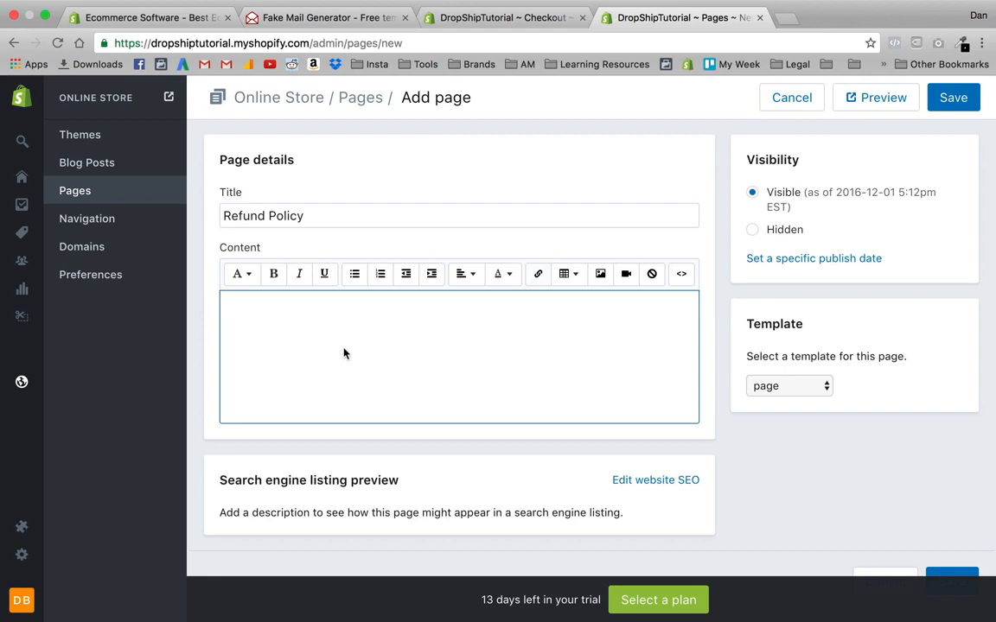
key(ctrl+v)
Delete the "Returns" heading line at the start of the page content
scroll(345, 363, up, 10)
drag(269, 307, 215, 307)
key(BackSpace)
key(BackSpace)
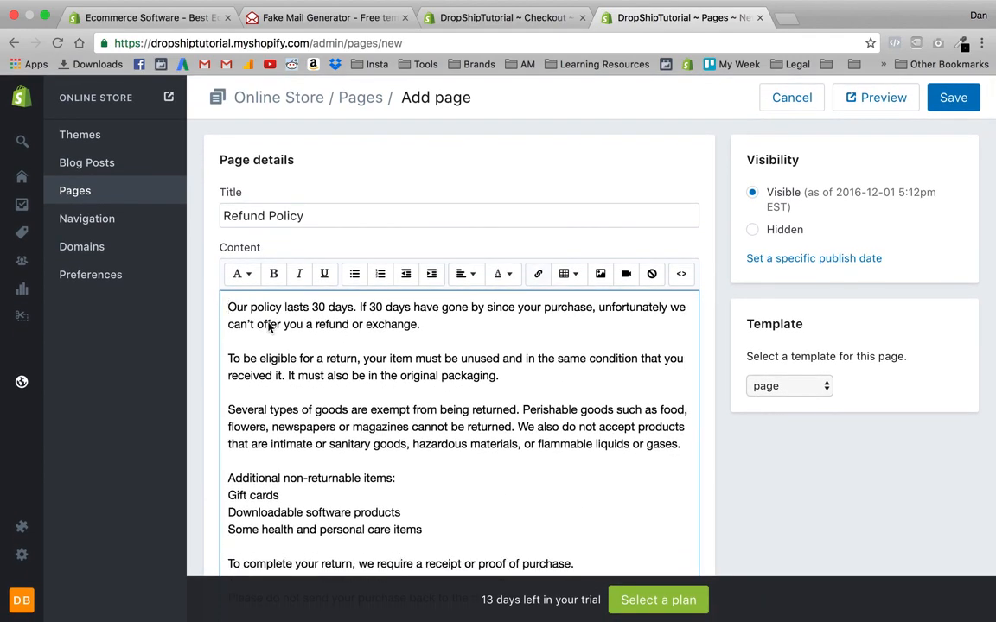
Review the pasted refund policy text and save the Refund Policy page
scroll(269, 327, down, 1)
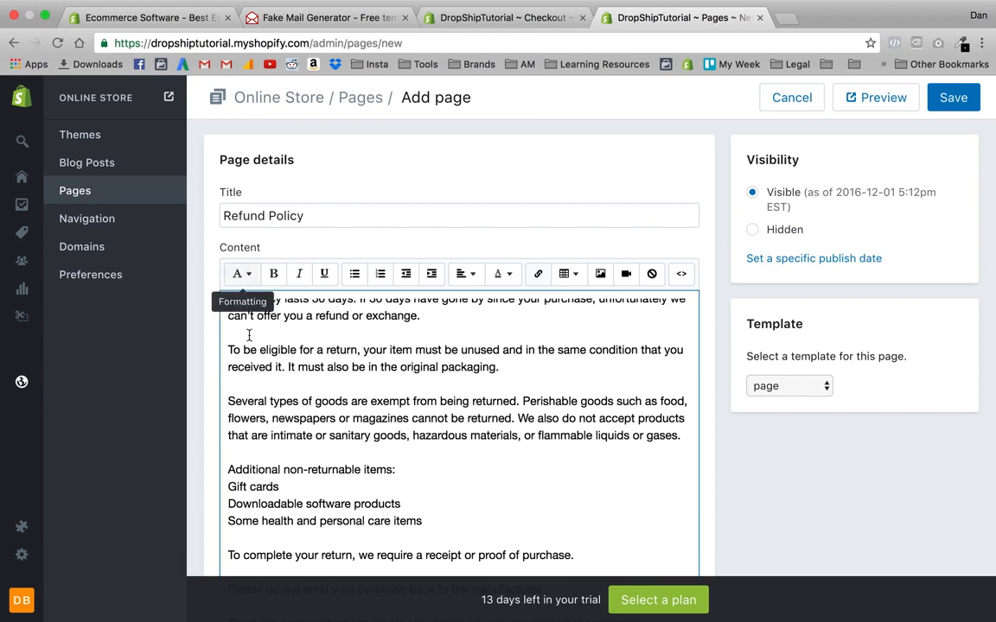
scroll(252, 350, up, 1)
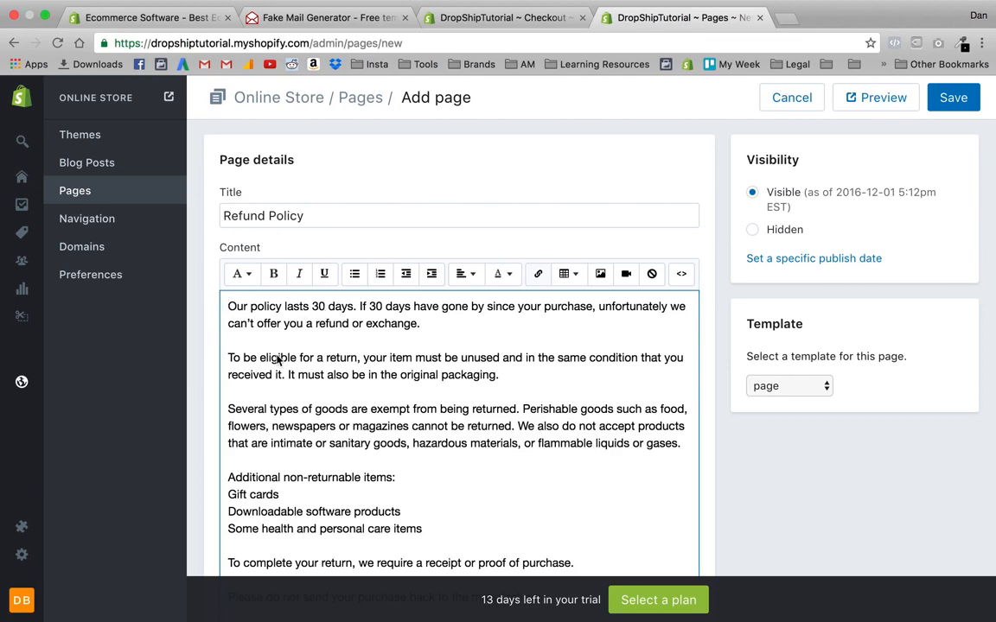
scroll(402, 331, down, 9)
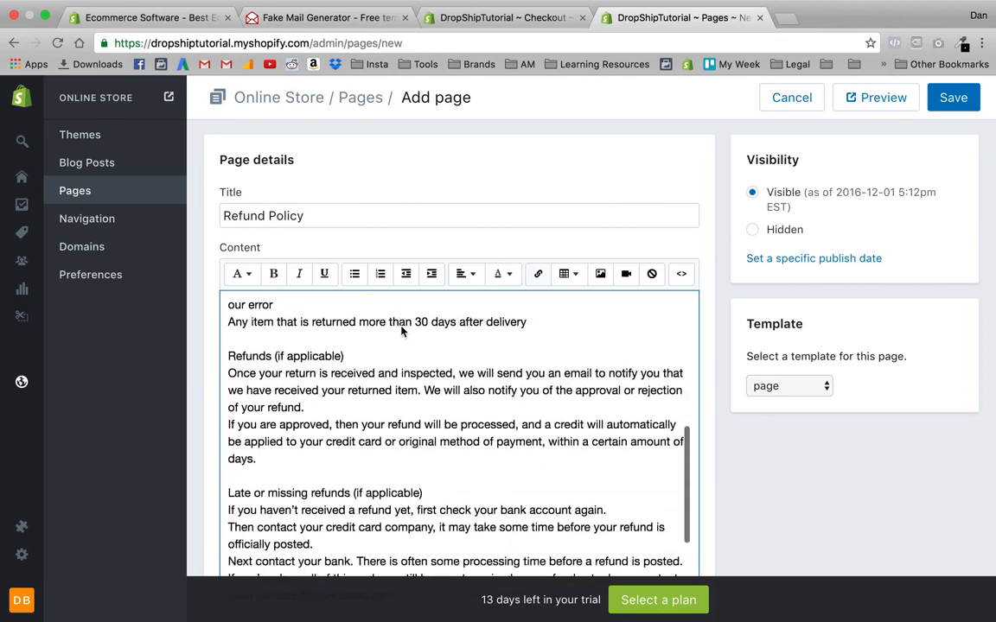
scroll(401, 331, up, 10)
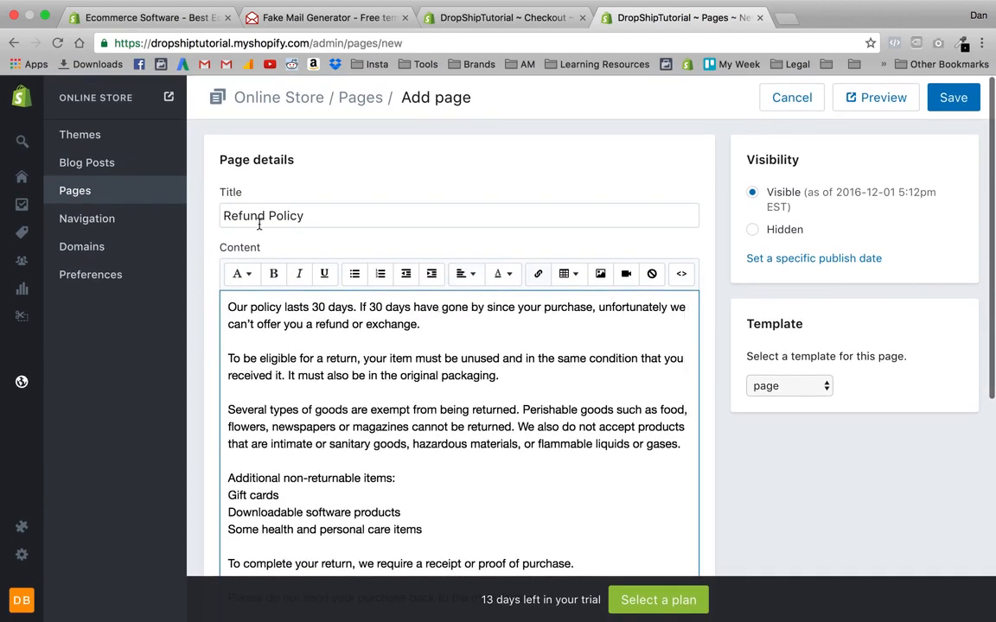
drag(221, 216, 312, 215)
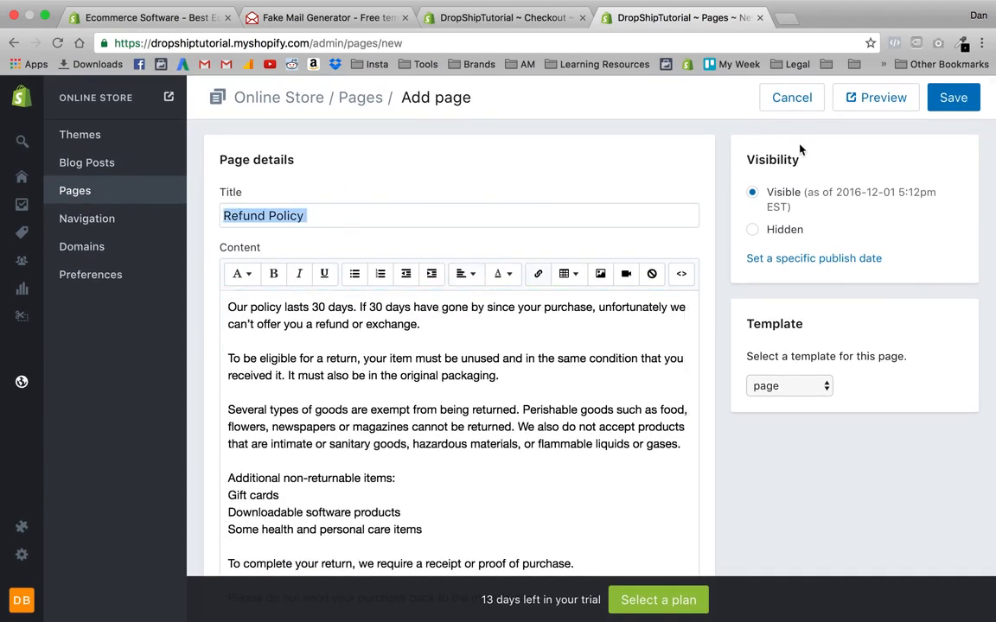
click(954, 100)
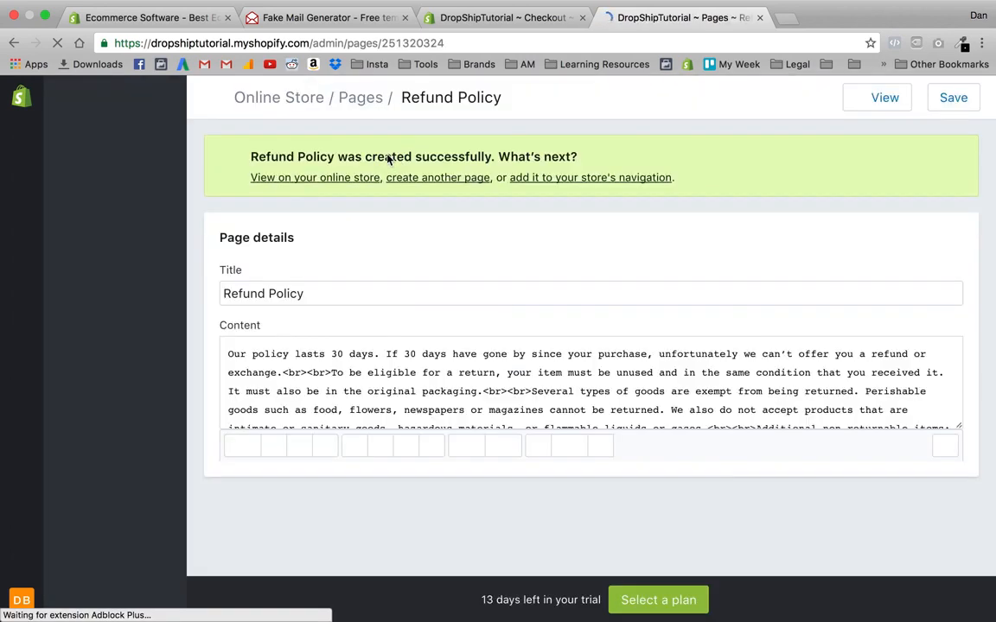
Start another new page and copy the entire privacy policy text from the checkout settings
click(413, 179)
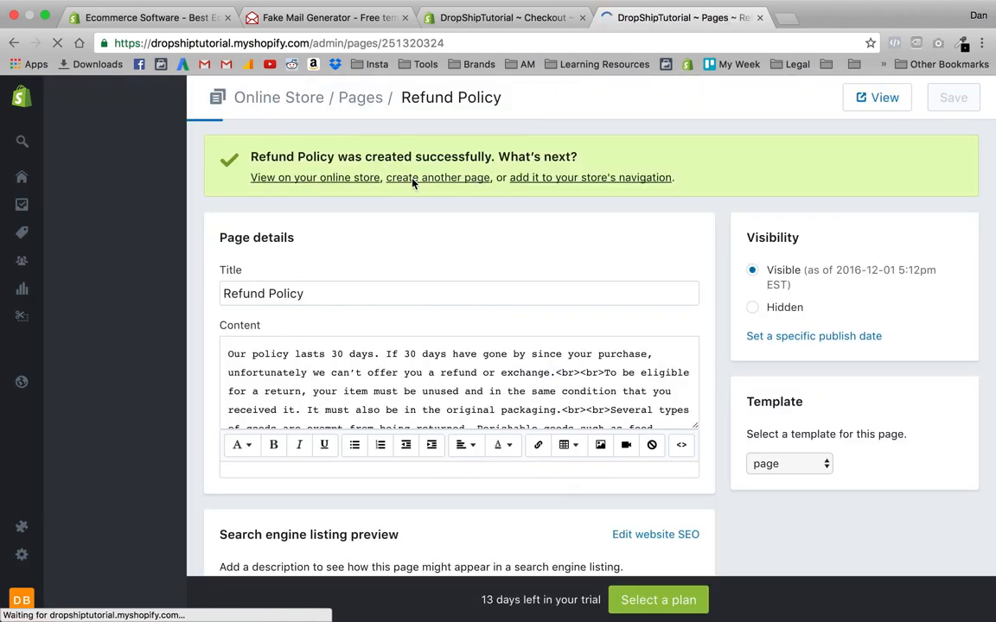
click(491, 21)
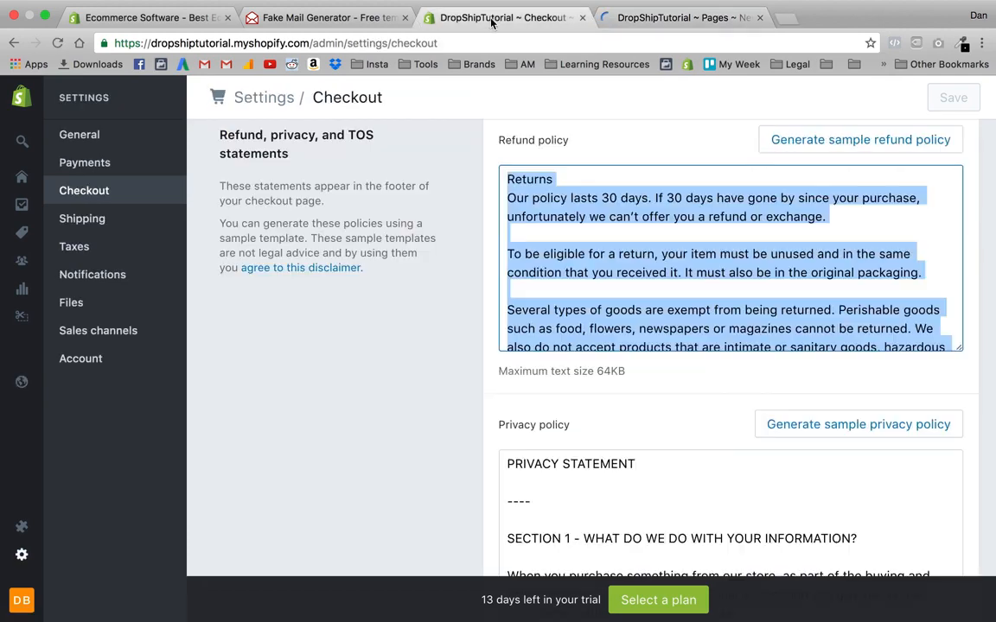
scroll(534, 432, down, 2)
triple_click(551, 493)
key(super+a)
key(super+c)
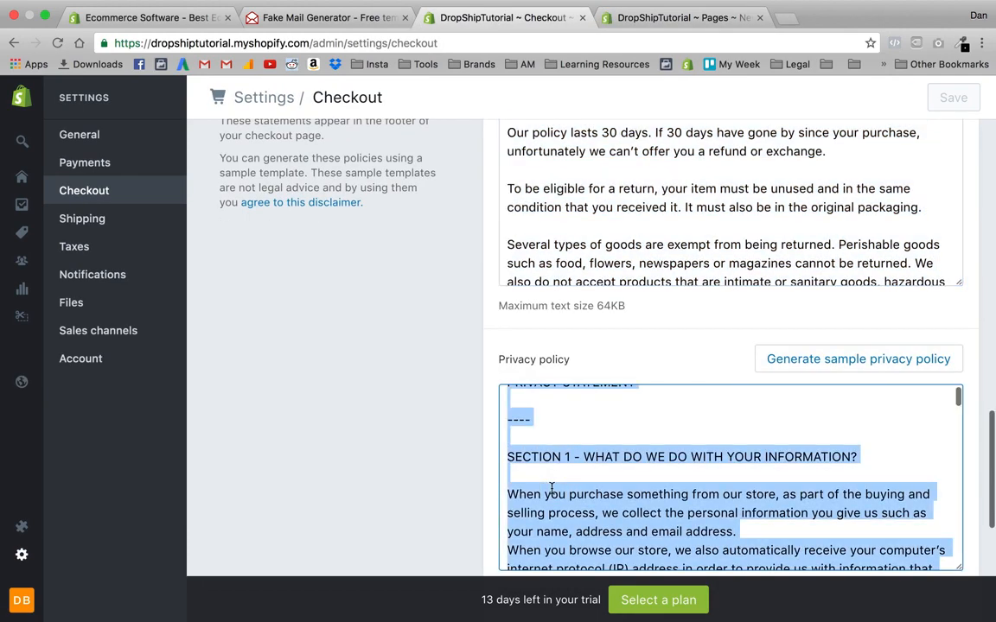
Title the second new page "Privacy Policy"
click(683, 17)
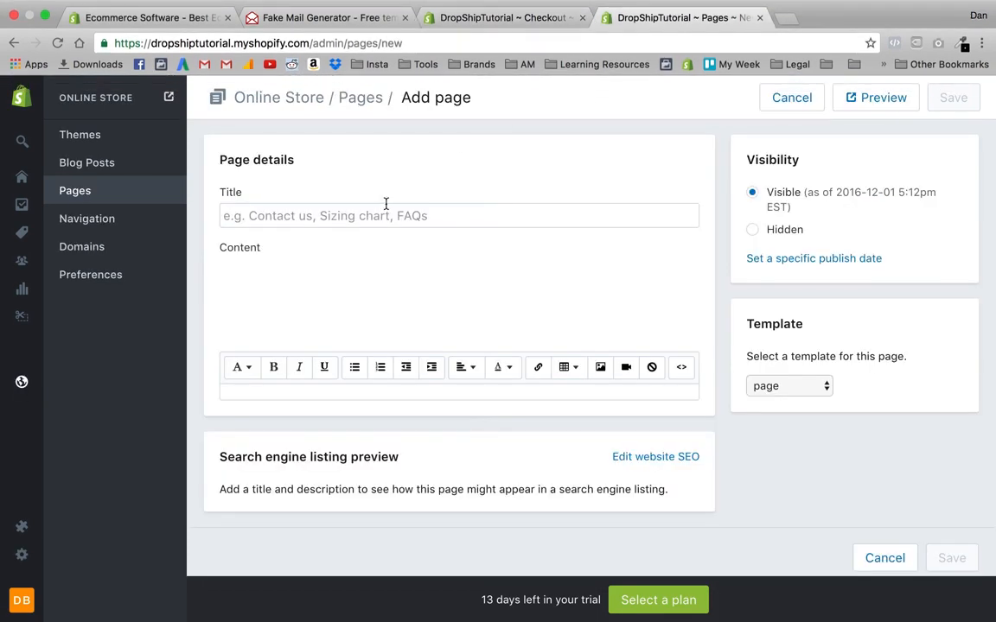
click(387, 208)
text(Privacy Policy)
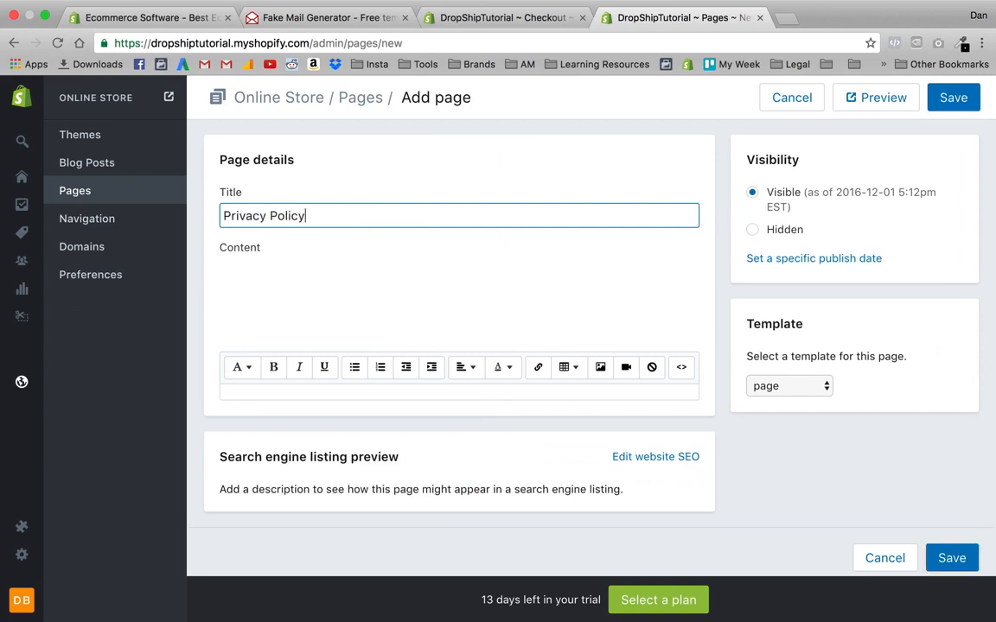
Reload the add-page form to reset its content editor, discarding the unsaved entry
key(Tab)
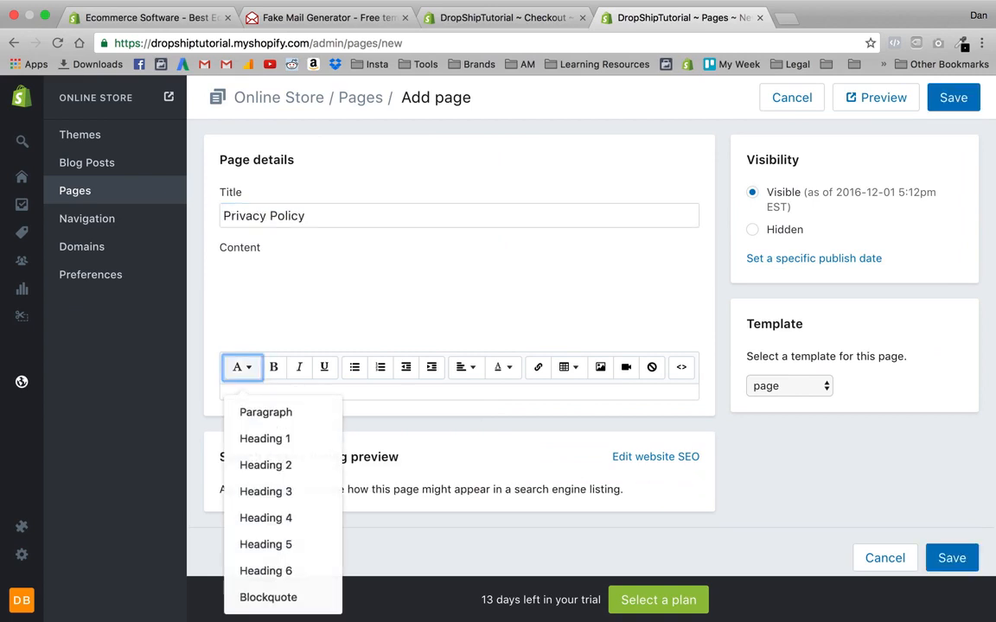
click(365, 314)
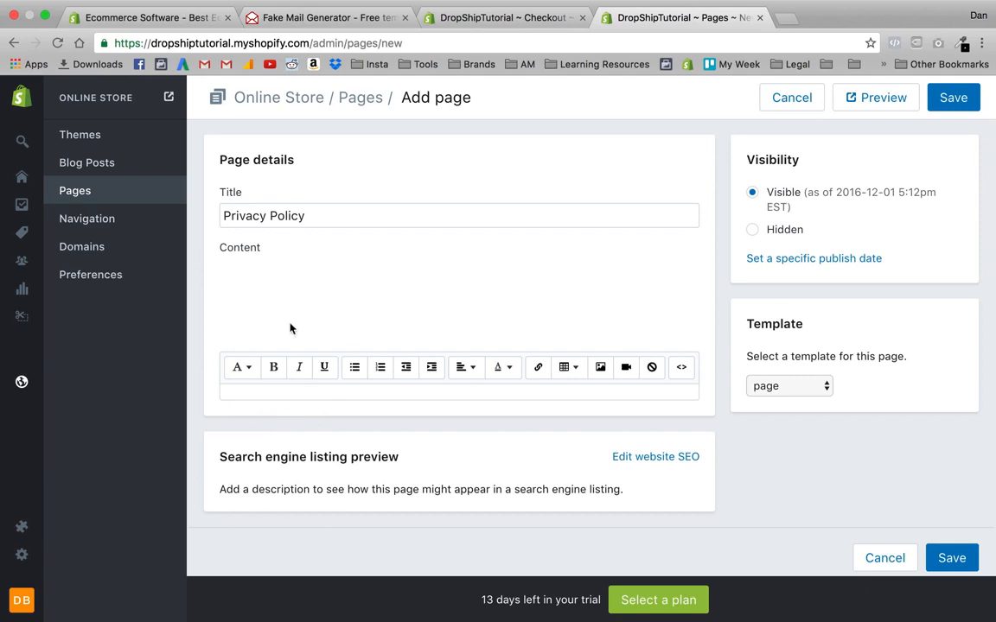
scroll(249, 393, down, 1)
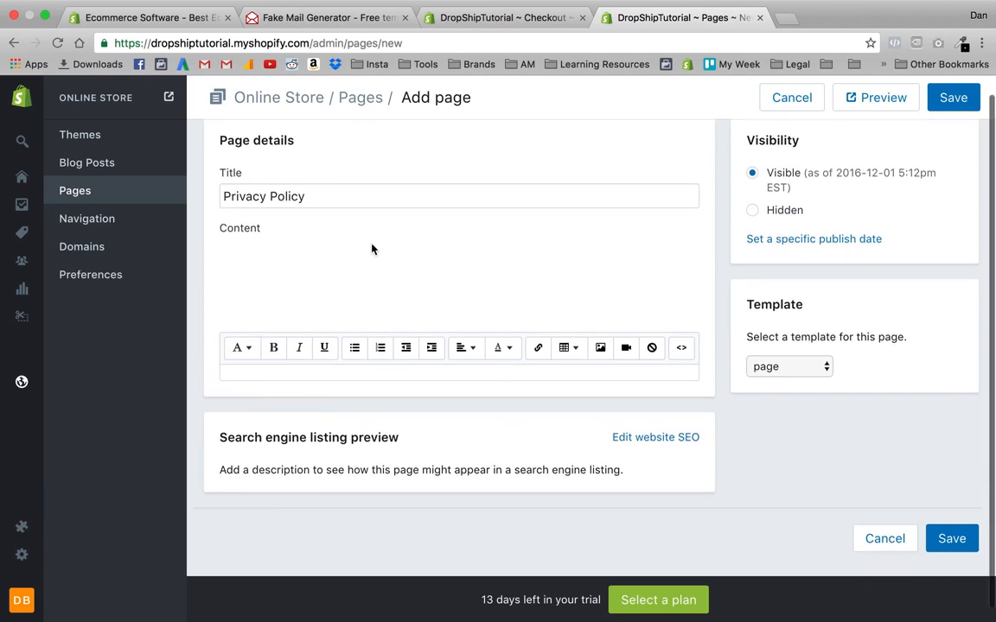
key(super+r)
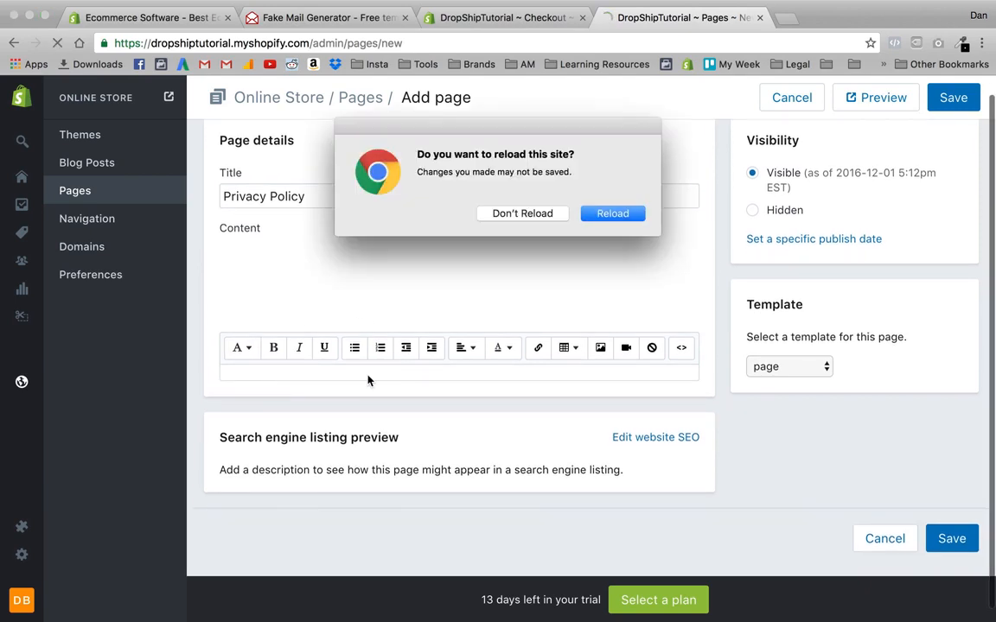
click(612, 213)
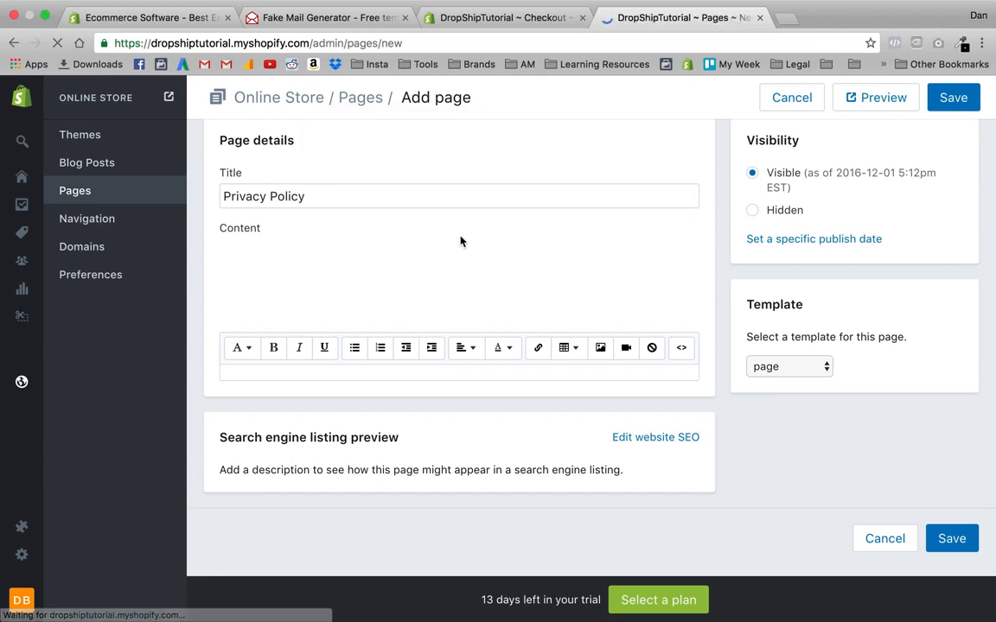
Title the blank new page "Privacy Policy" and paste the copied privacy policy text as its content
click(321, 196)
text(P)
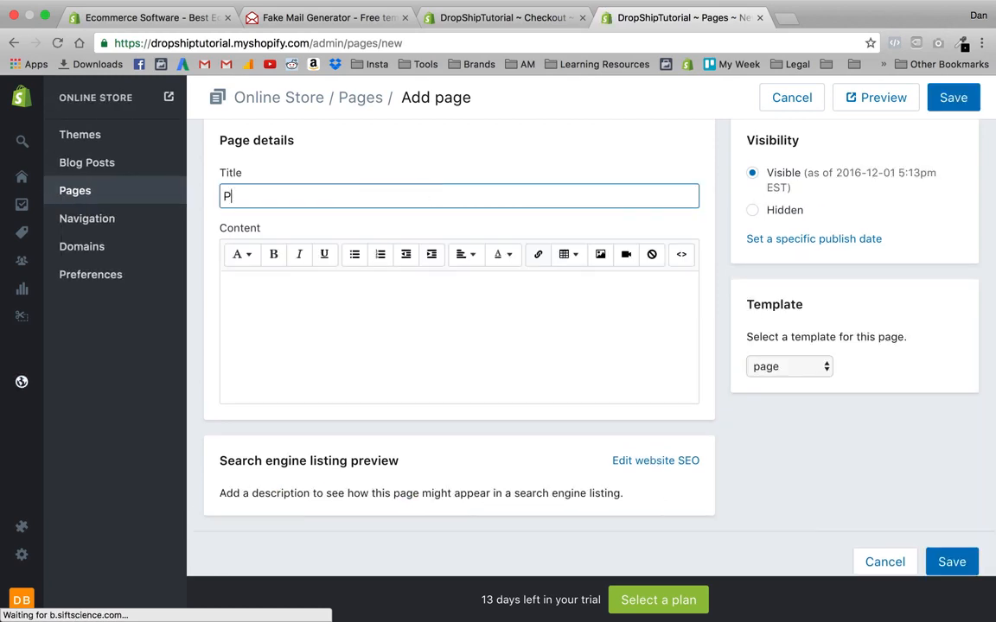
text(rivacy P)
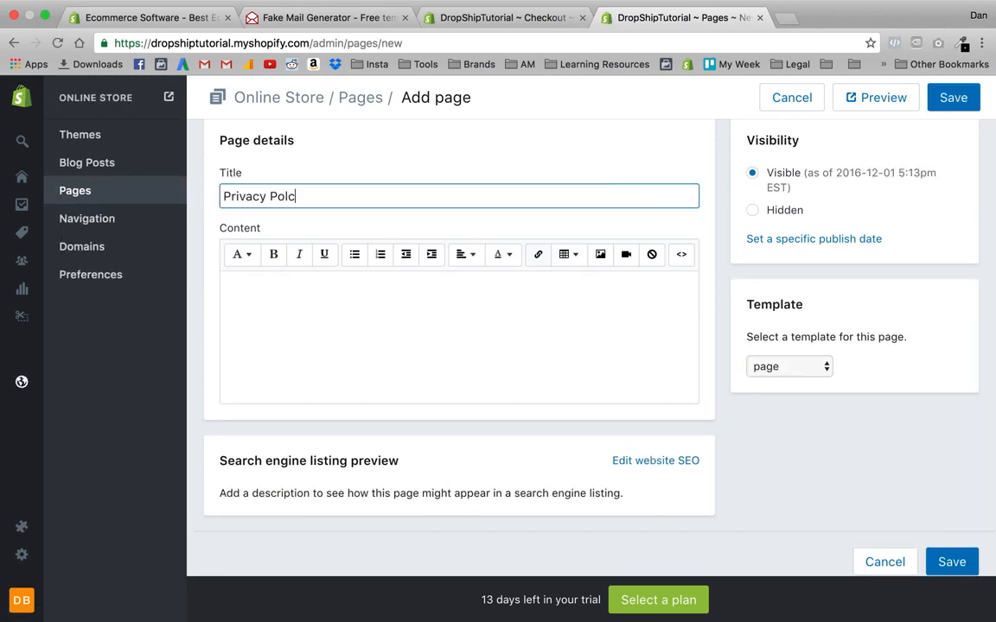
text(olicy)
click(241, 254)
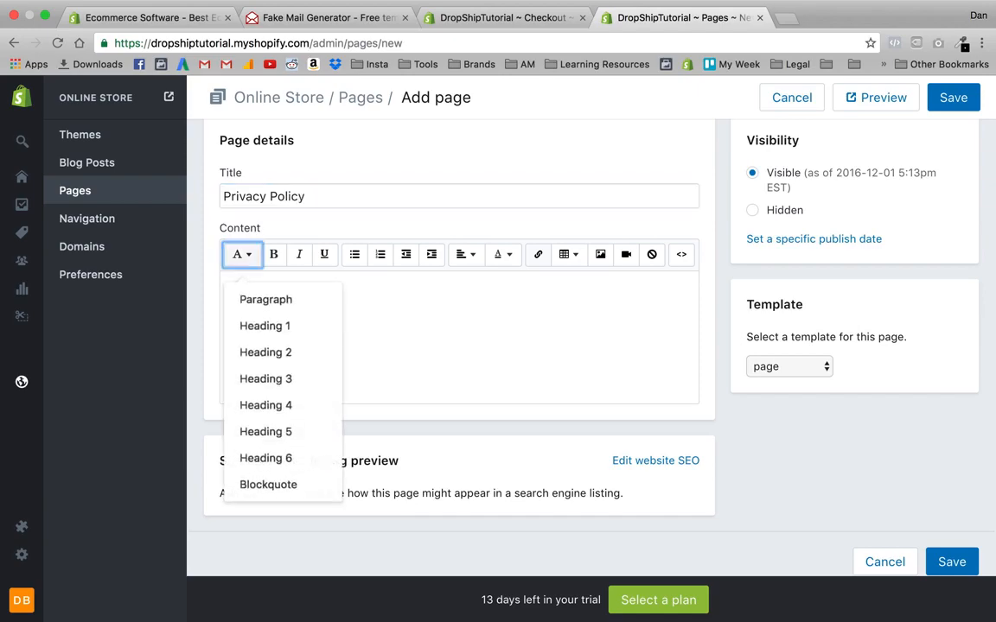
click(513, 299)
key(super+v)
Delete the "PRIVACY STATEMENT" heading and dashed line above Section 1, and save the Privacy Policy page
scroll(374, 367, up, 15)
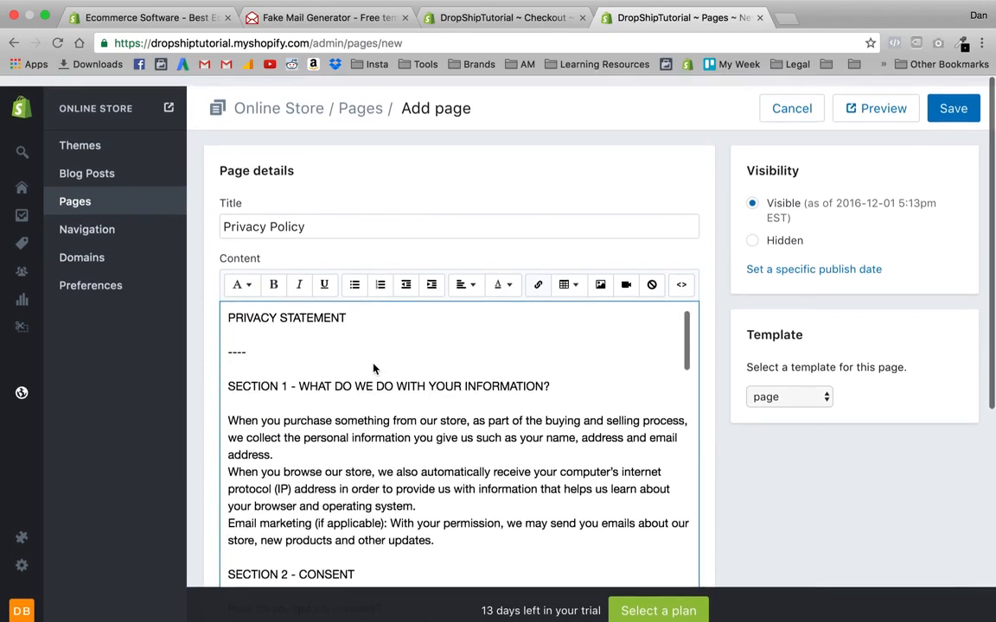
drag(329, 340, 172, 307)
key(BackSpace)
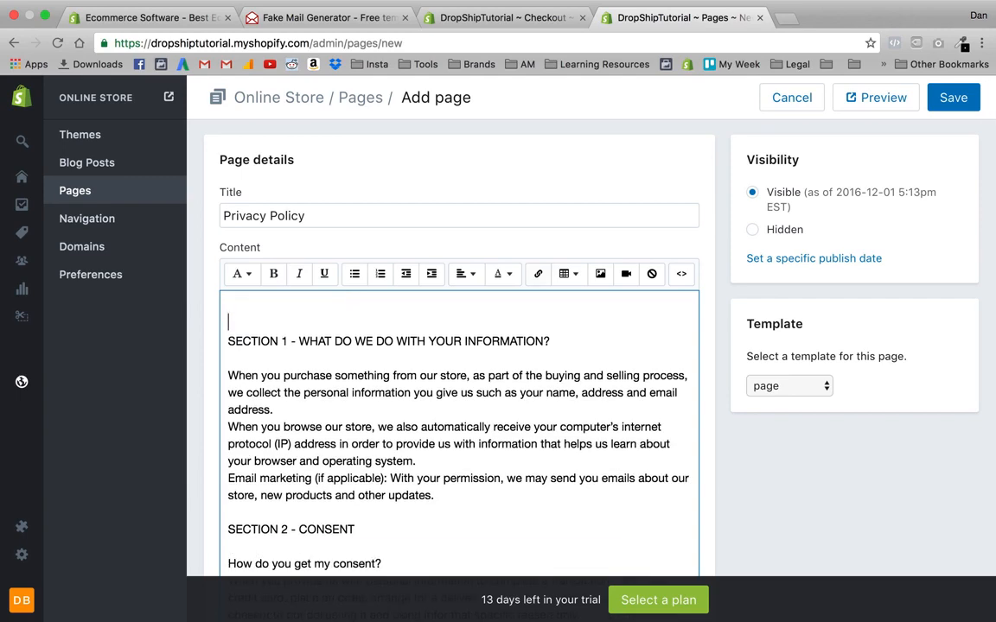
key(BackSpace)
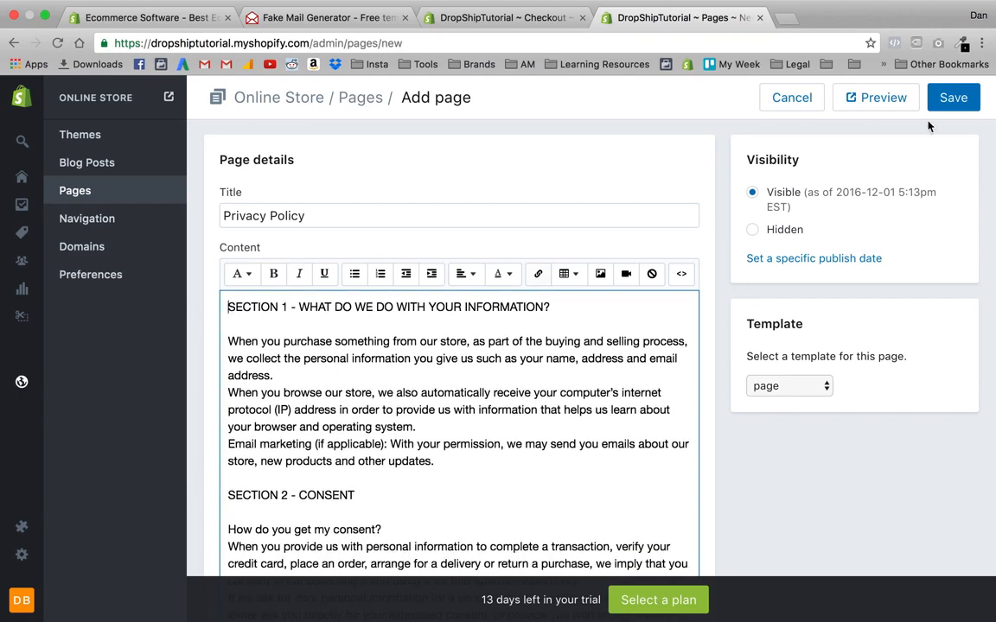
click(951, 98)
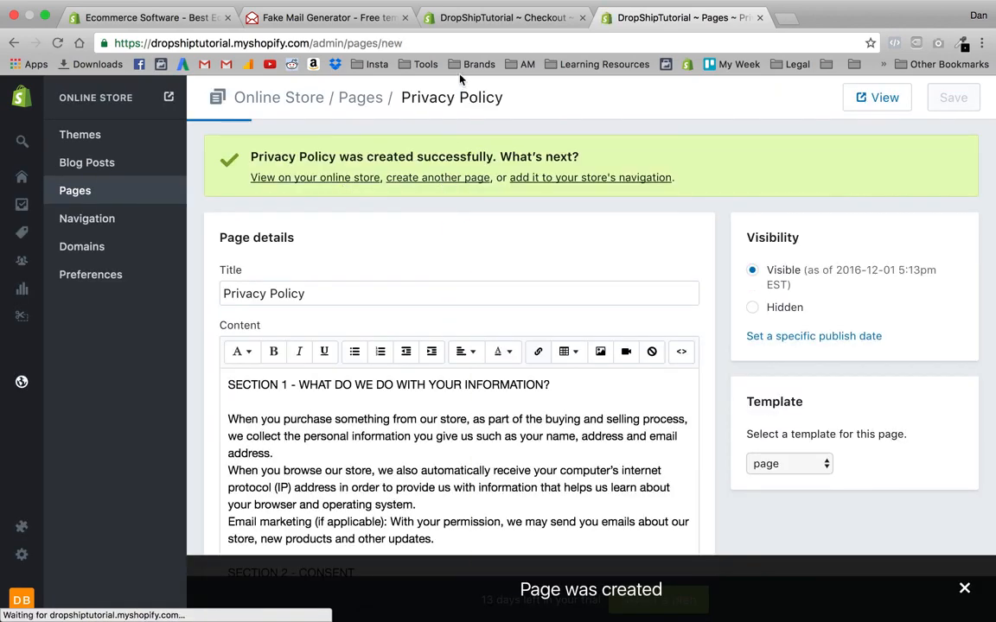
Copy the entire terms of service text from the checkout settings
click(501, 17)
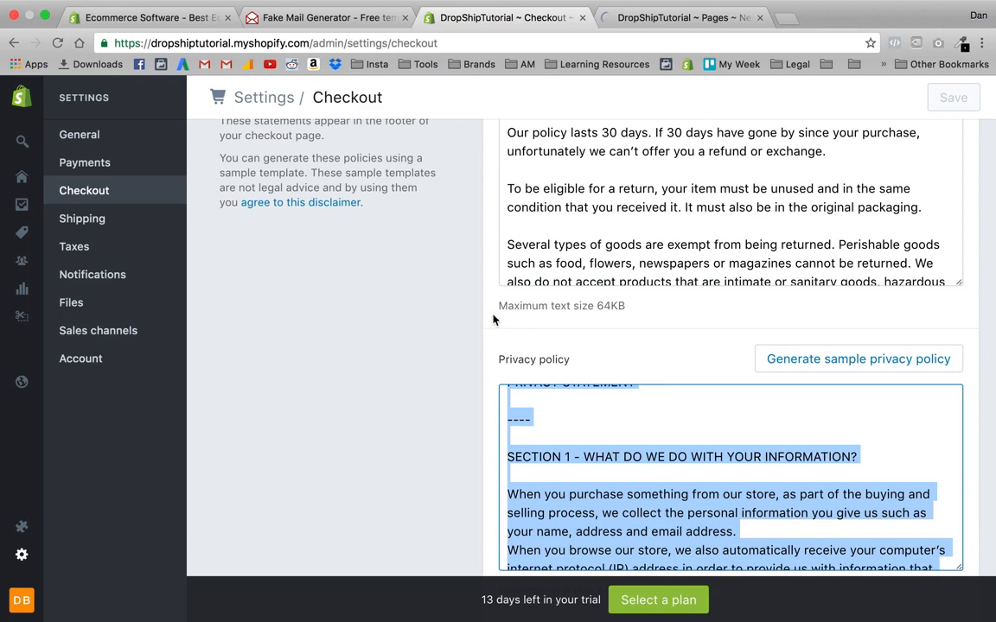
scroll(400, 436, down, 5)
click(563, 344)
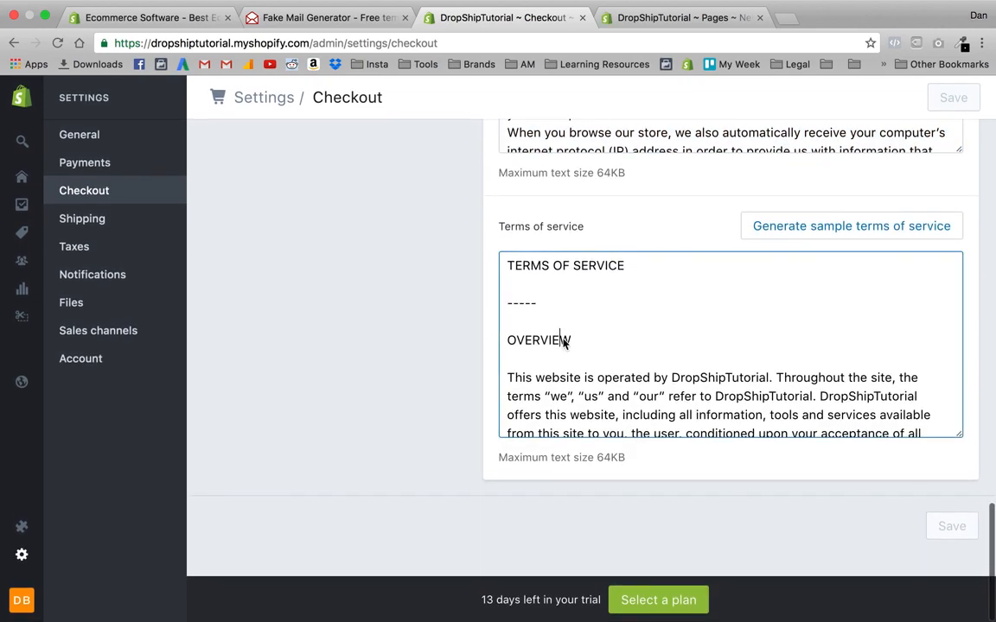
key(ctrl+a)
Title the third new page "Terms of Service" and paste the copied terms text as its content
click(644, 18)
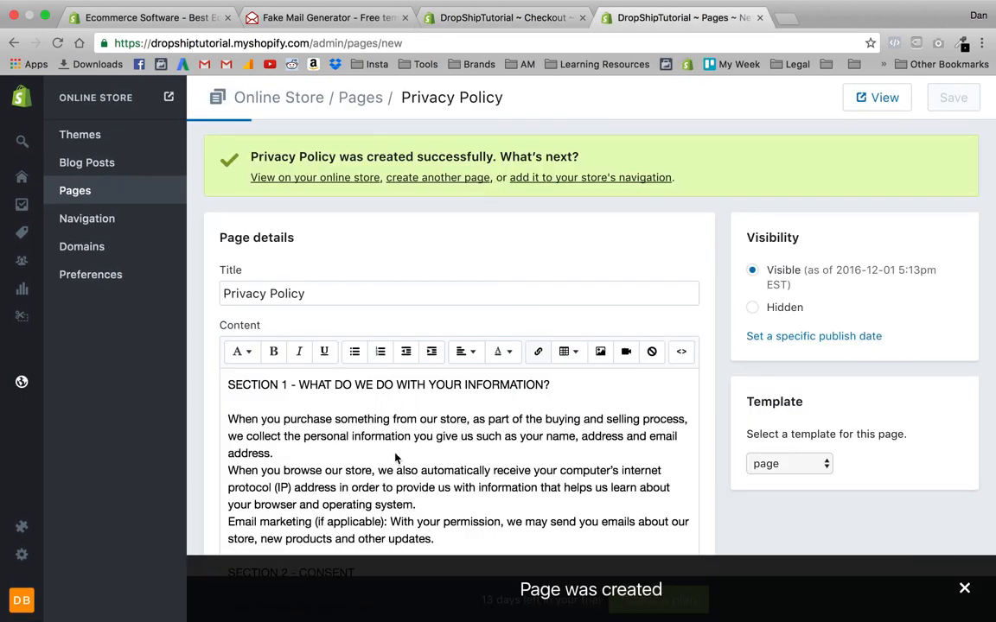
click(285, 217)
text(Terms of Service)
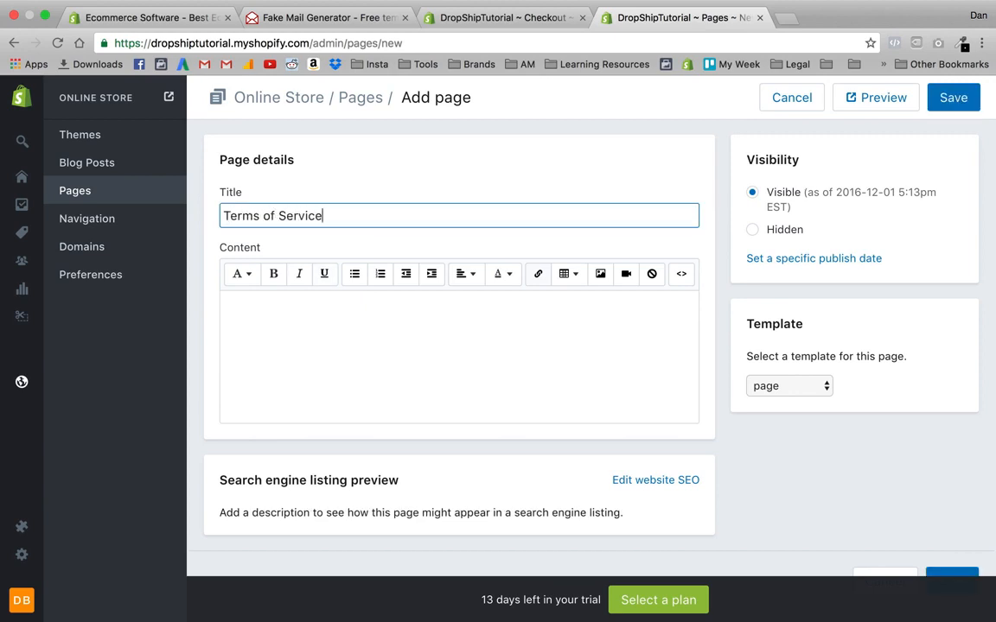
key(Tab)
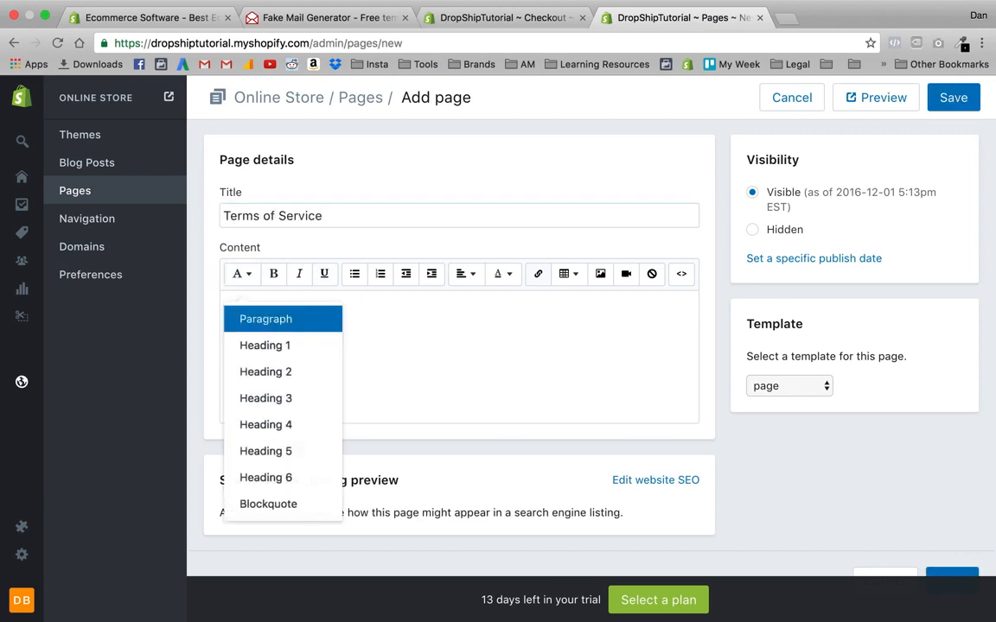
click(470, 358)
key(ctrl+v)
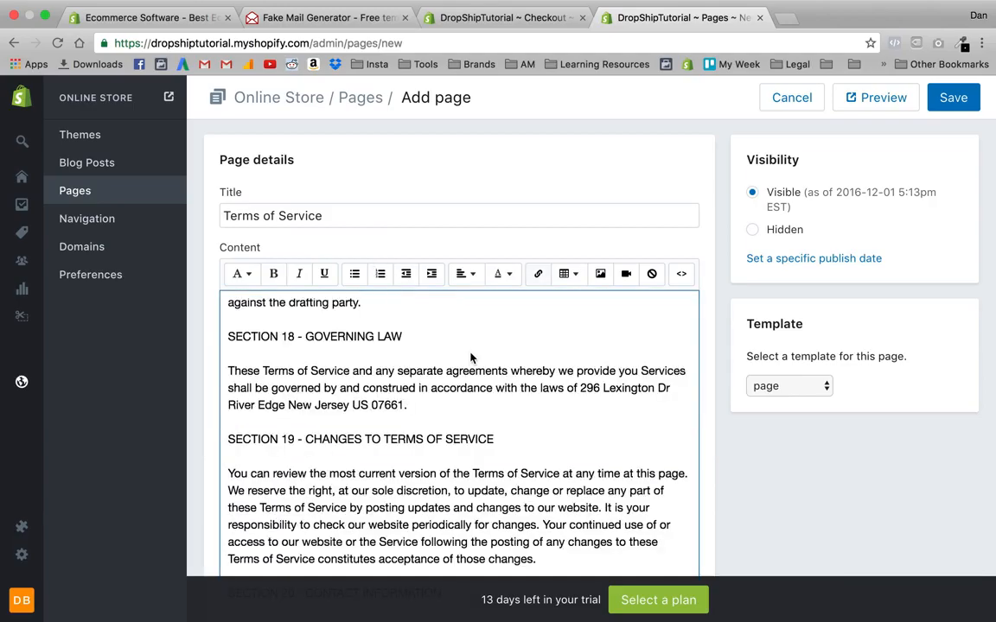
Delete the "TERMS OF SERVICE" heading and dashed line above "OVERVIEW", and save the Terms of Service page
scroll(471, 358, up, 20)
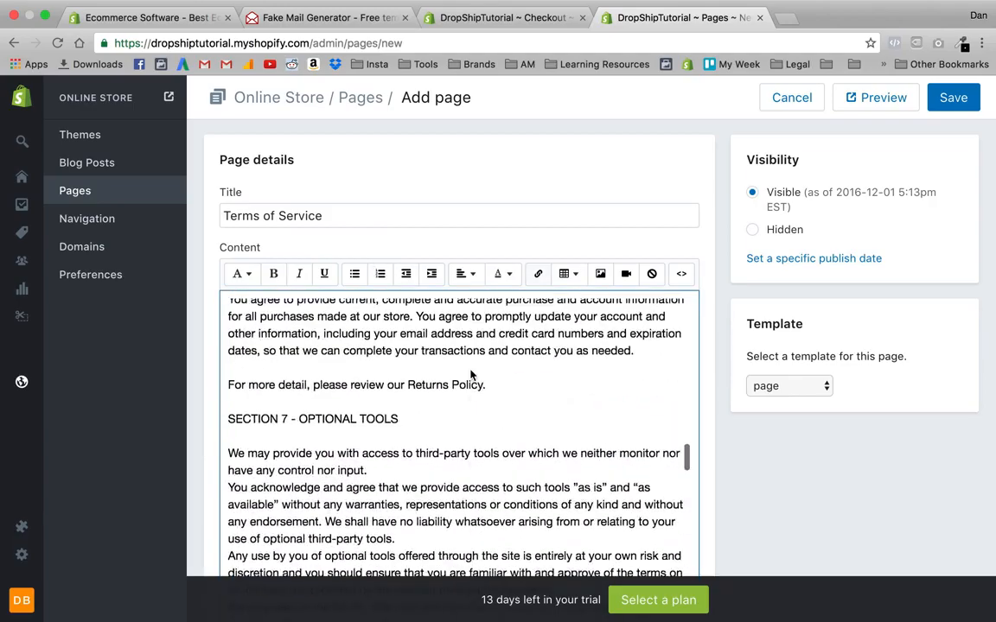
scroll(471, 374, up, 1)
scroll(470, 377, up, 20)
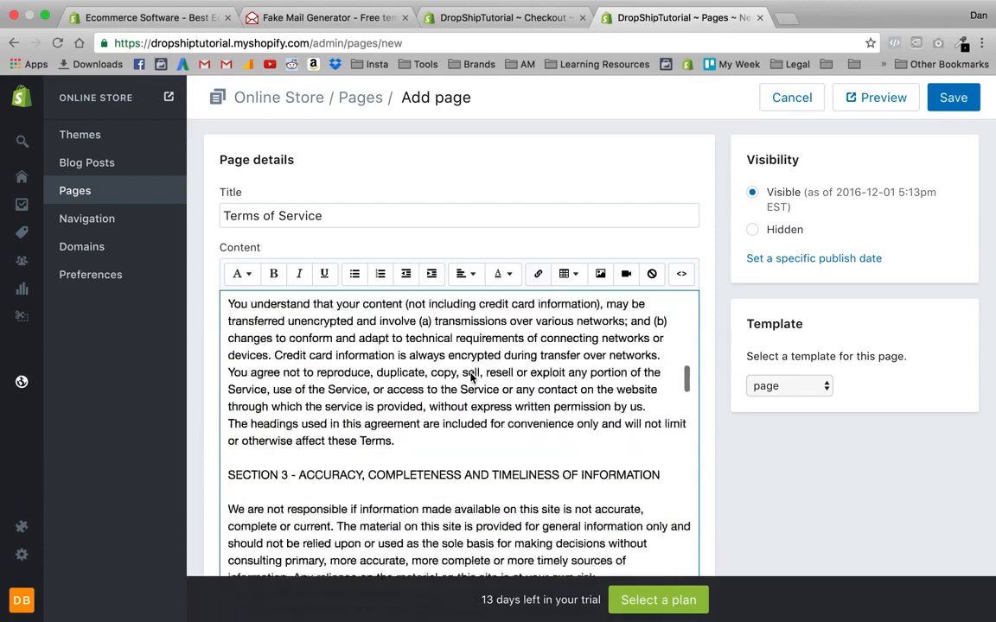
scroll(471, 382, up, 3)
click(412, 355)
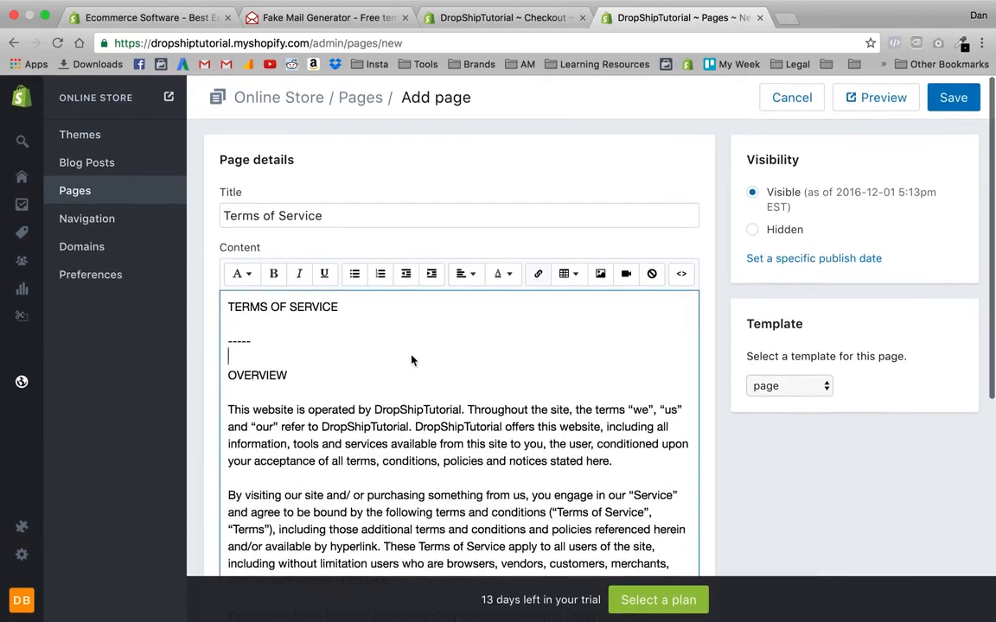
drag(412, 355, 265, 289)
key(BackSpace)
key(Delete)
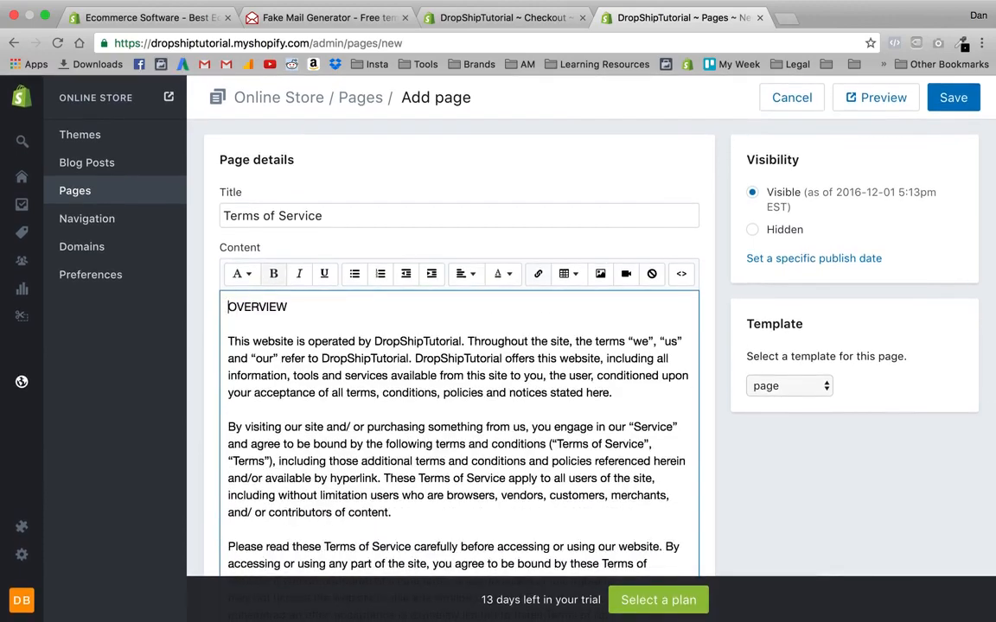
click(953, 97)
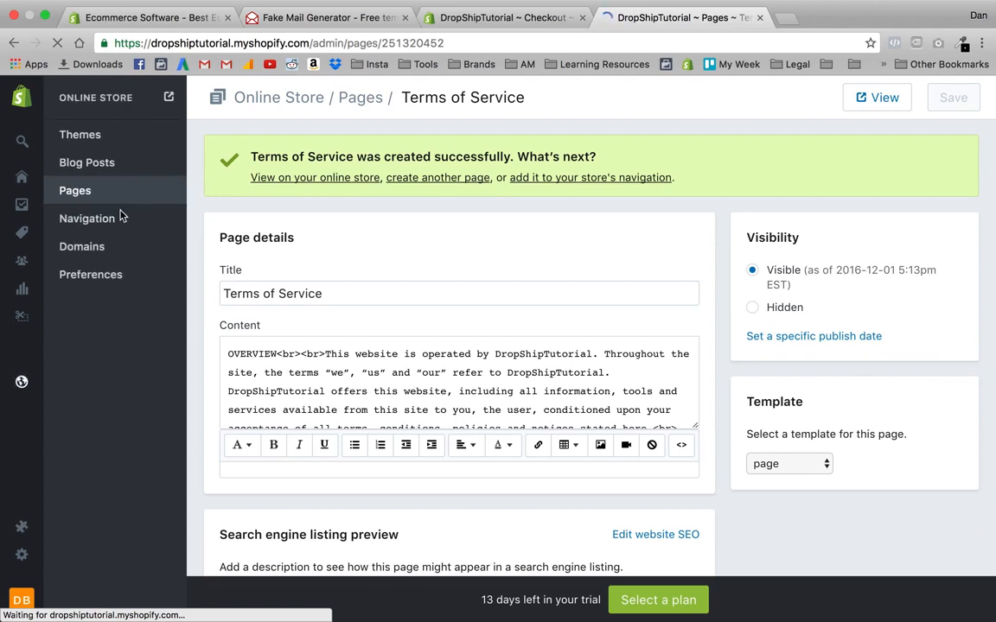
Open the store's Footer menu for editing and add a menu item named "Privacy Policy"
click(94, 221)
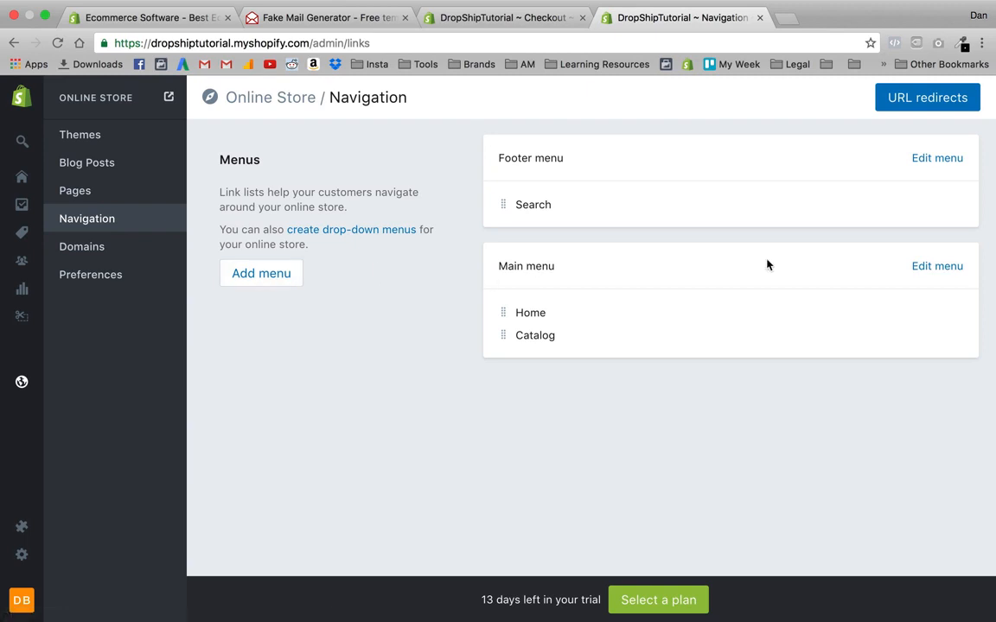
click(940, 160)
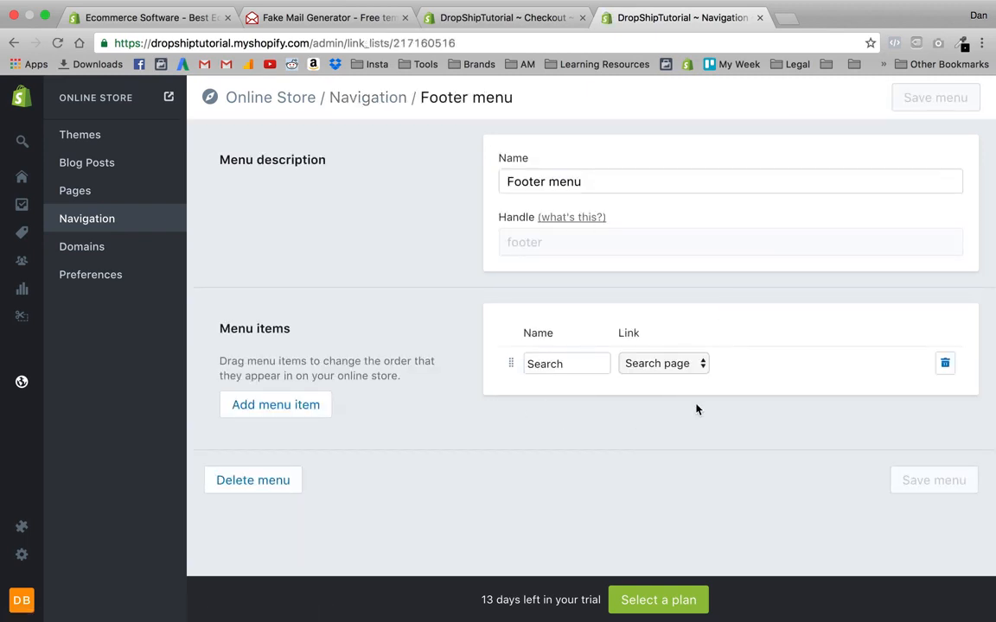
click(290, 405)
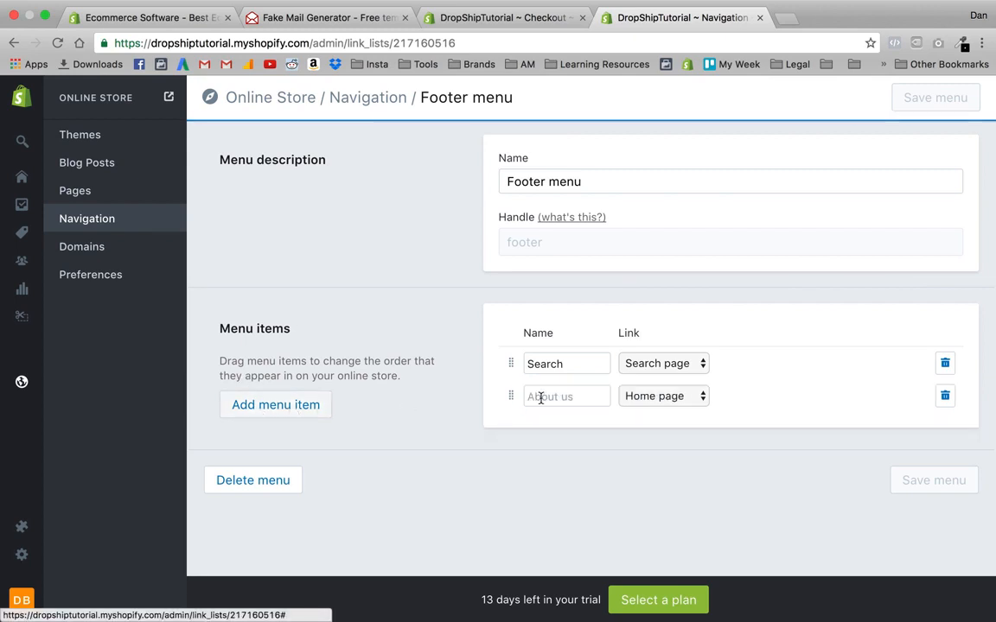
text(Privacy Policy)
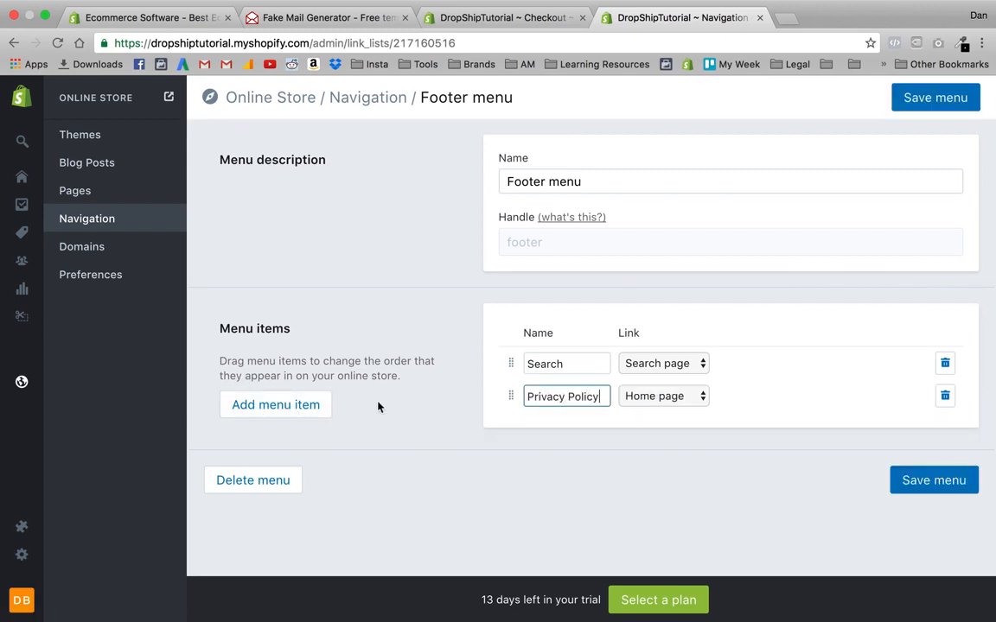
Add two more footer menu items named "Terms of Service" and "Refund Policy"
click(269, 410)
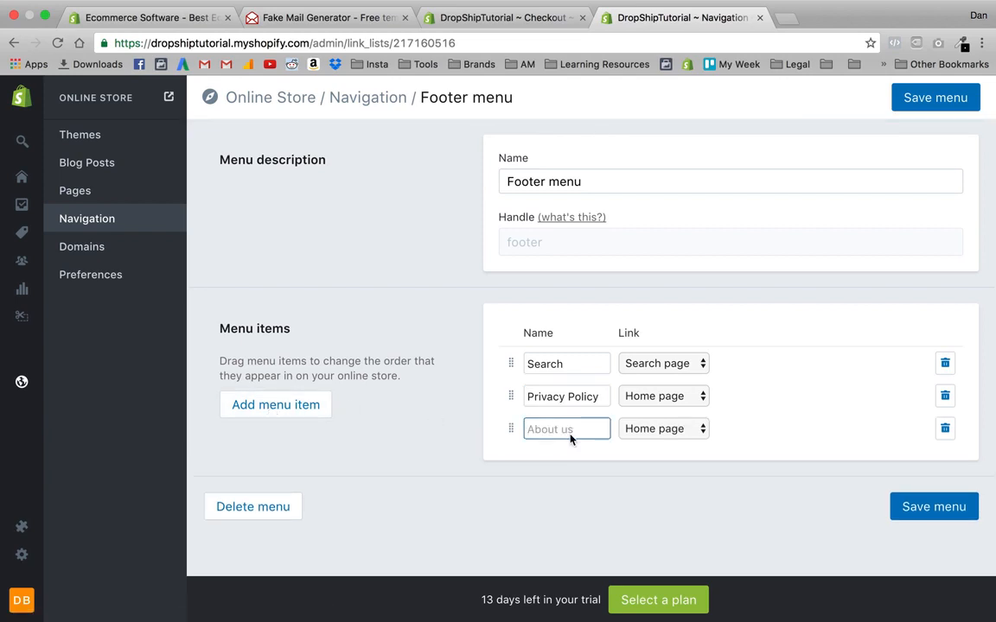
text(Terms of Servic)
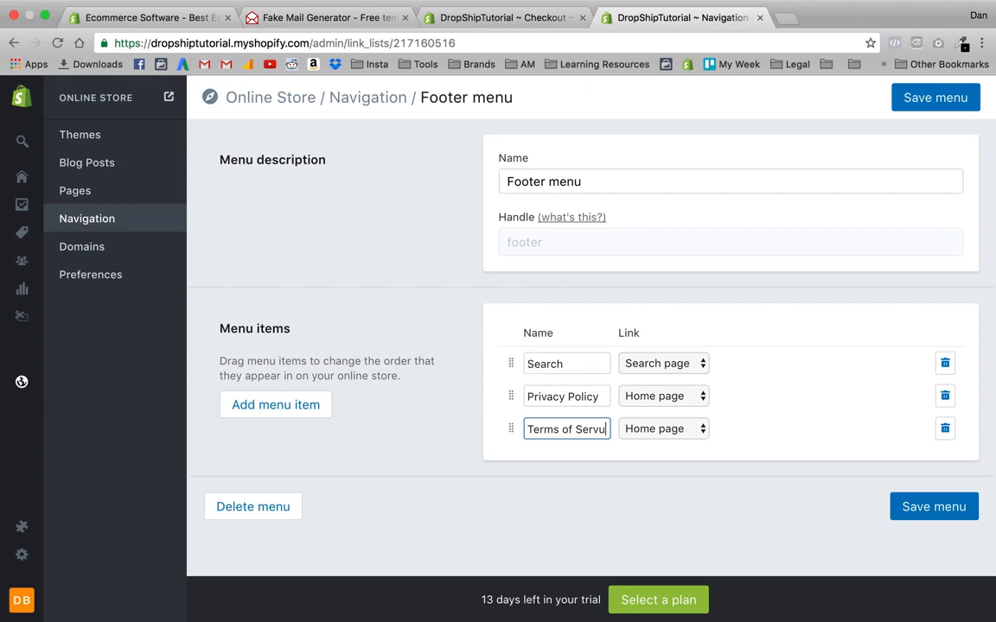
text(ice)
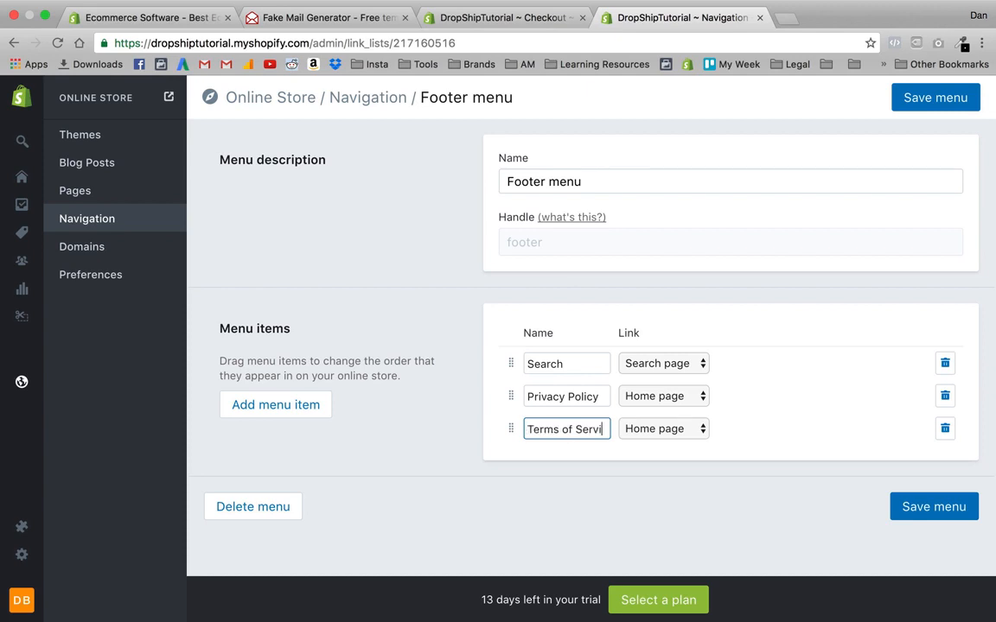
text(ce)
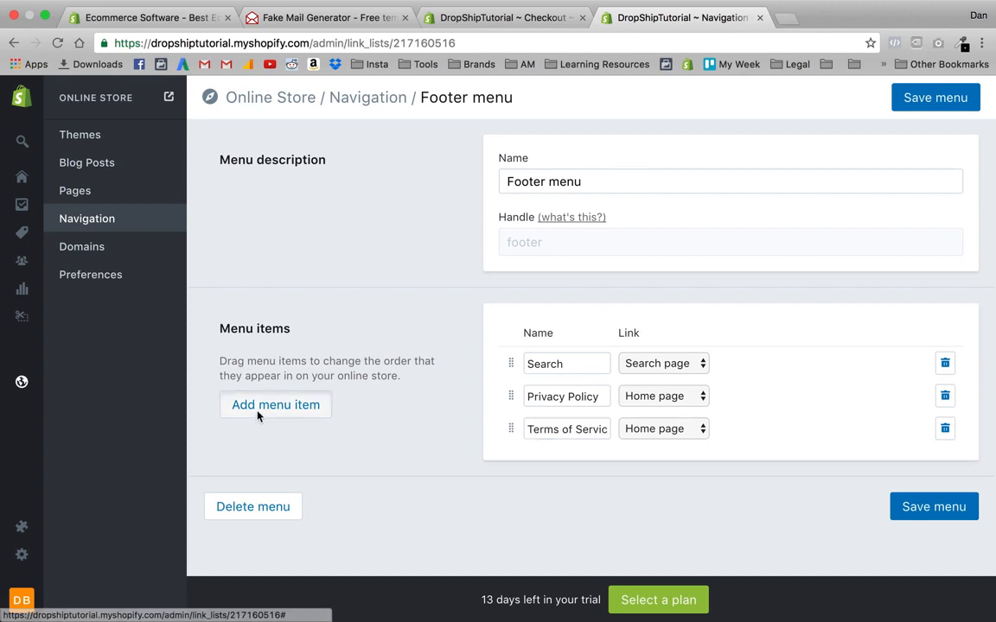
click(256, 407)
text(Refund Policy)
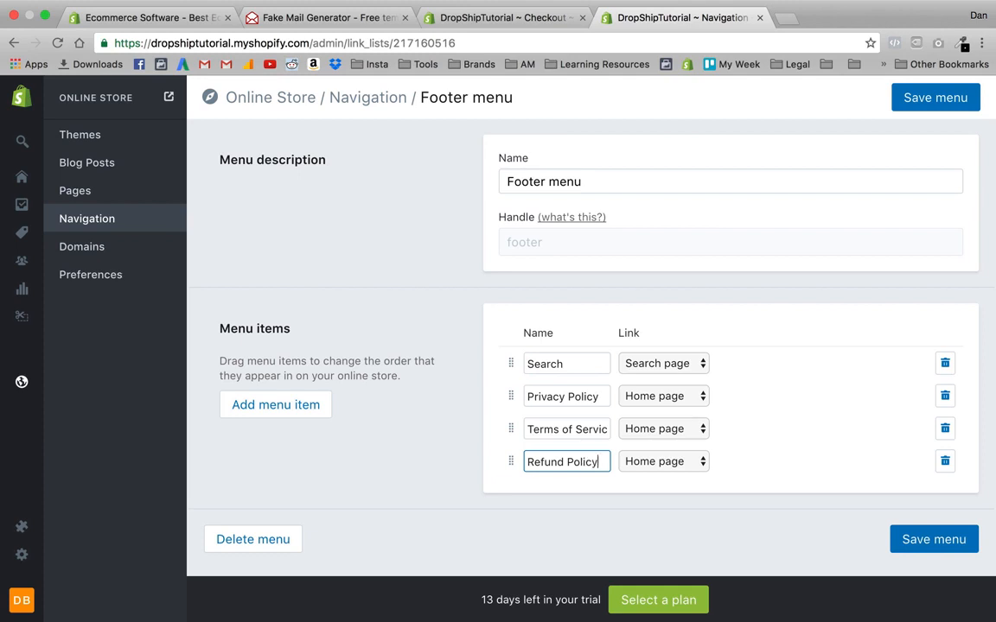
Link the Privacy Policy and Terms of Service footer menu items to the store pages with the same names
click(666, 397)
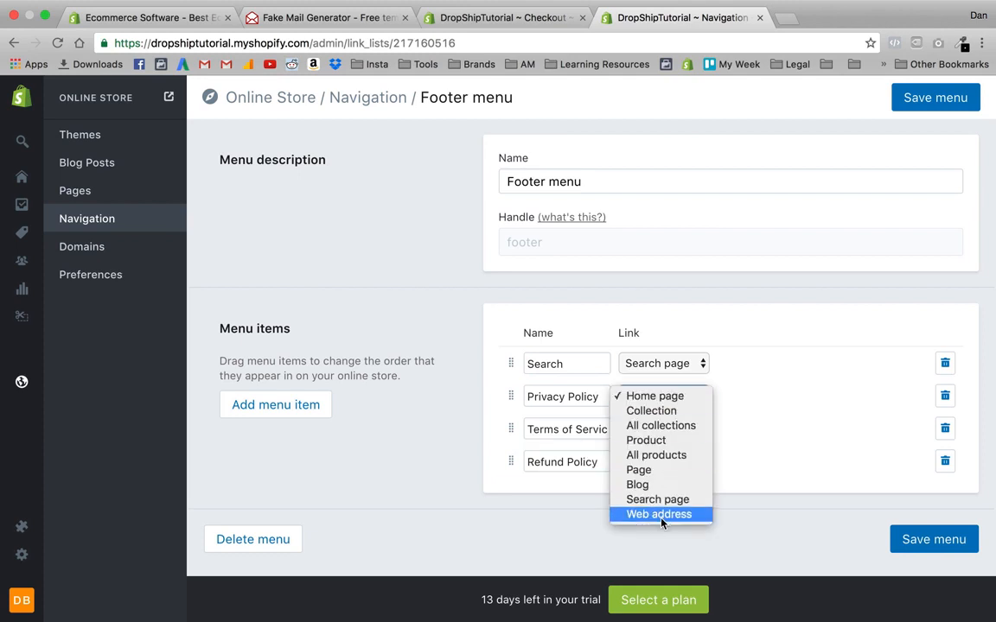
click(655, 472)
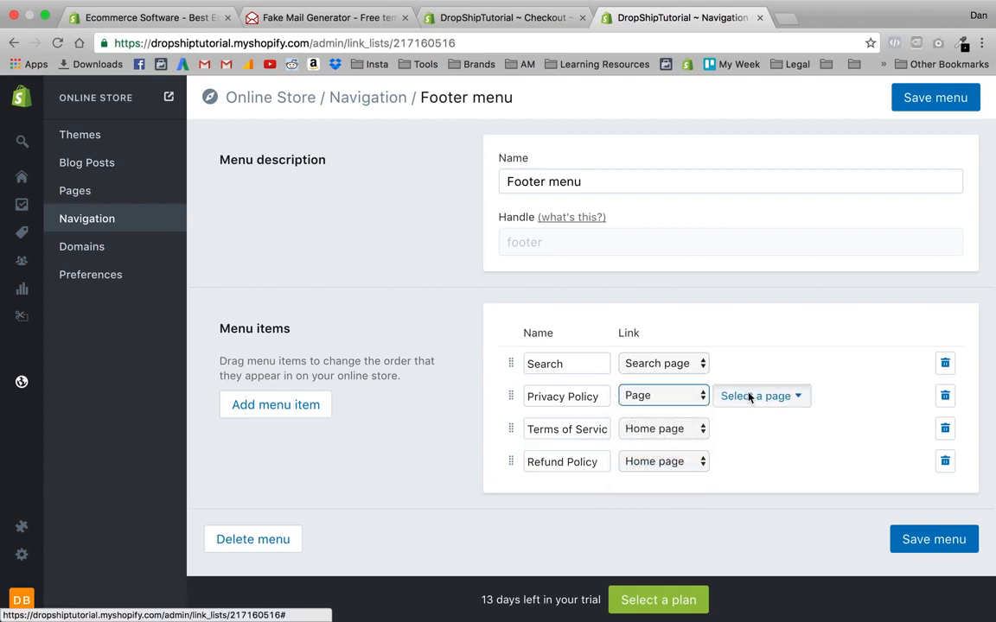
click(745, 397)
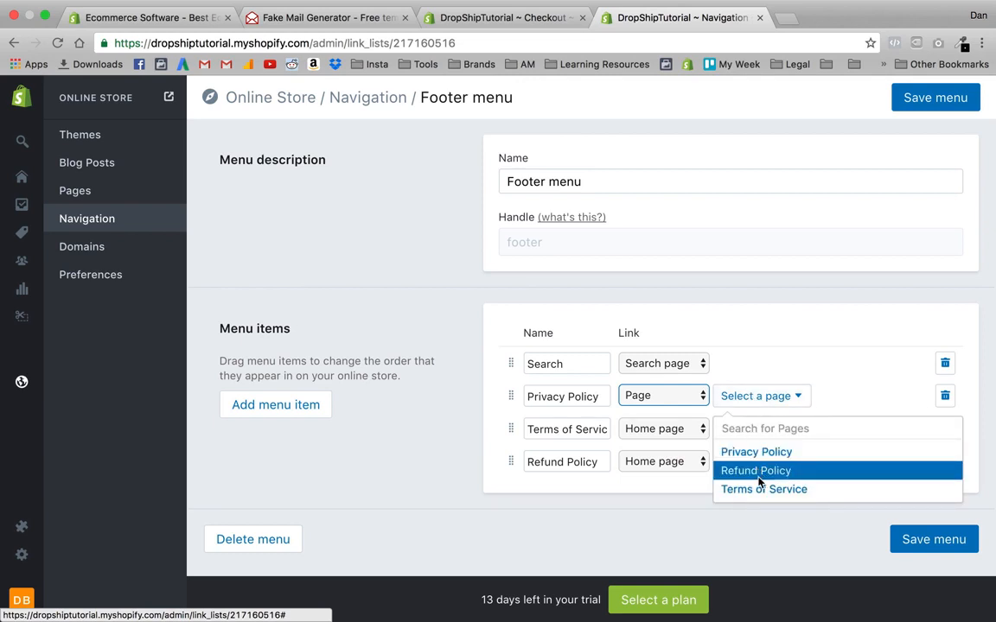
click(758, 453)
click(691, 430)
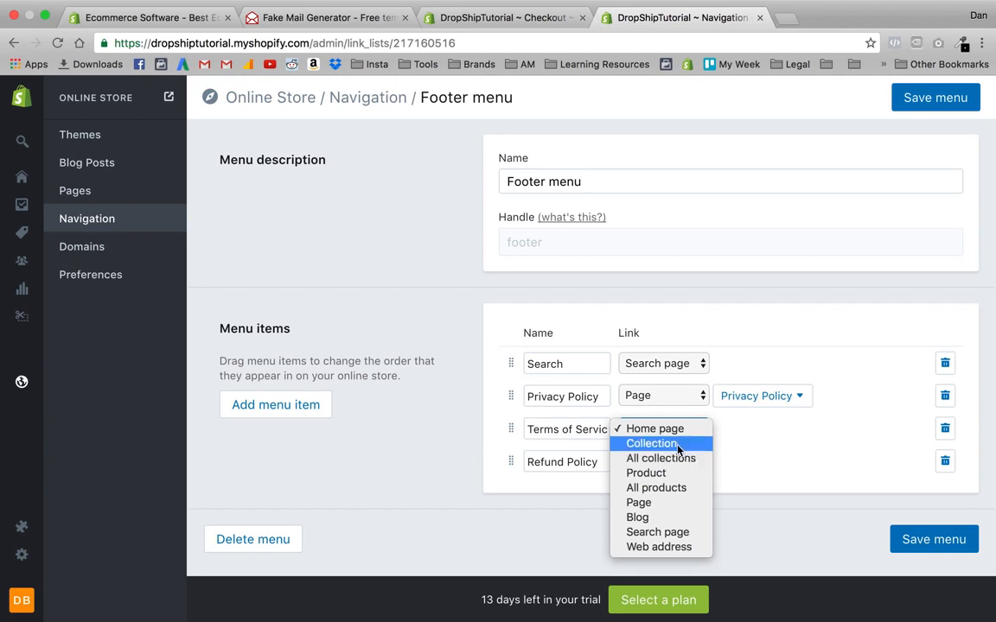
click(672, 504)
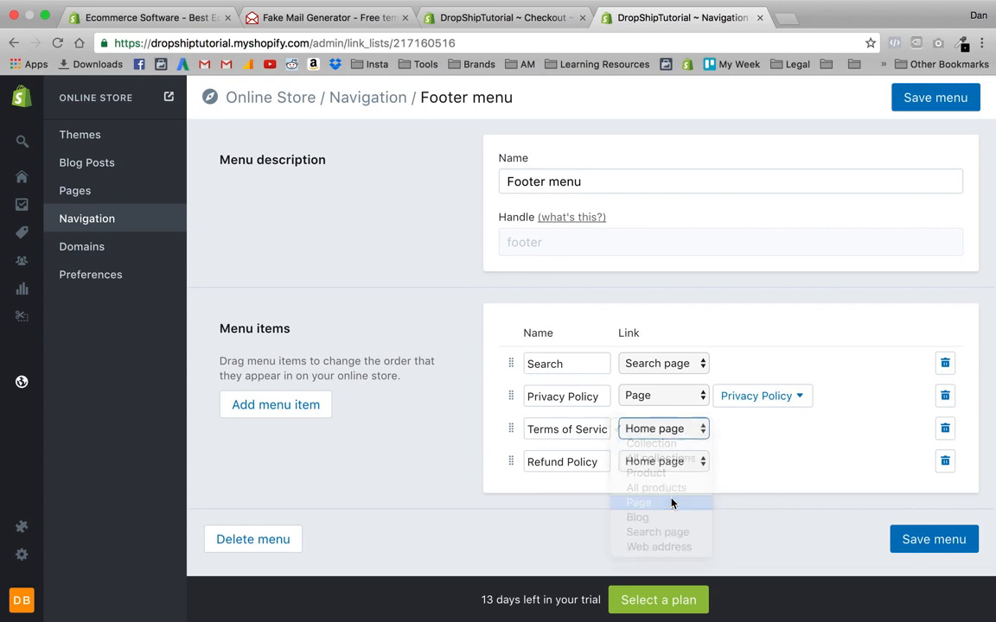
click(734, 429)
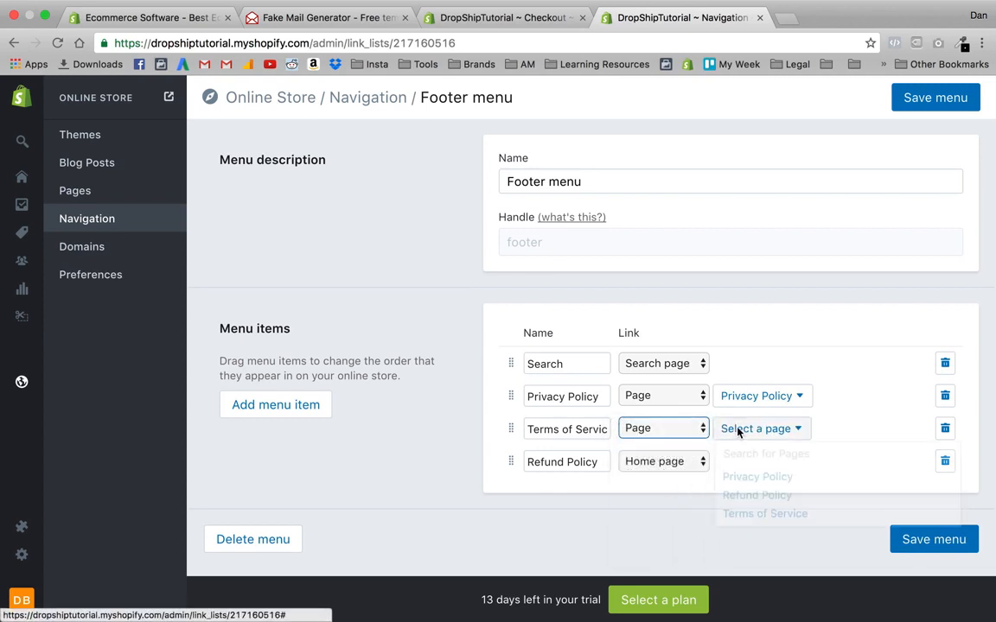
click(736, 521)
Link the Refund Policy footer menu item to the Refund Policy page and save the footer menu
click(673, 461)
click(657, 536)
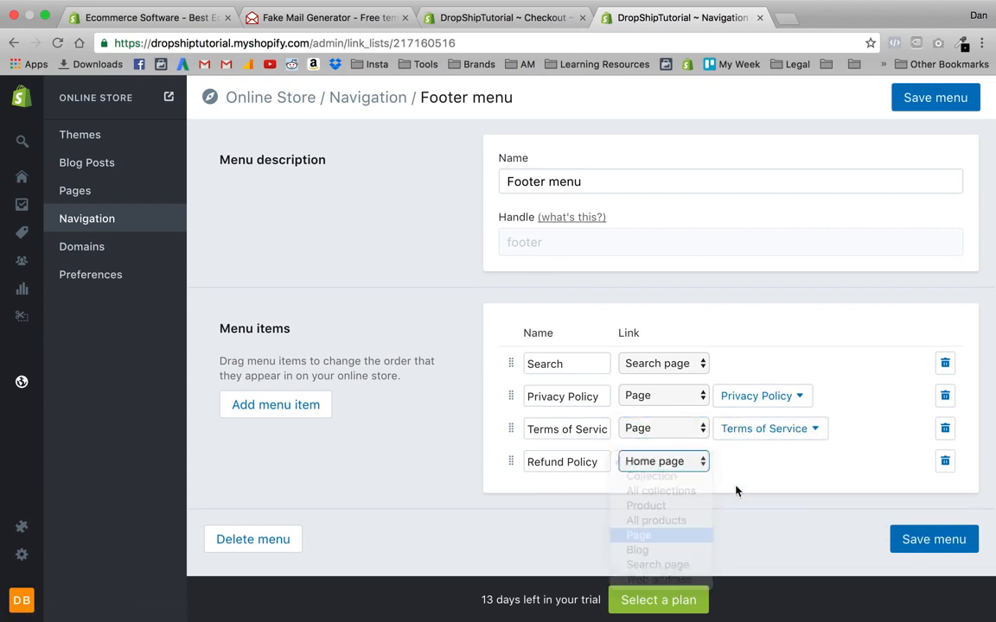
click(761, 462)
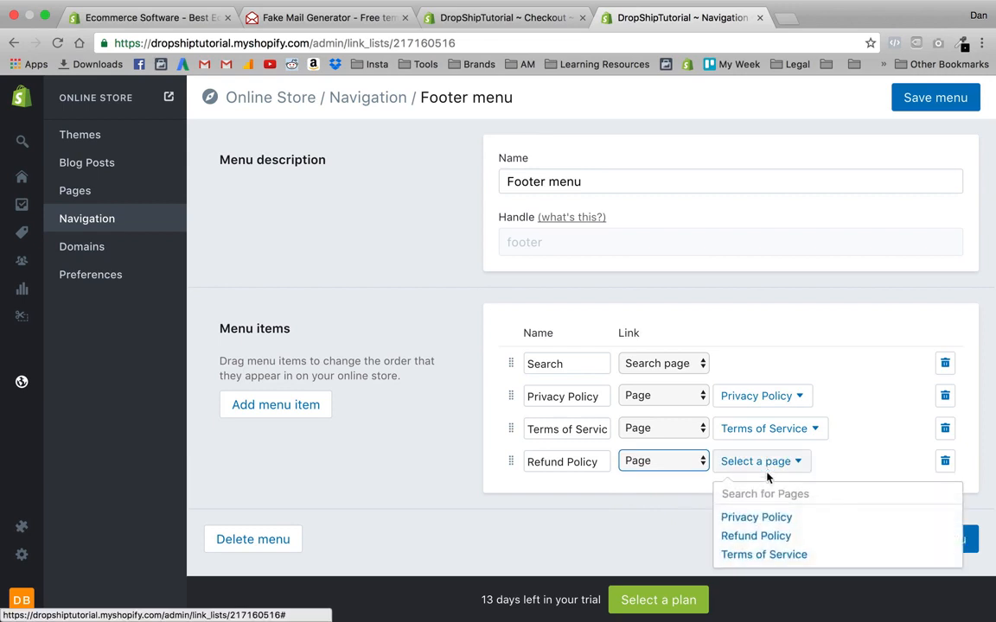
click(759, 535)
scroll(632, 523, down, 1)
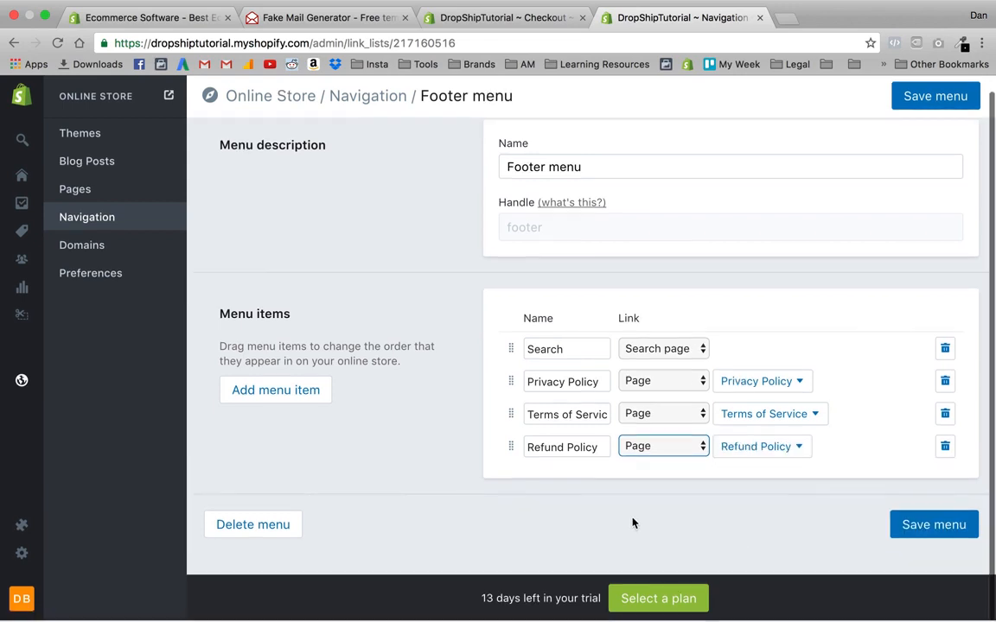
click(910, 525)
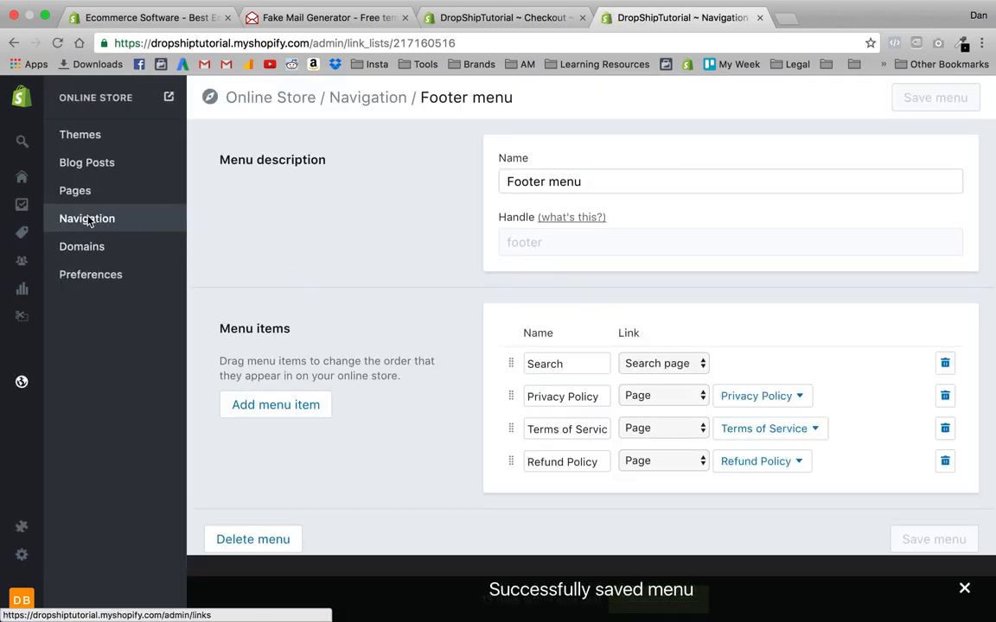
Open the store's Main menu for editing and delete its Catalog item
click(87, 221)
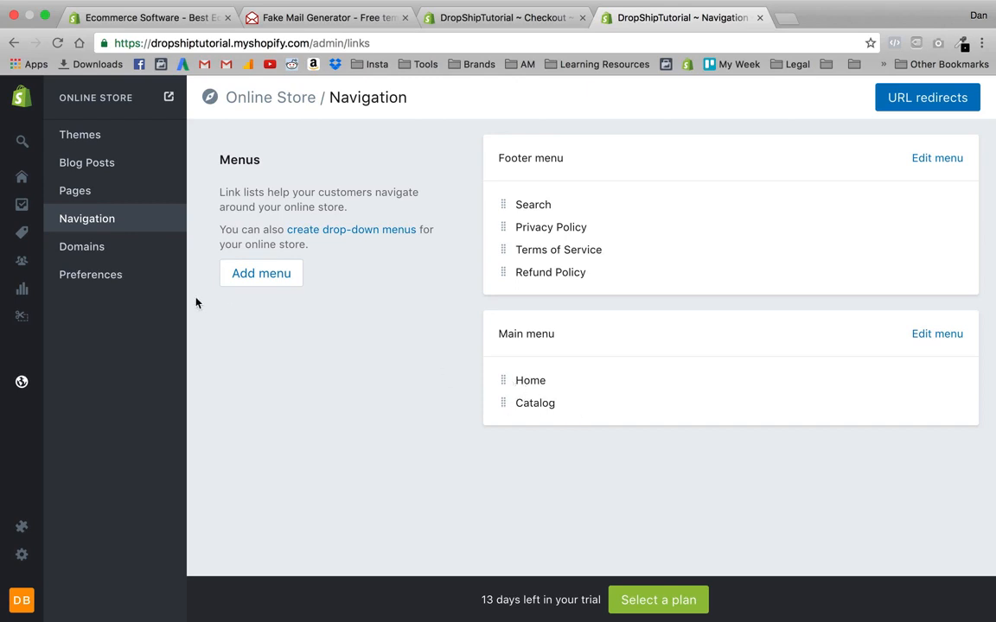
mouse_move(19, 233)
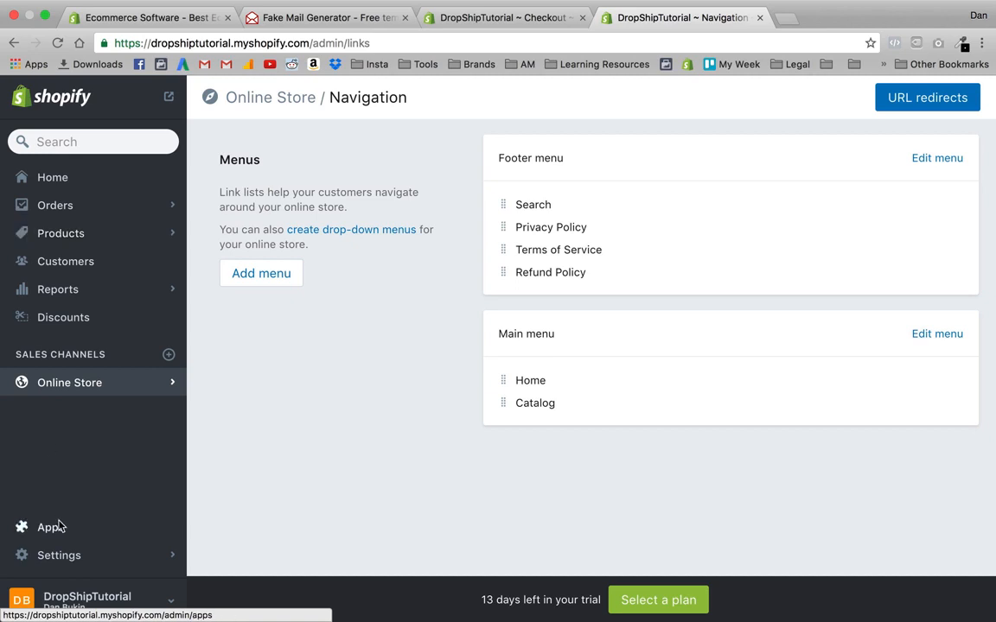
click(43, 385)
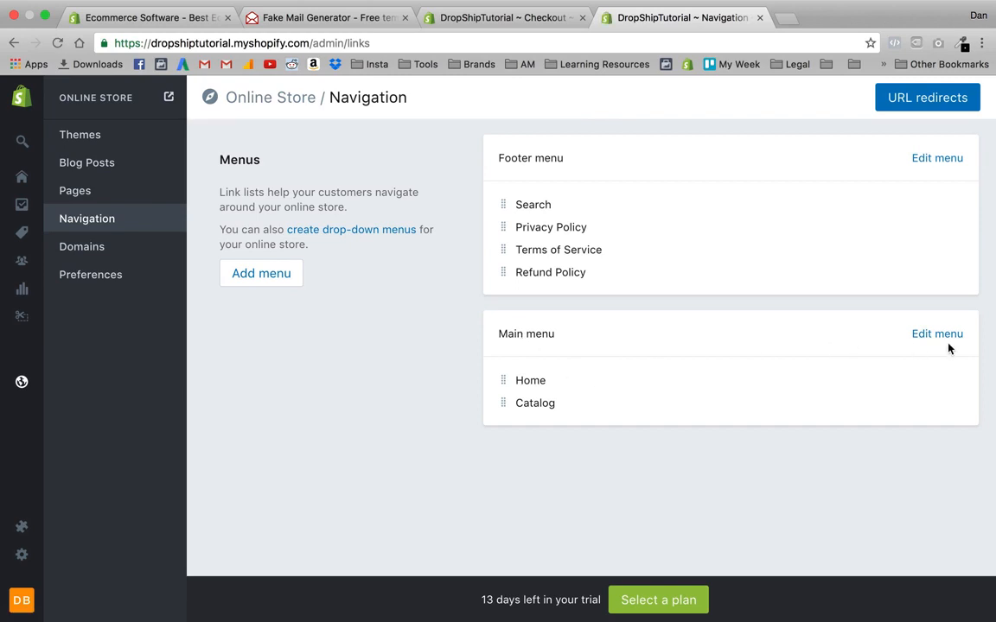
click(944, 336)
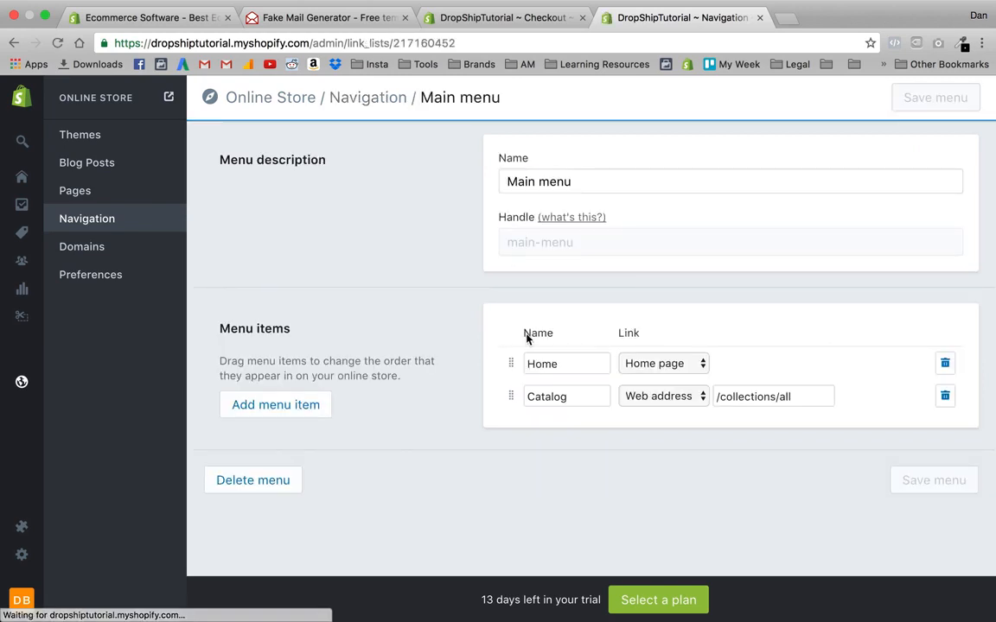
click(945, 396)
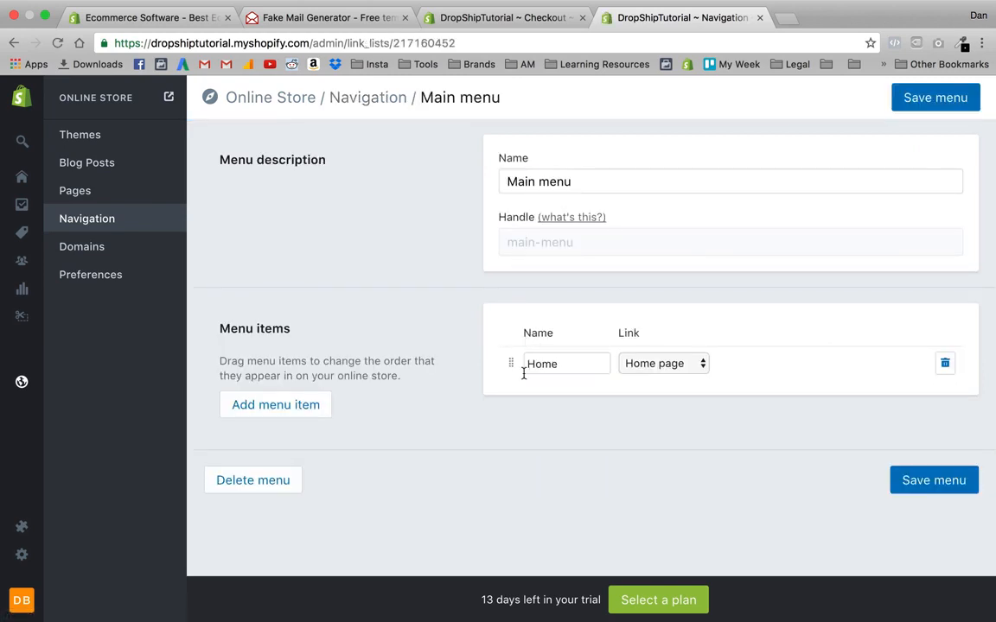
click(259, 410)
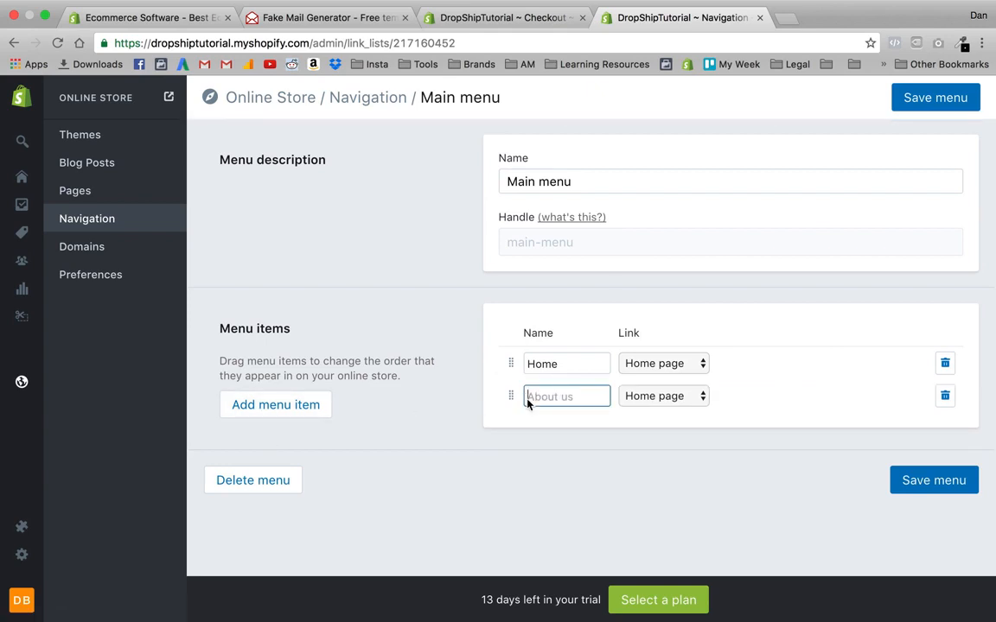
text(Shop)
key(super+a)
text(Sale Items)
double_click(292, 411)
scroll(475, 457, down, 1)
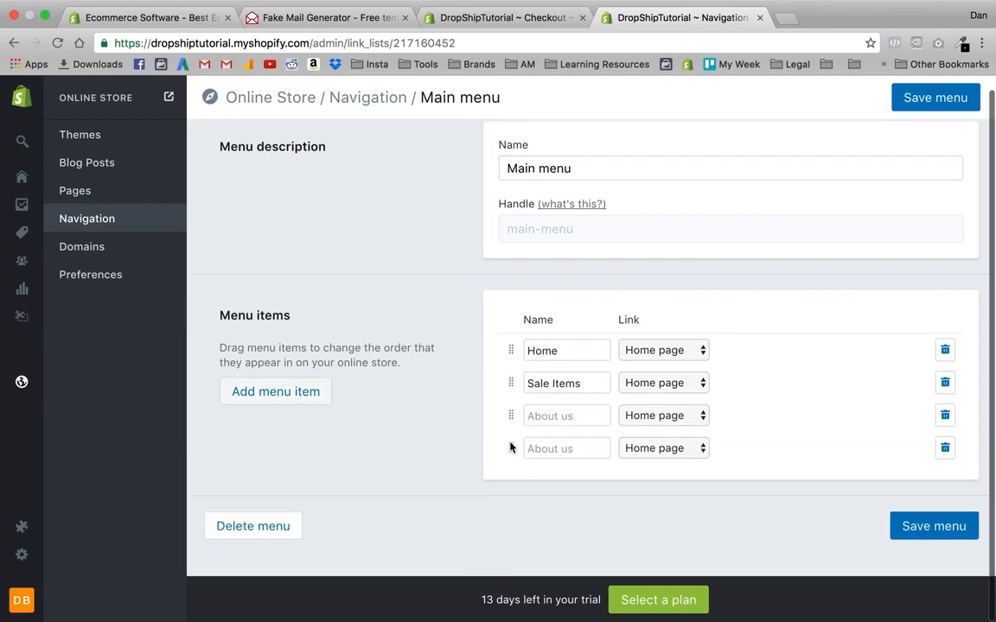
click(581, 416)
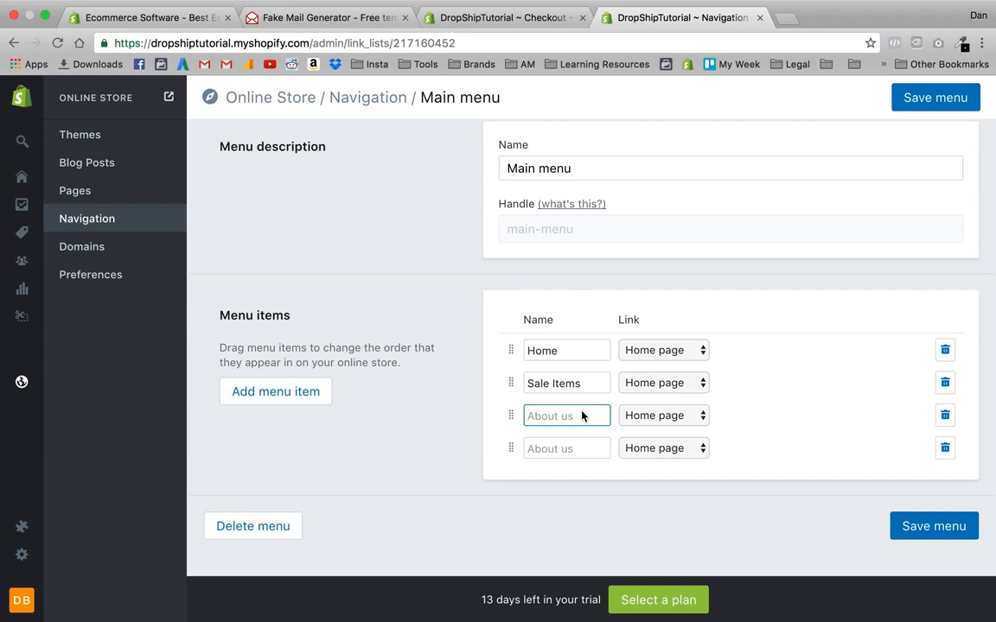
text(New Items)
key(BackSpace)
key(BackSpace)
key(BackSpace)
key(BackSpace)
key(BackSpace)
key(BackSpace)
key(BackSpace)
key(BackSpace)
key(BackSpace)
click(945, 383)
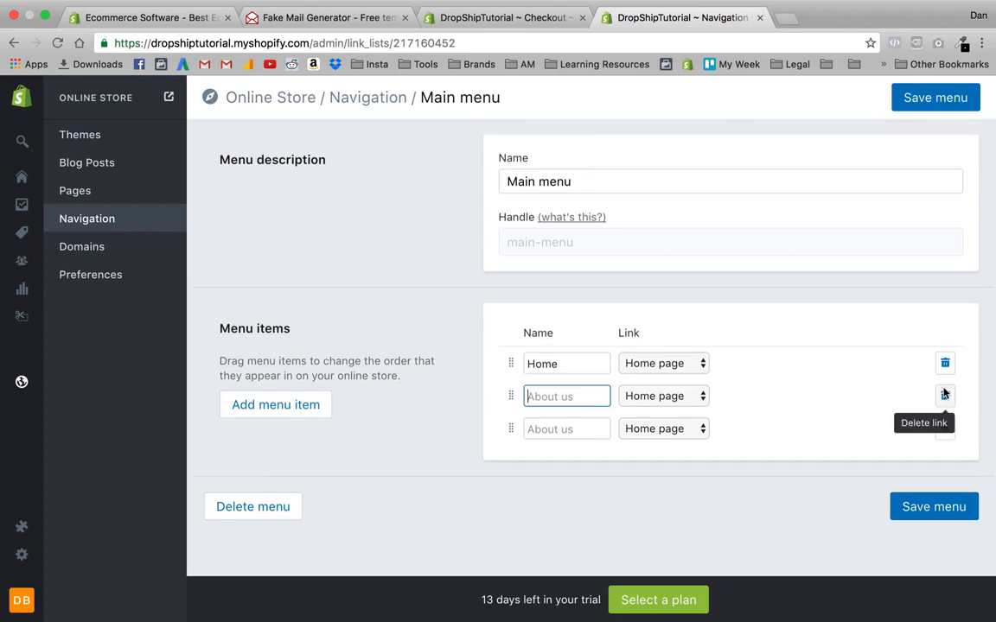
click(946, 429)
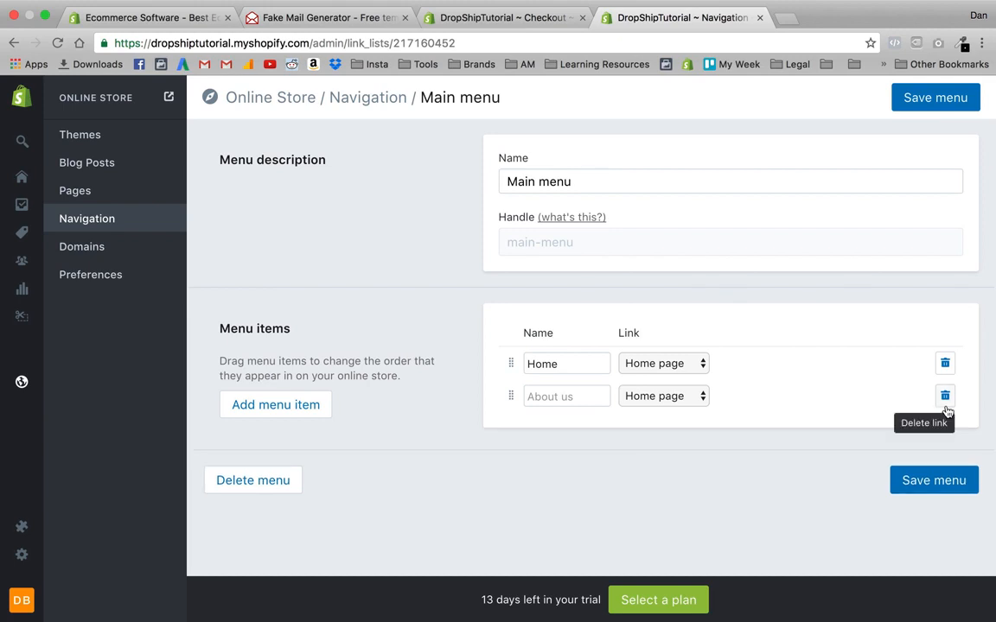
click(945, 396)
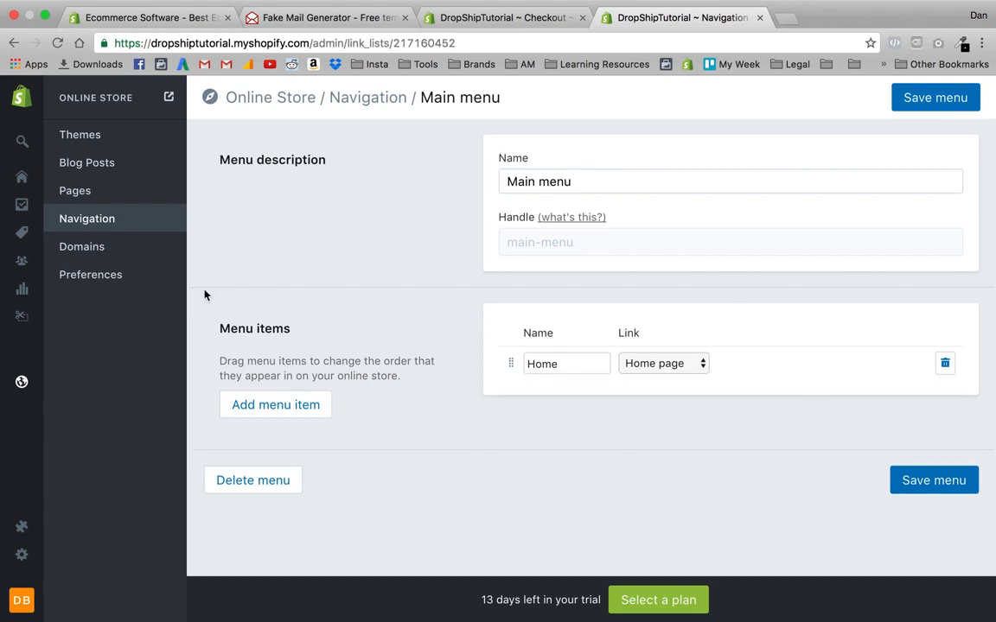
Go to the store's product collections and start a new collection titled "Tea Strainers"
click(22, 233)
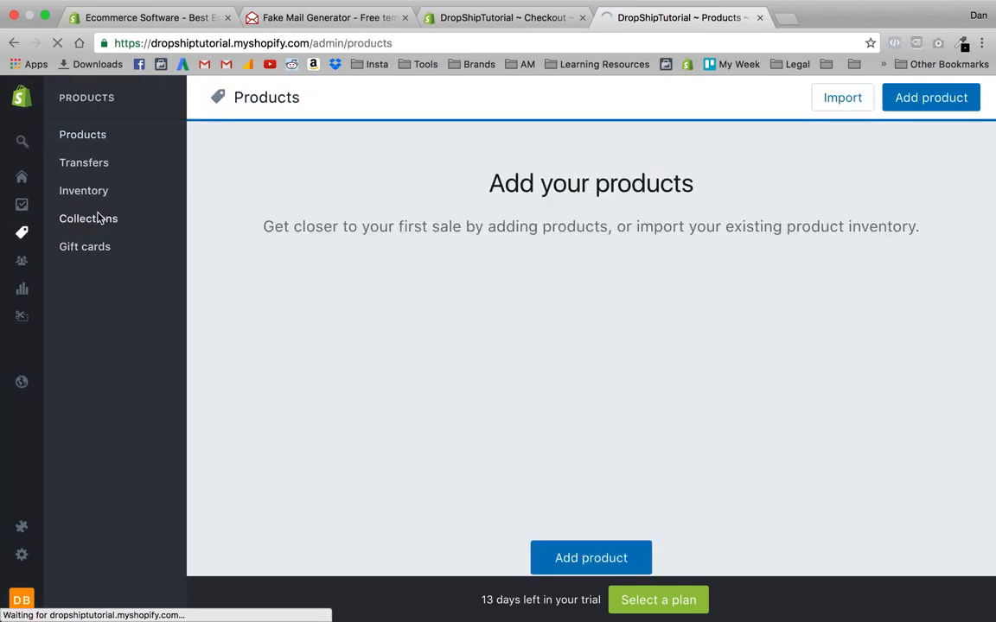
click(100, 219)
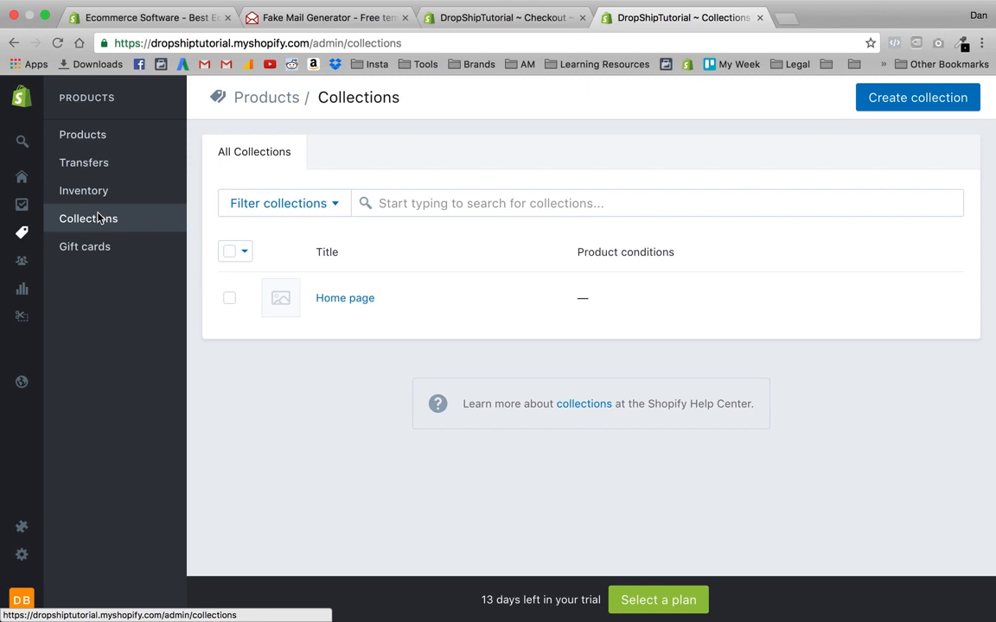
click(918, 100)
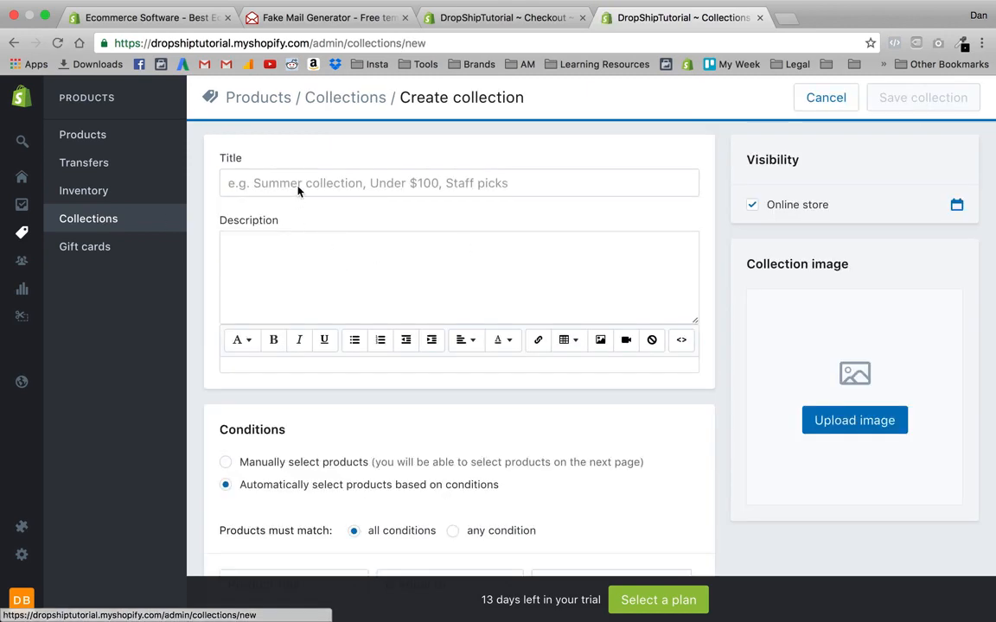
click(297, 186)
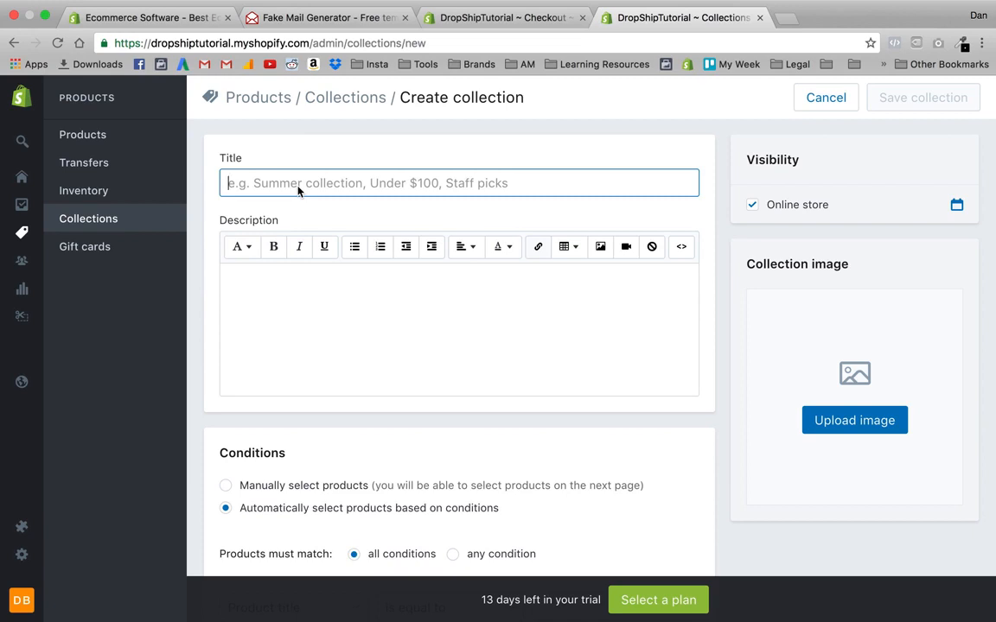
text(Tea )
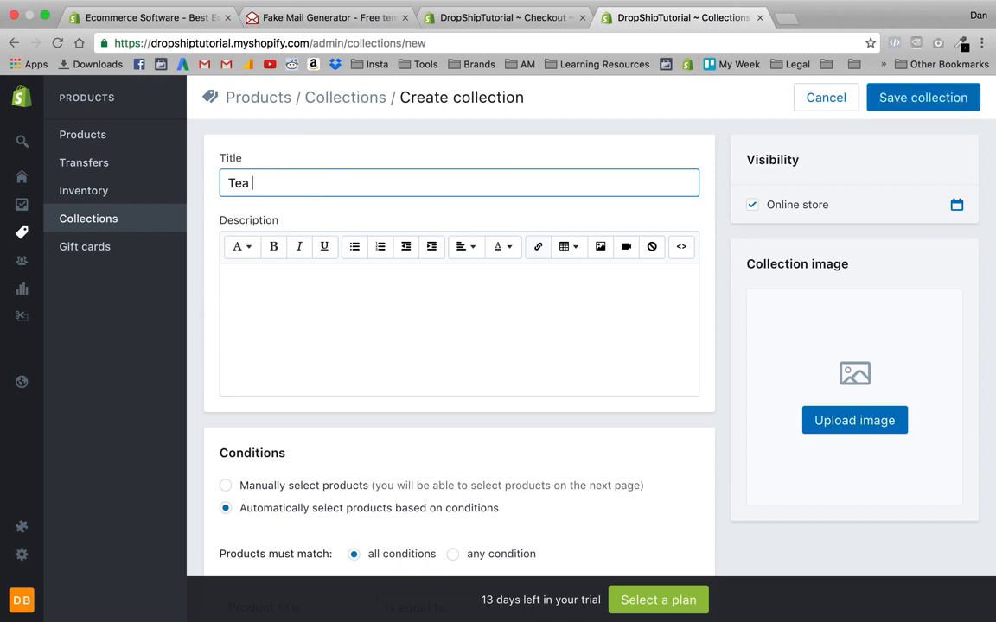
text(Strainers)
Set the collection's automatic condition to product title contains "tea strainer" and save the collection
scroll(604, 338, down, 5)
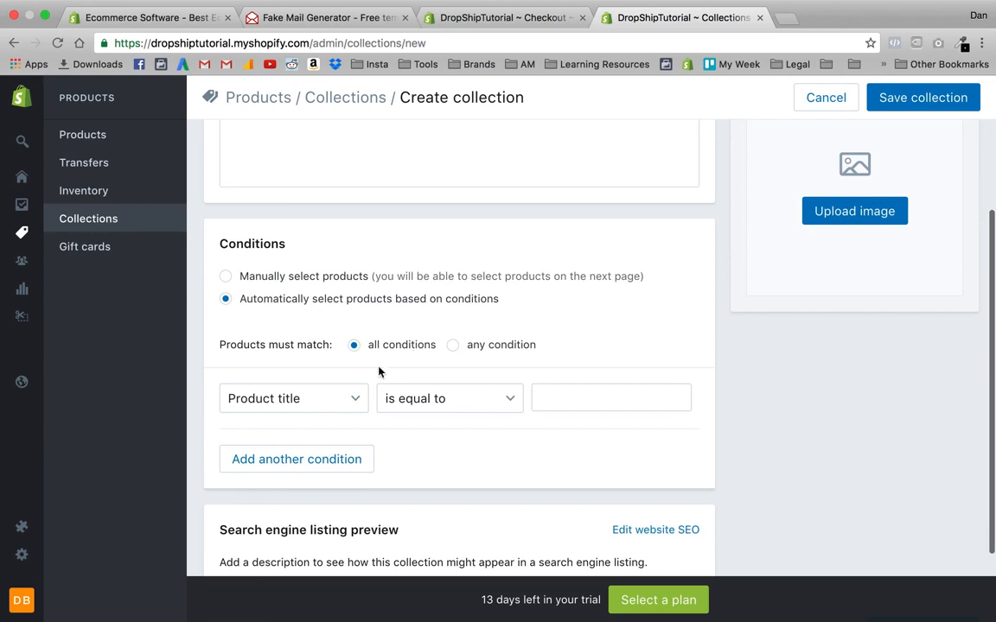
click(285, 399)
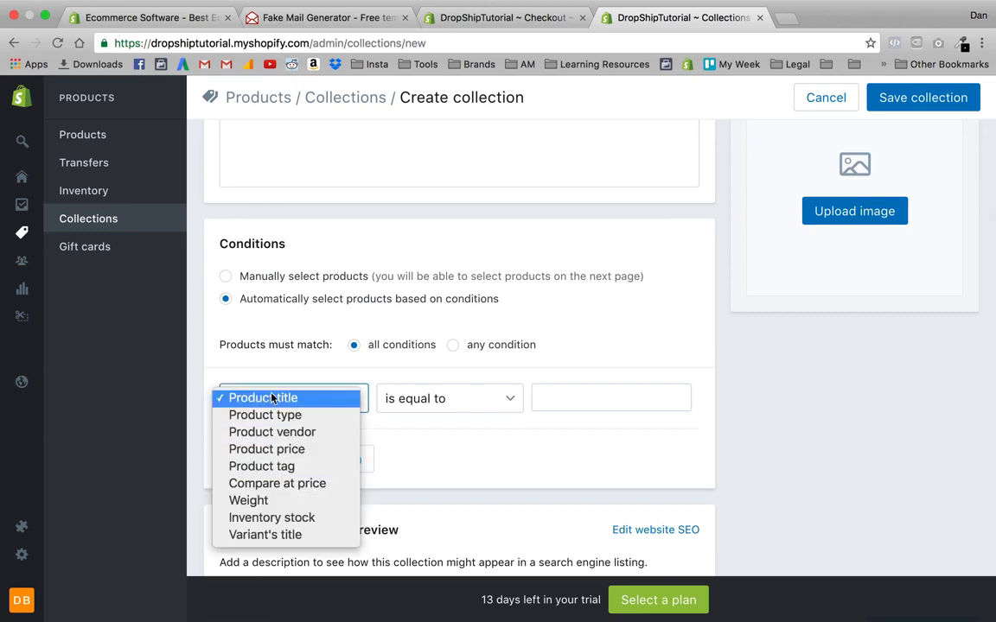
click(269, 398)
click(449, 398)
click(424, 501)
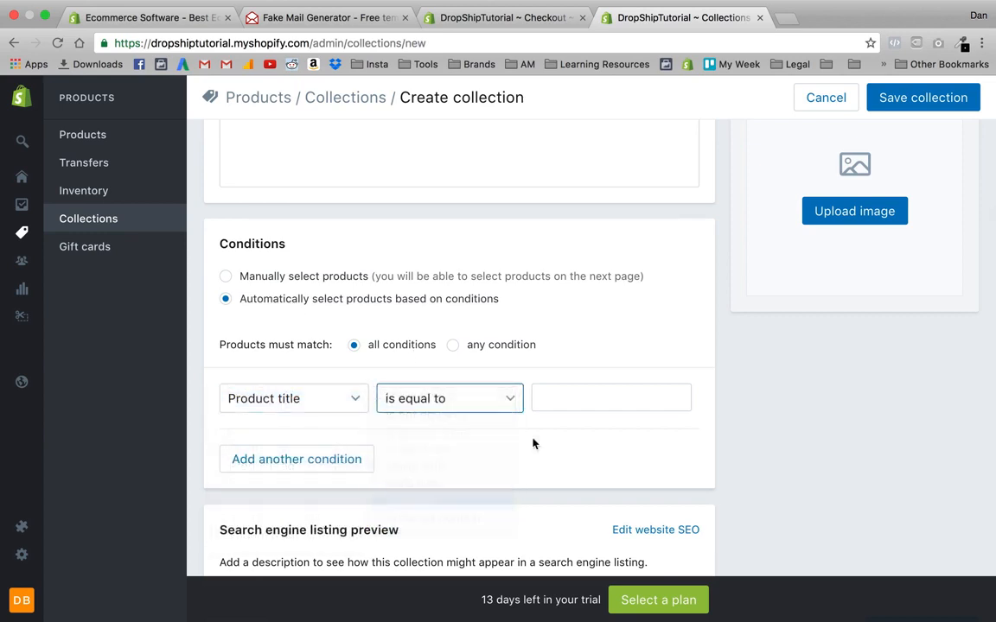
click(569, 400)
text(tea strainer)
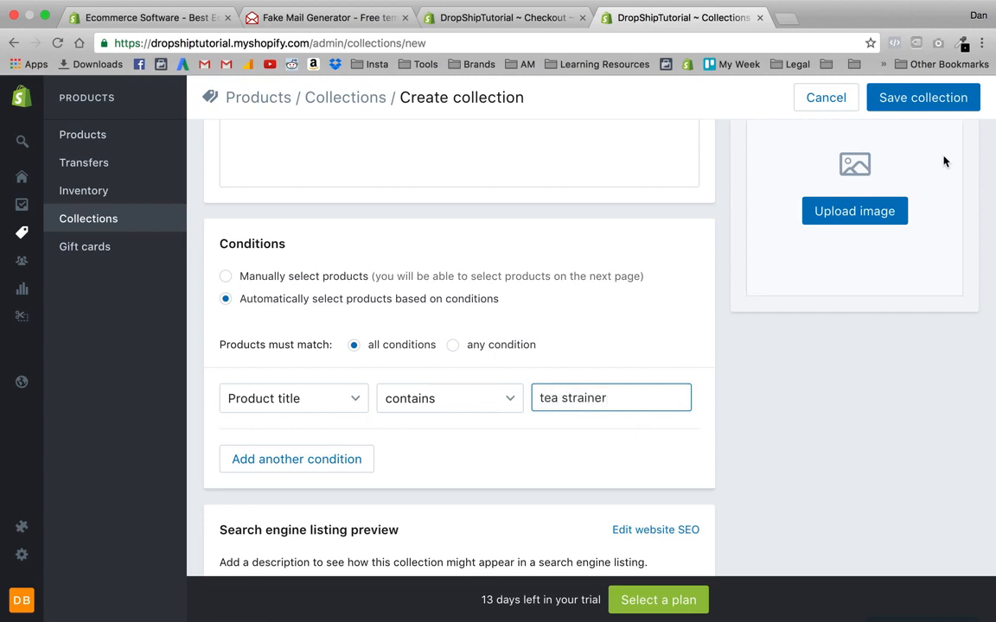
click(918, 97)
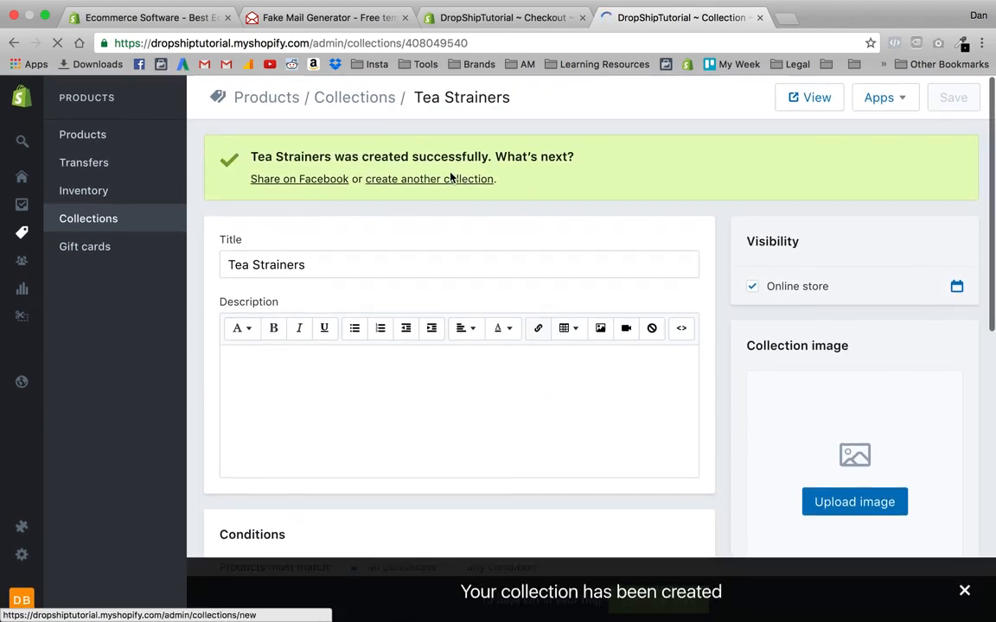
Start another new collection and title it "Tea Cups"
click(434, 180)
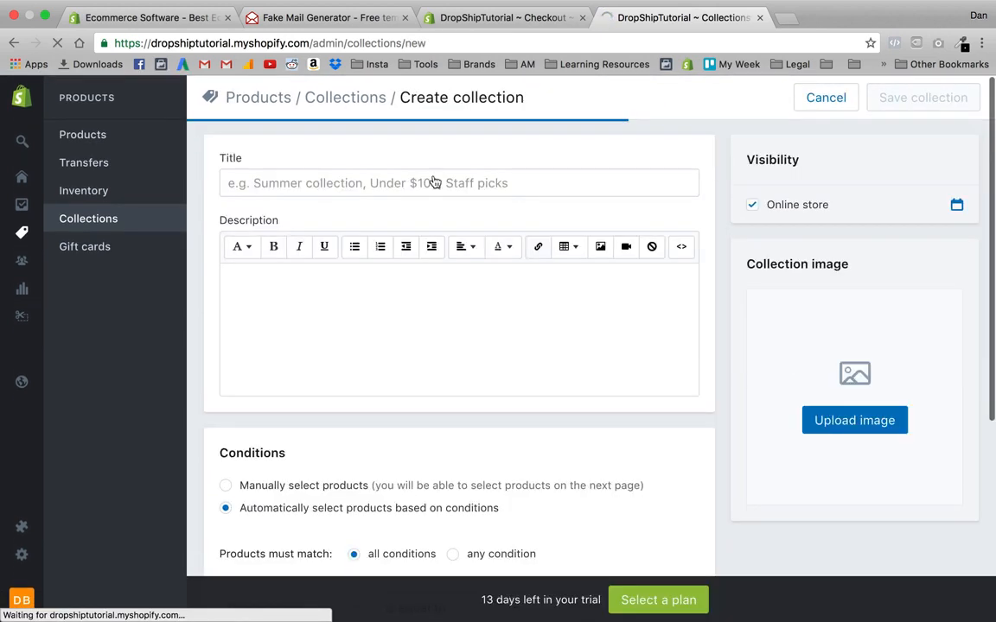
click(323, 190)
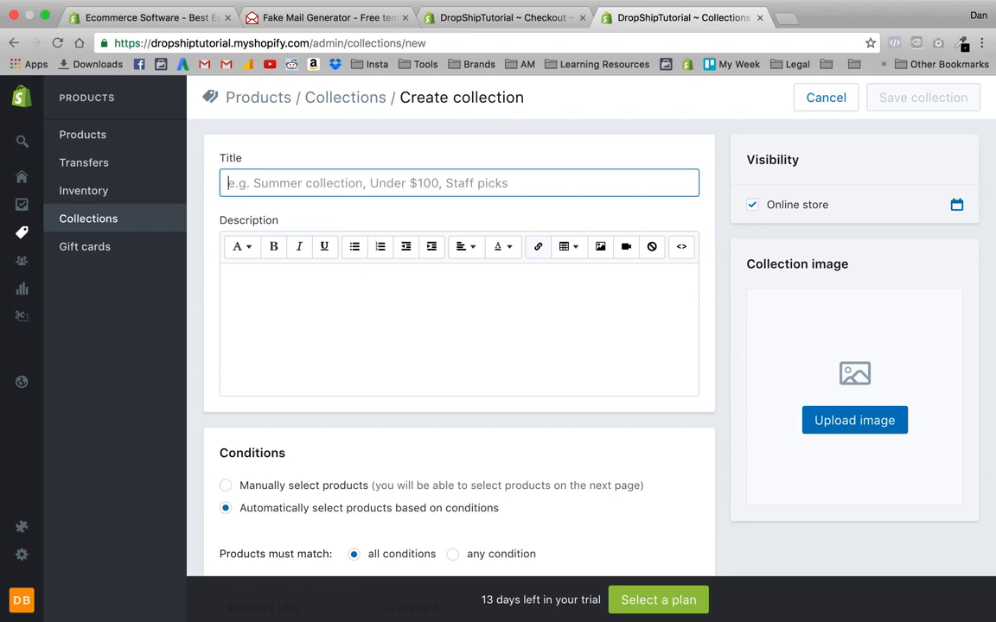
text(Tea Cups)
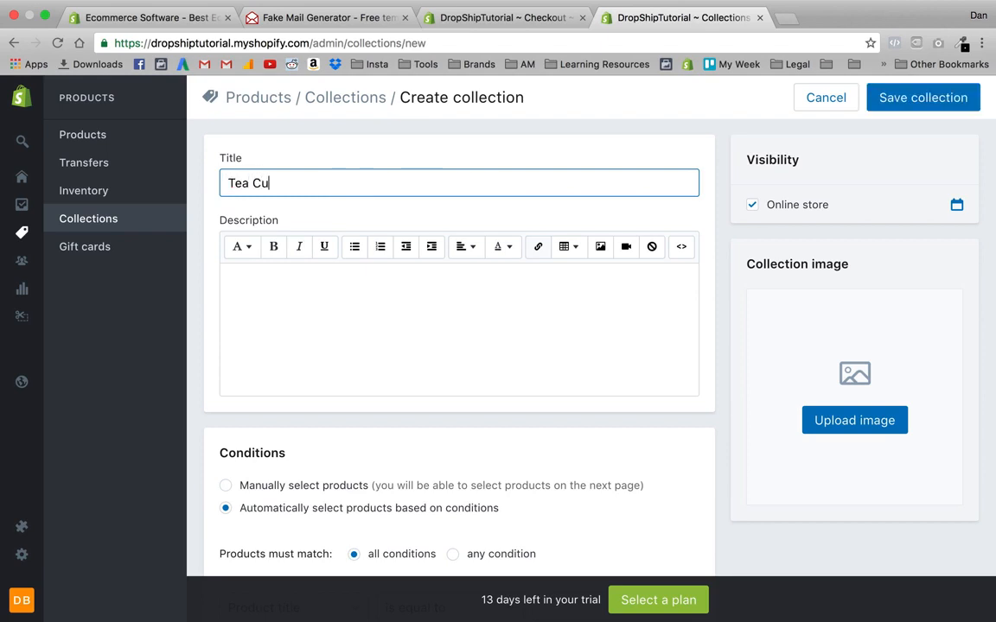
scroll(414, 297, down, 1)
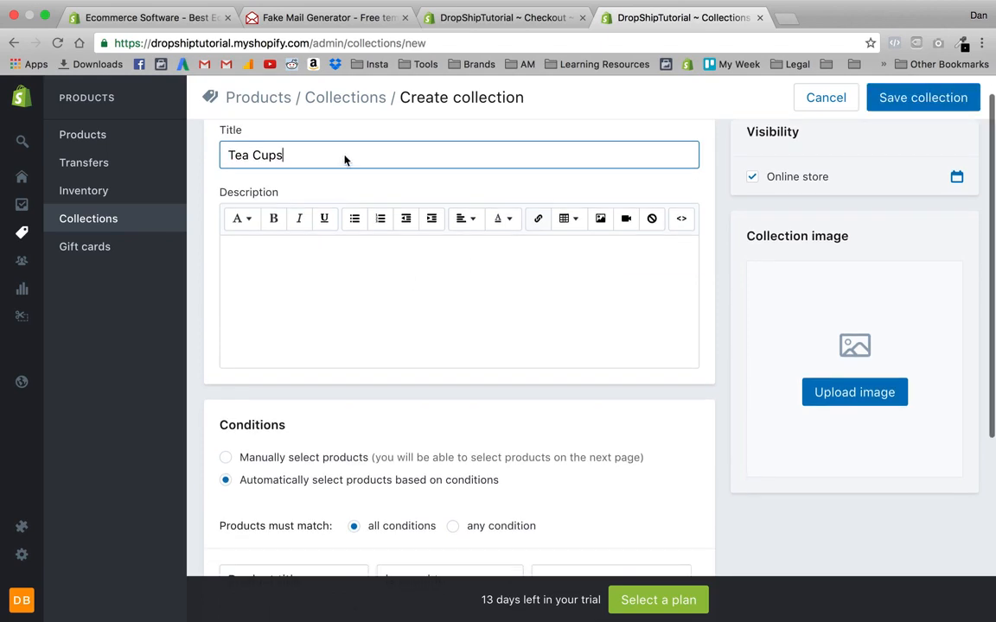
Set the new collection's automatic condition to product title contains "tea cup"
scroll(264, 413, down, 1)
scroll(449, 535, down, 1)
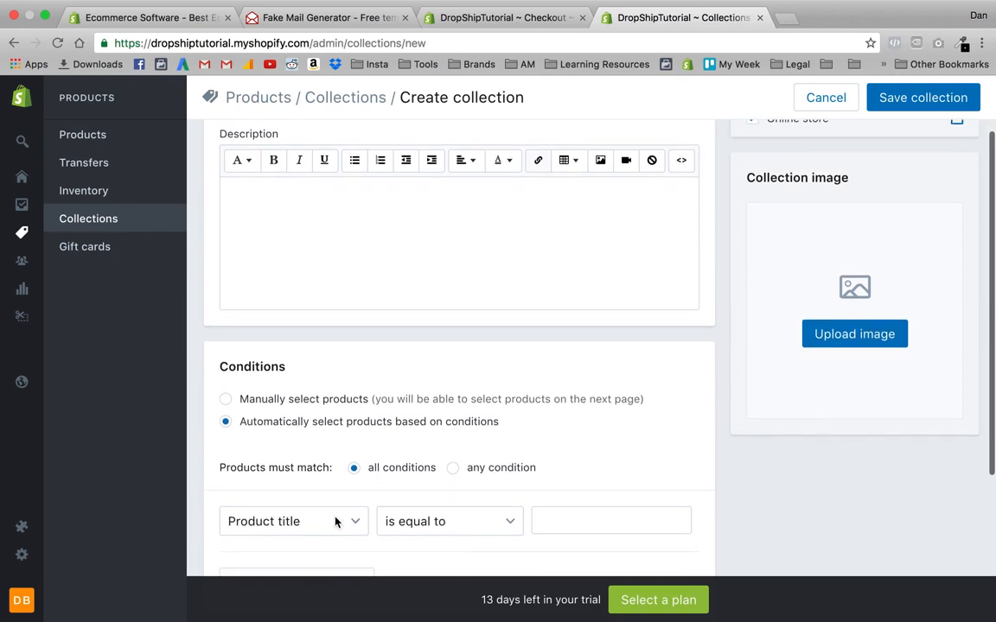
scroll(391, 525, down, 1)
click(445, 476)
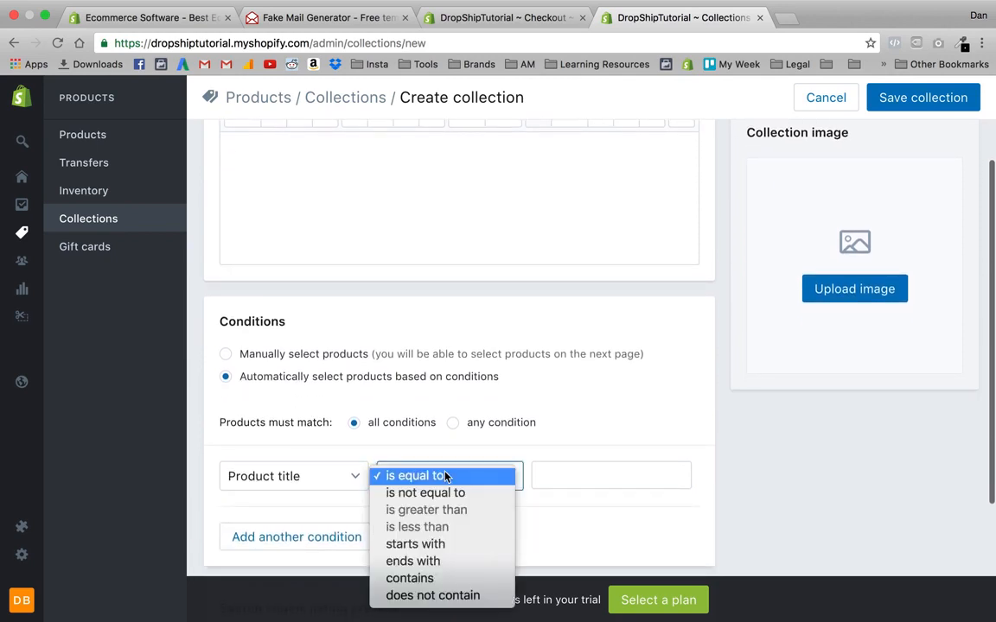
click(437, 578)
click(588, 482)
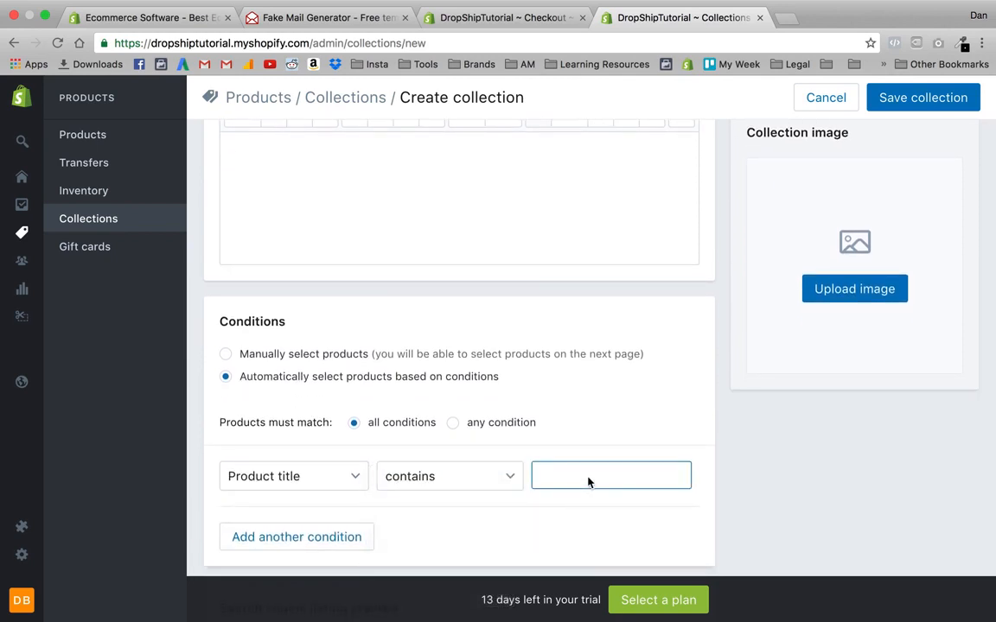
text(tea cup)
Change the new collection's title to "Tea Sets"
scroll(545, 536, down, 2)
scroll(570, 363, up, 5)
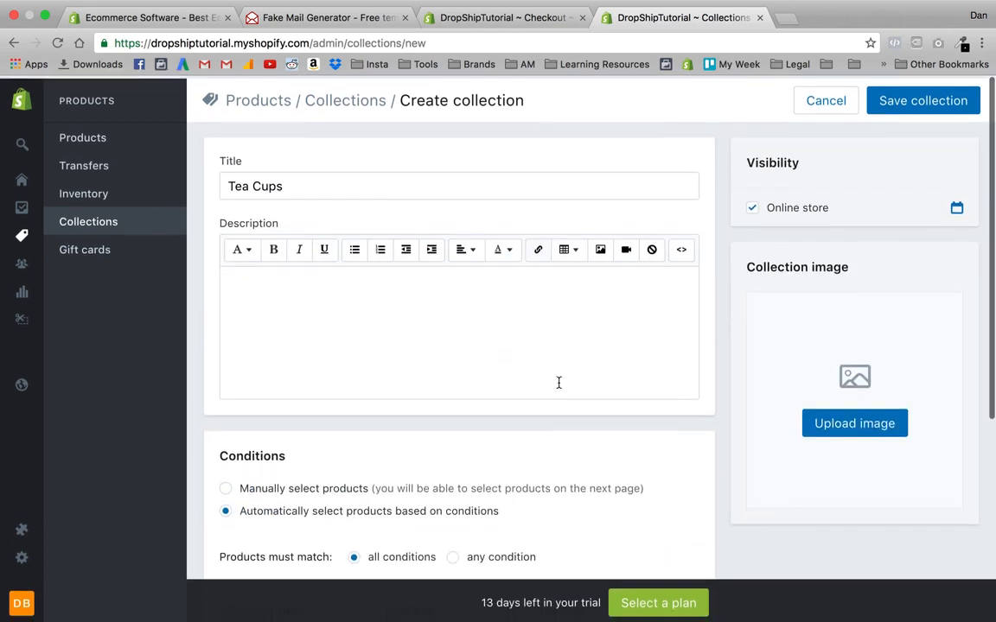
double_click(269, 187)
text(Ser)
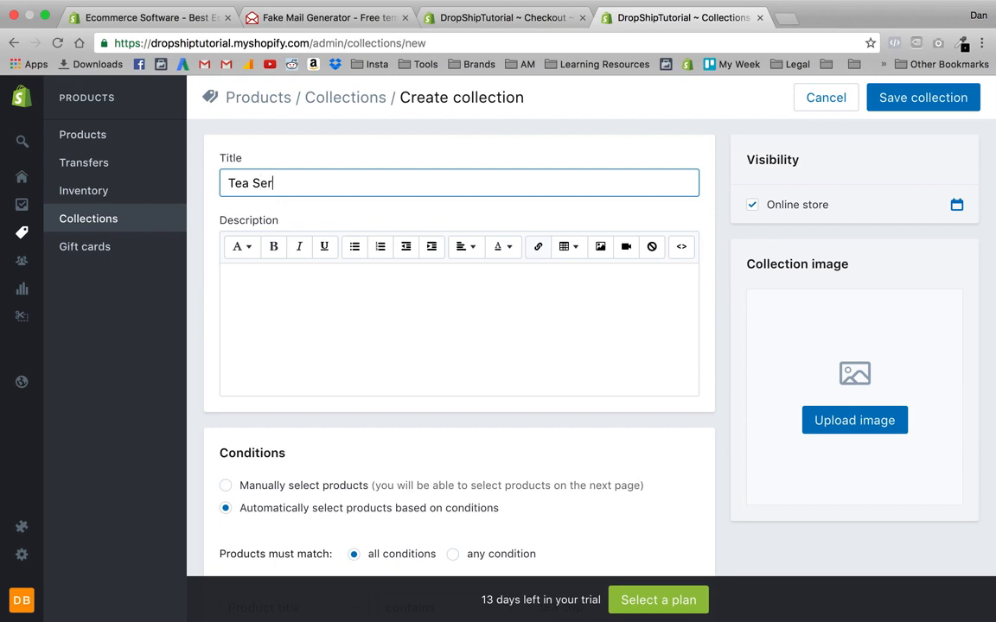
text(ts)
Add a second condition to the collection: product title contains "tea set"
scroll(318, 370, down, 5)
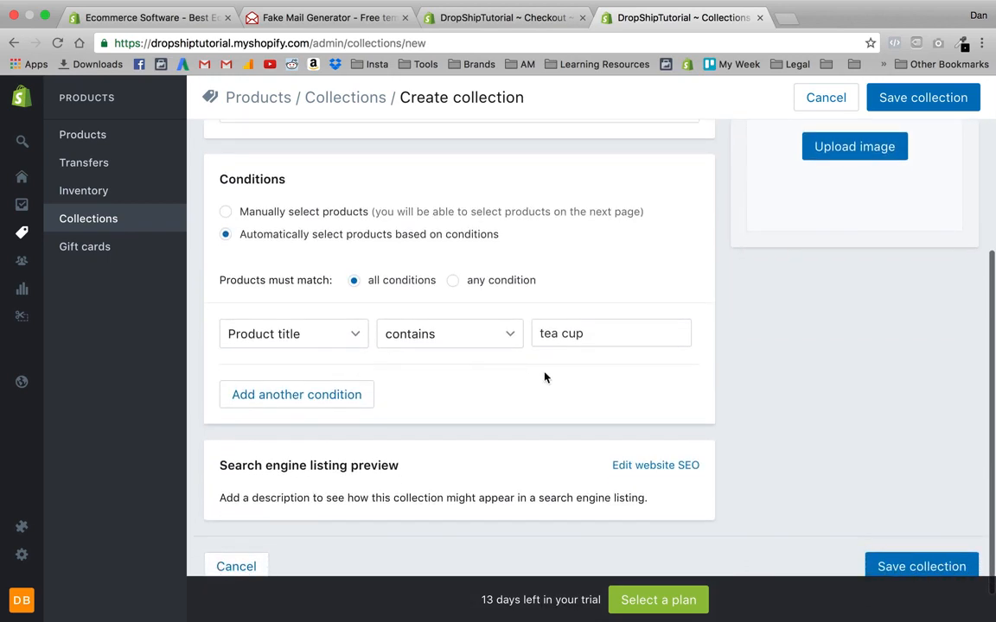
click(318, 396)
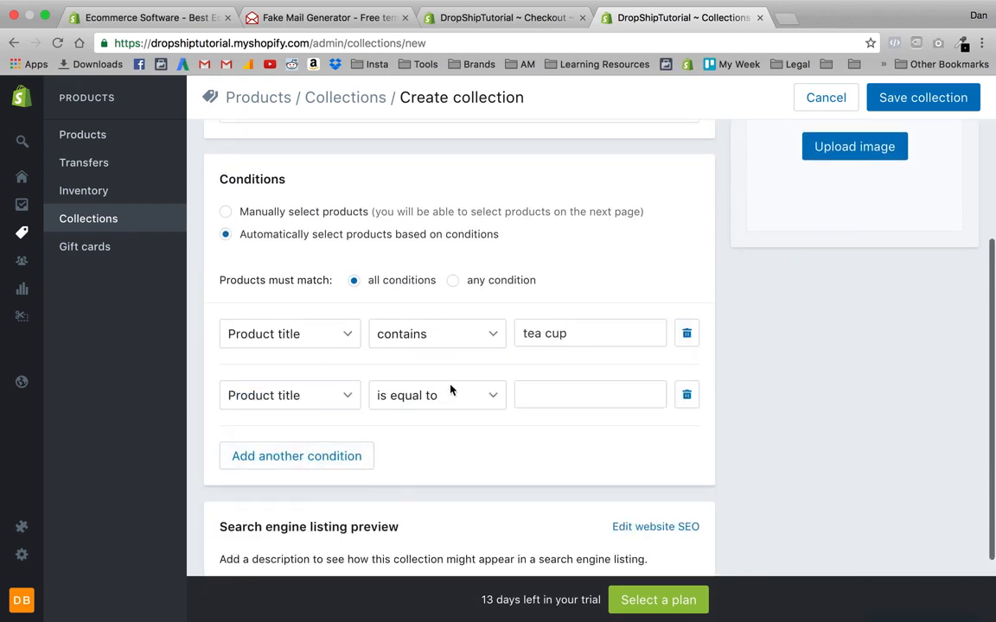
click(424, 395)
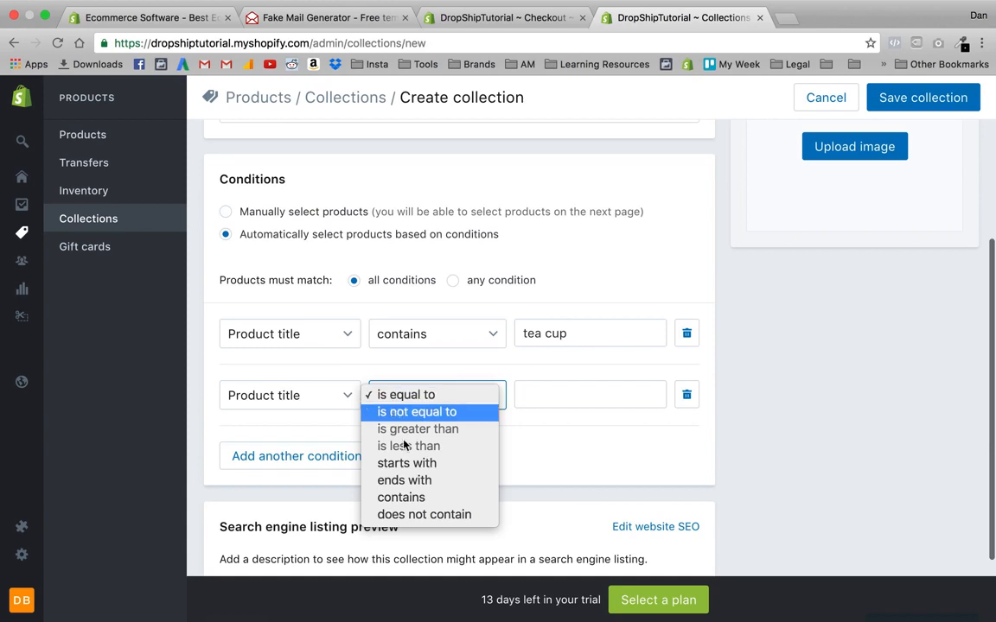
click(402, 497)
click(581, 395)
text(tea set)
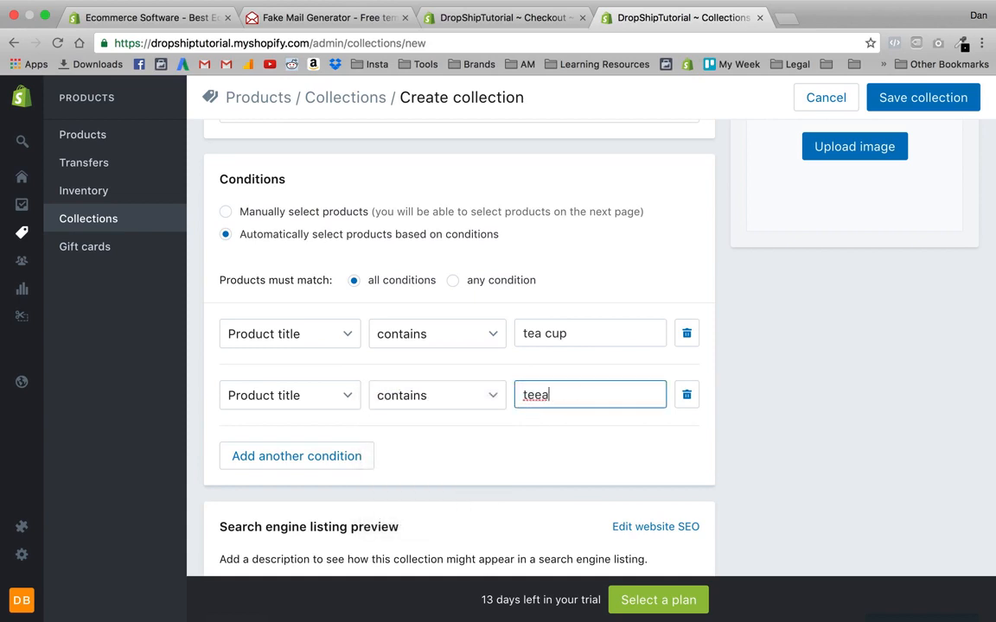
Add a third condition to the collection: product title contains "tea kettle"
click(350, 456)
click(407, 461)
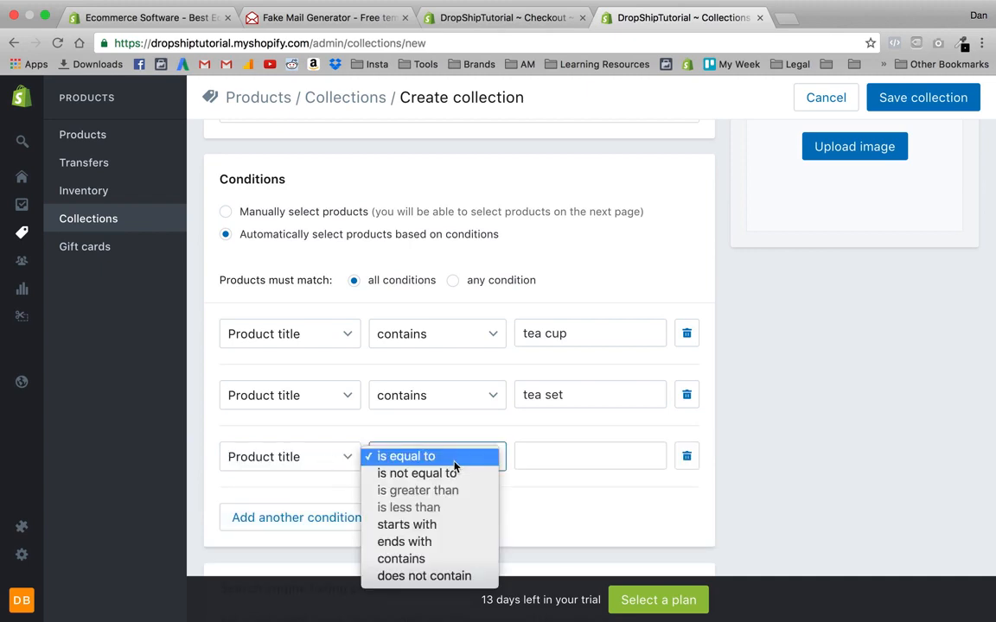
click(430, 563)
click(610, 456)
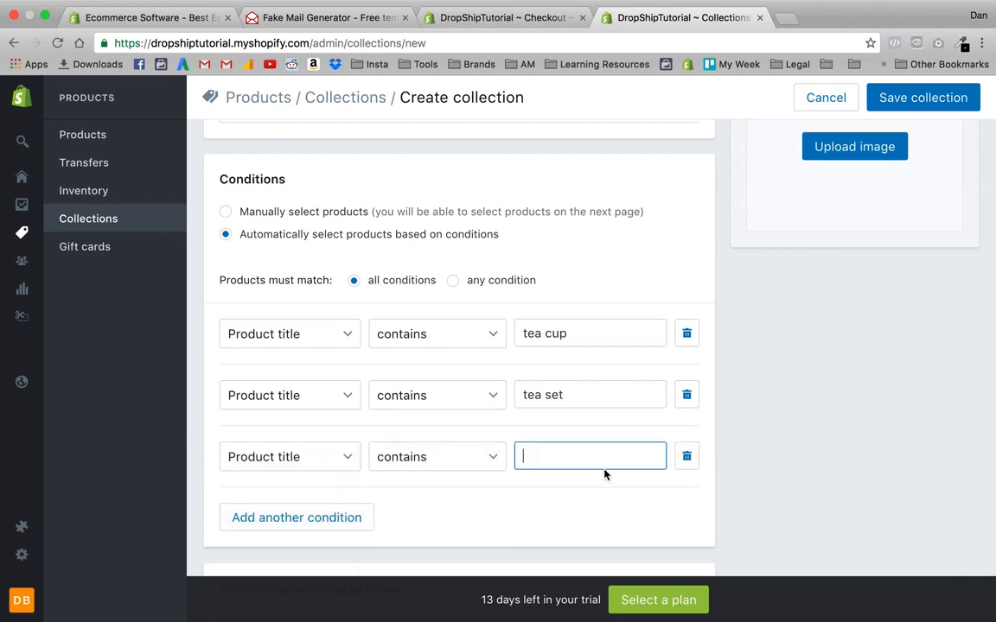
text(tea kettle)
click(596, 543)
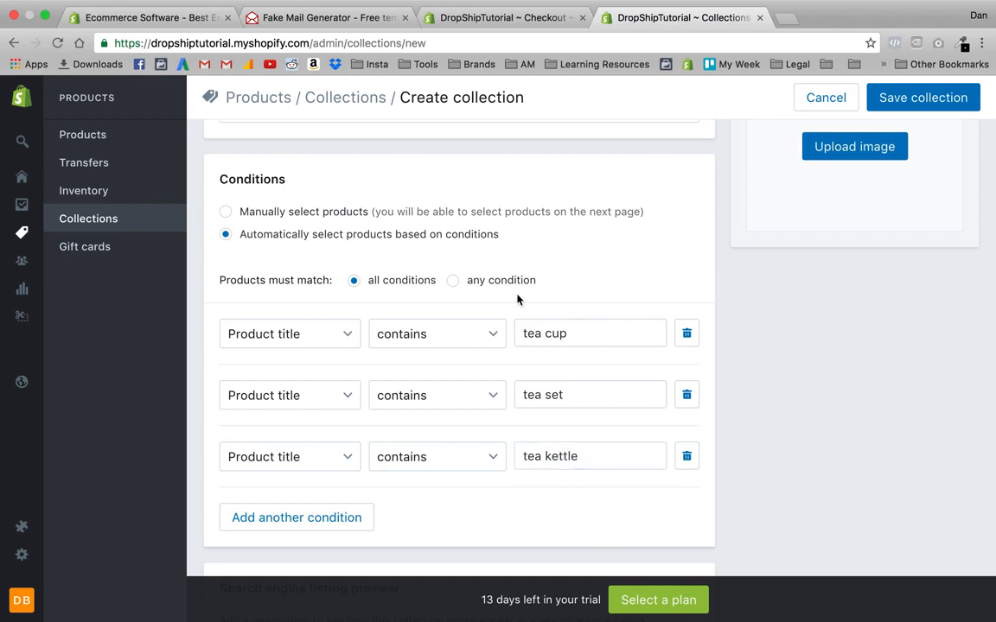
Make products match any condition instead of all conditions, and save the Tea Sets collection
click(456, 284)
click(353, 281)
click(474, 283)
scroll(411, 359, up, 3)
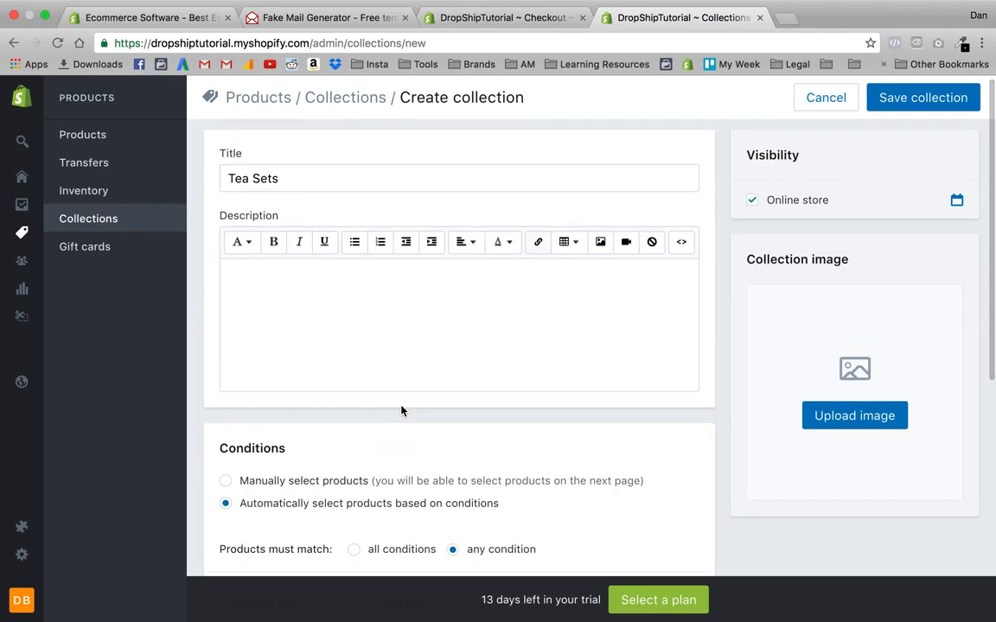
scroll(300, 197, down, 6)
scroll(300, 198, up, 6)
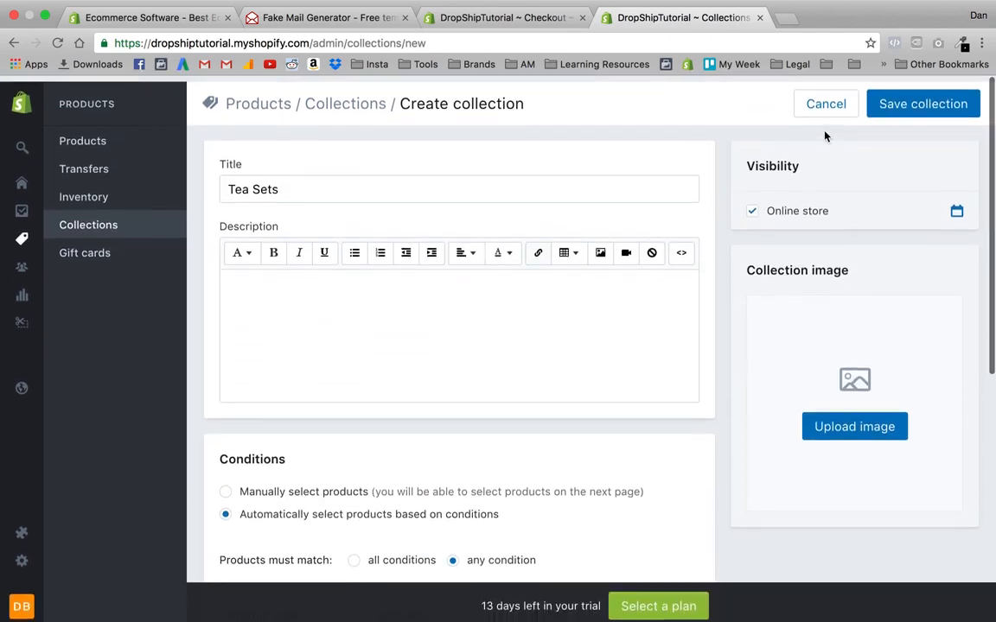
click(909, 105)
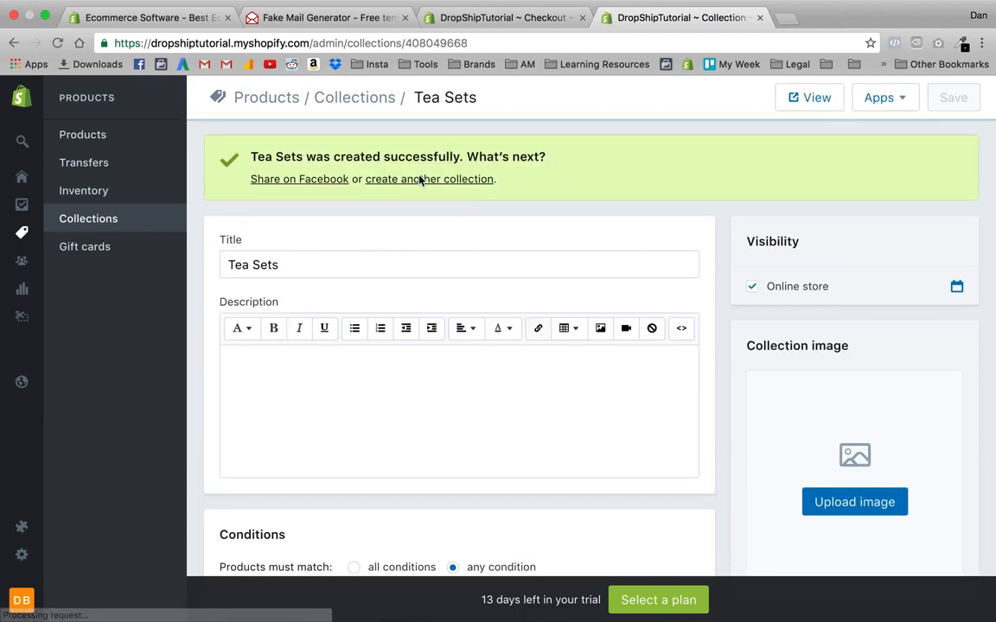
Start another new collection and title it "Tea Ceremony", correcting the spelling
click(420, 181)
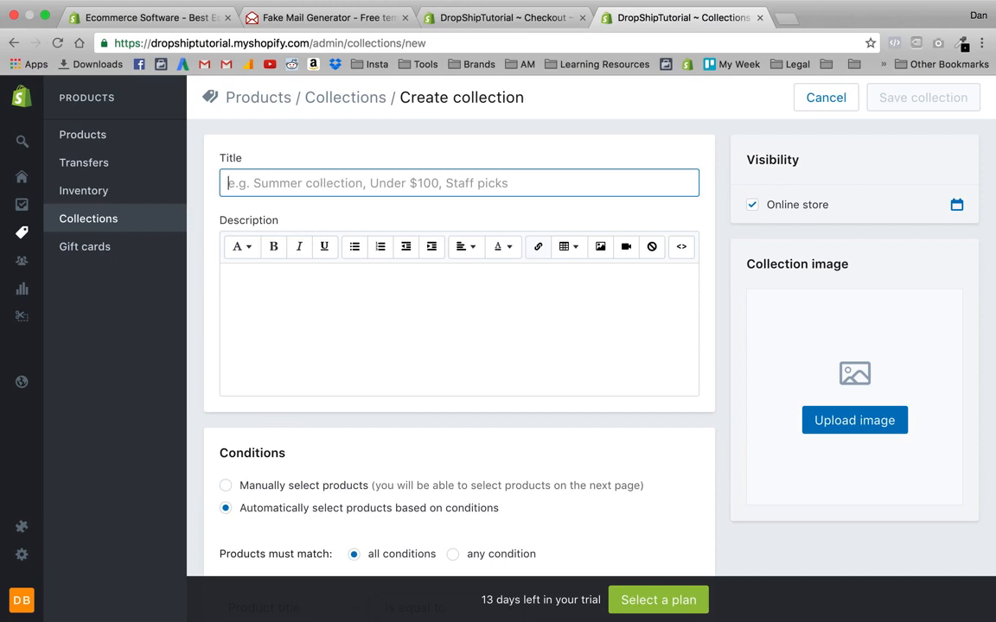
text(Tea Cer)
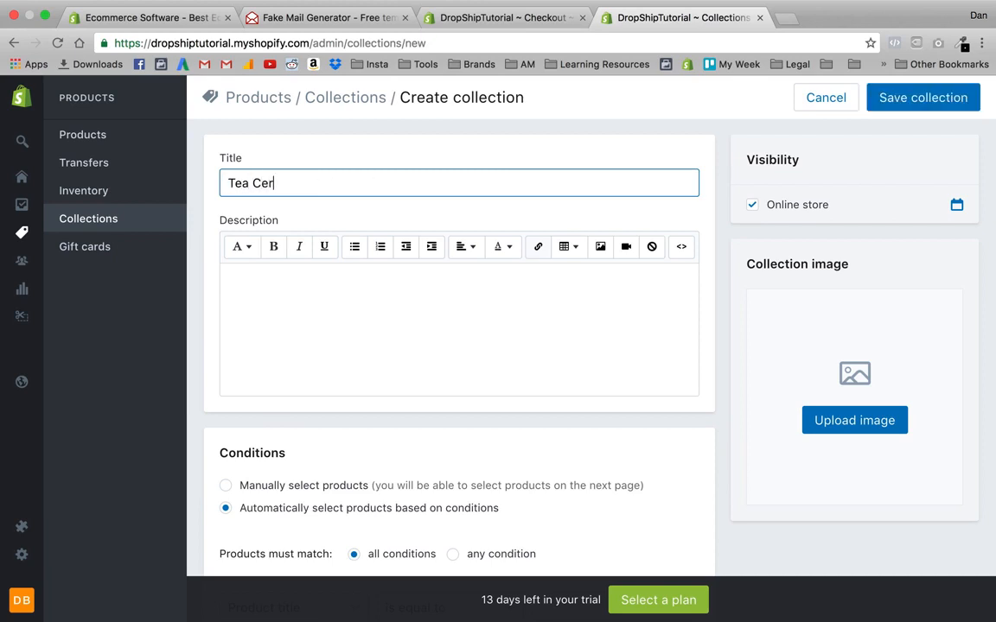
key(super+a)
key(BackSpace)
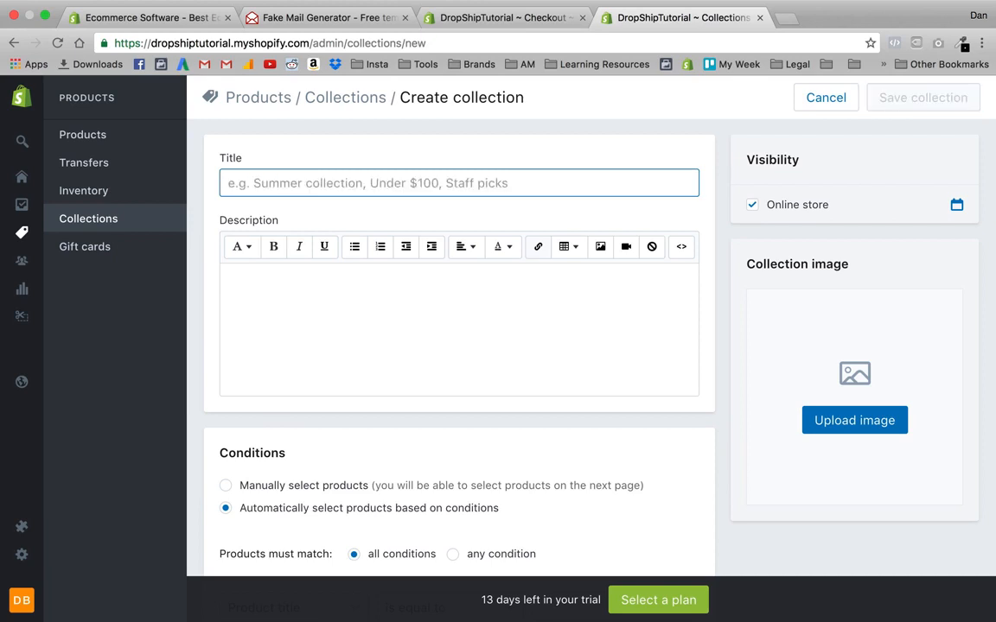
text(Tea Cere)
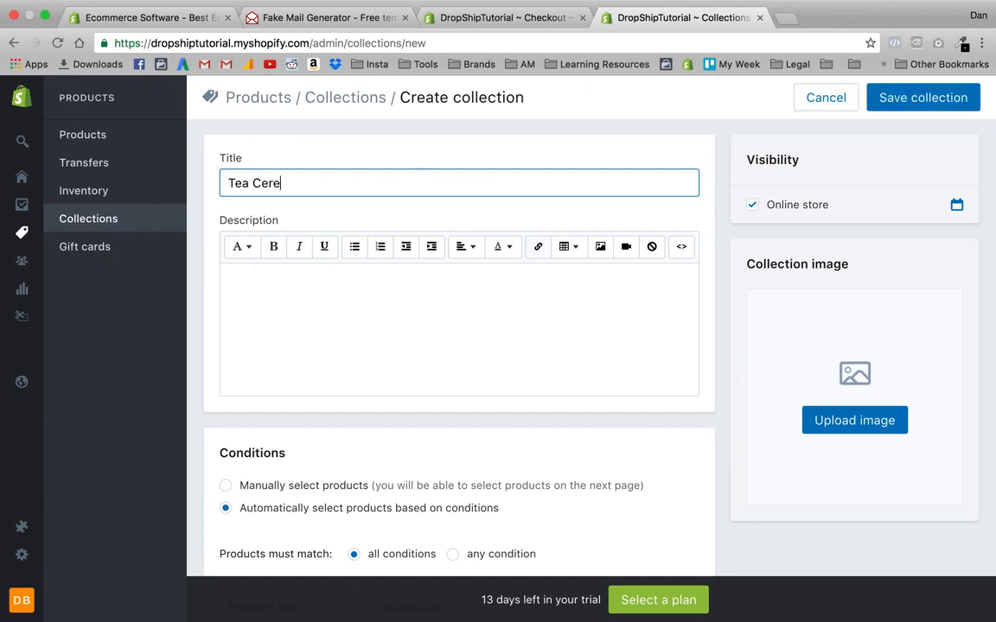
text(moy)
key(BackSpace)
right_click(285, 190)
click(305, 197)
Set the Tea Ceremony collection to manually selected products and save it
scroll(346, 389, down, 4)
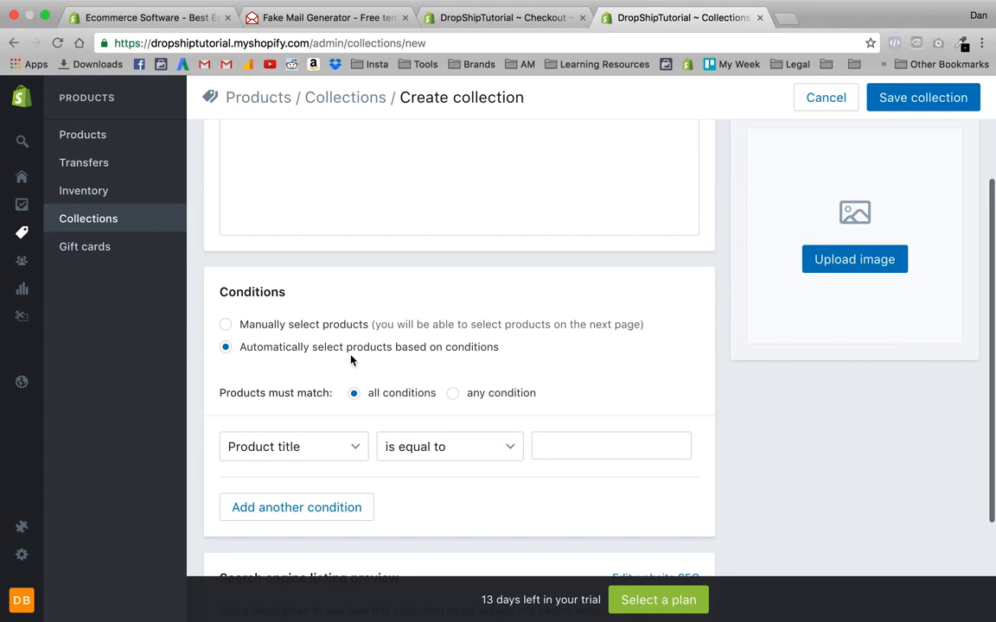
click(273, 324)
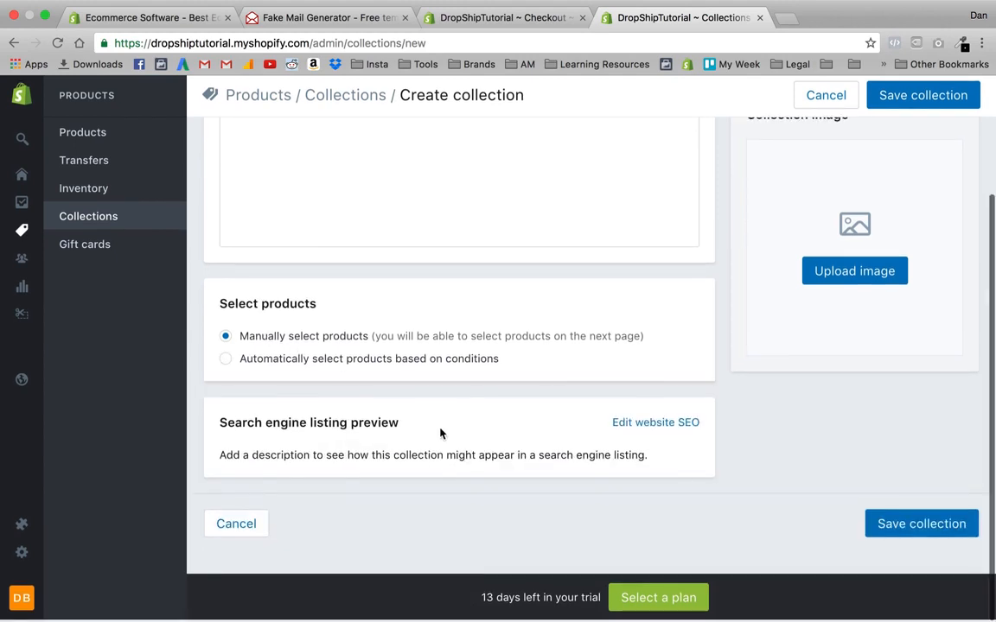
click(921, 100)
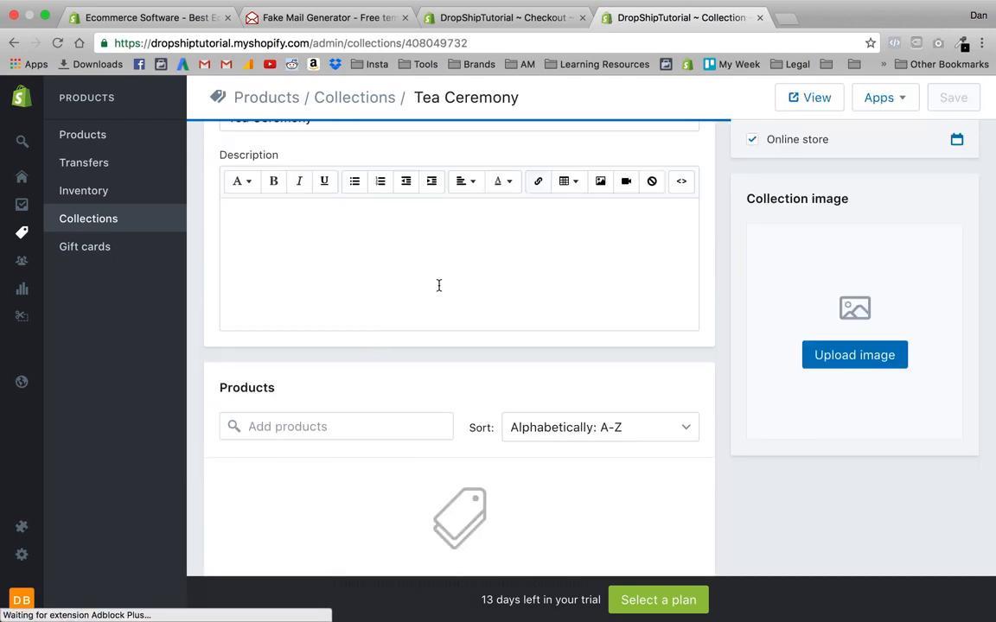
scroll(438, 284, down, 4)
click(308, 275)
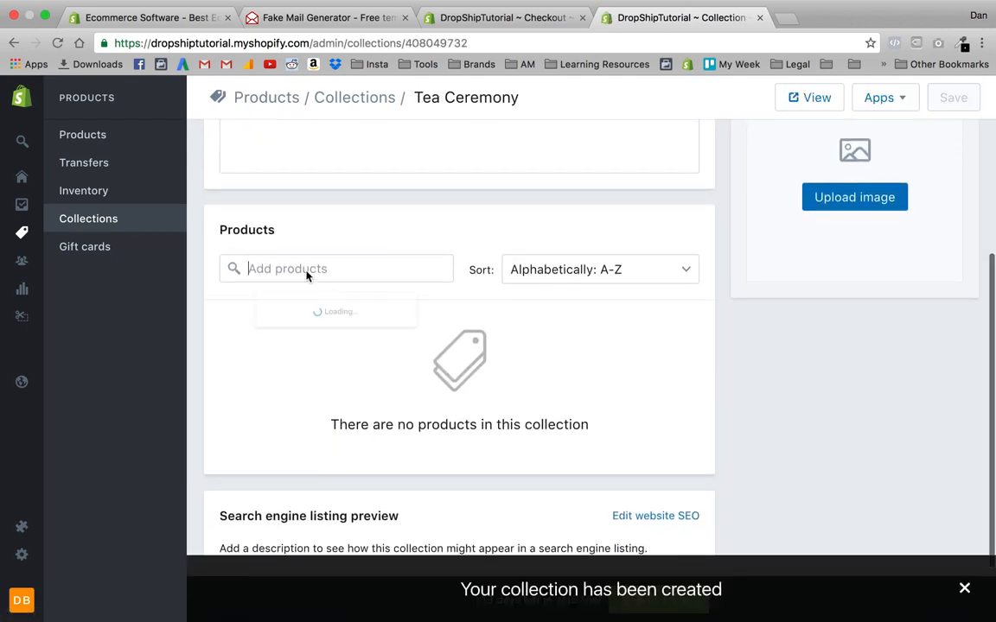
text(dfsd)
key(BackSpace)
key(BackSpace)
key(BackSpace)
key(BackSpace)
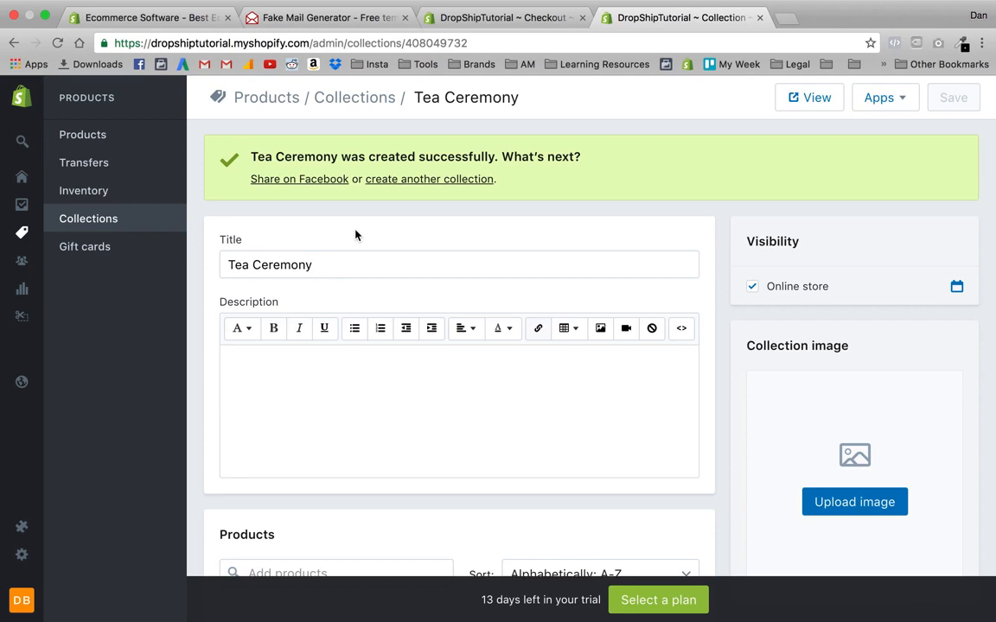
Open the online store's Main menu for editing and add two blank menu items
click(29, 381)
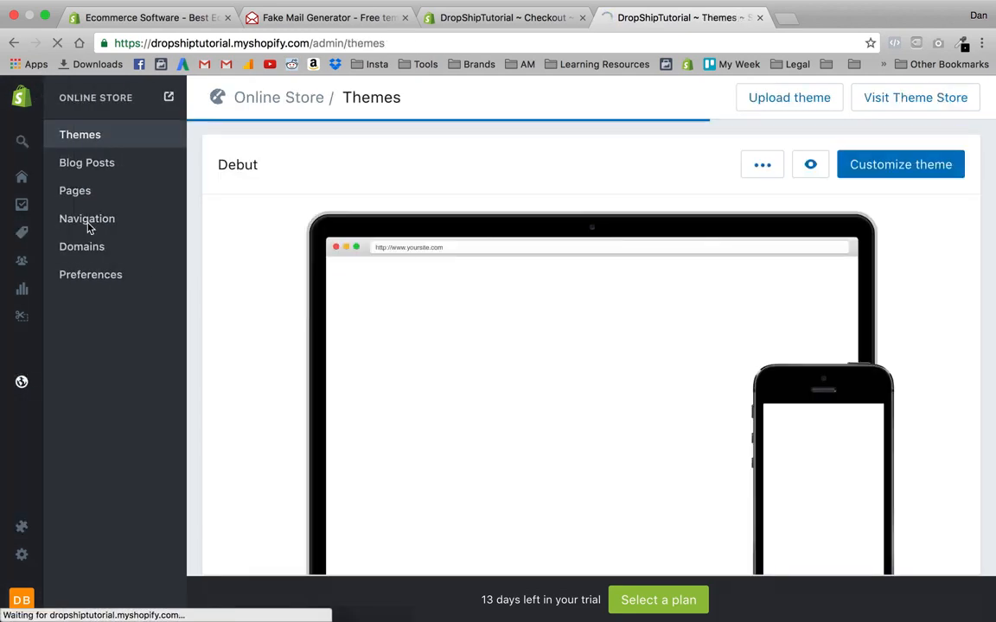
click(87, 223)
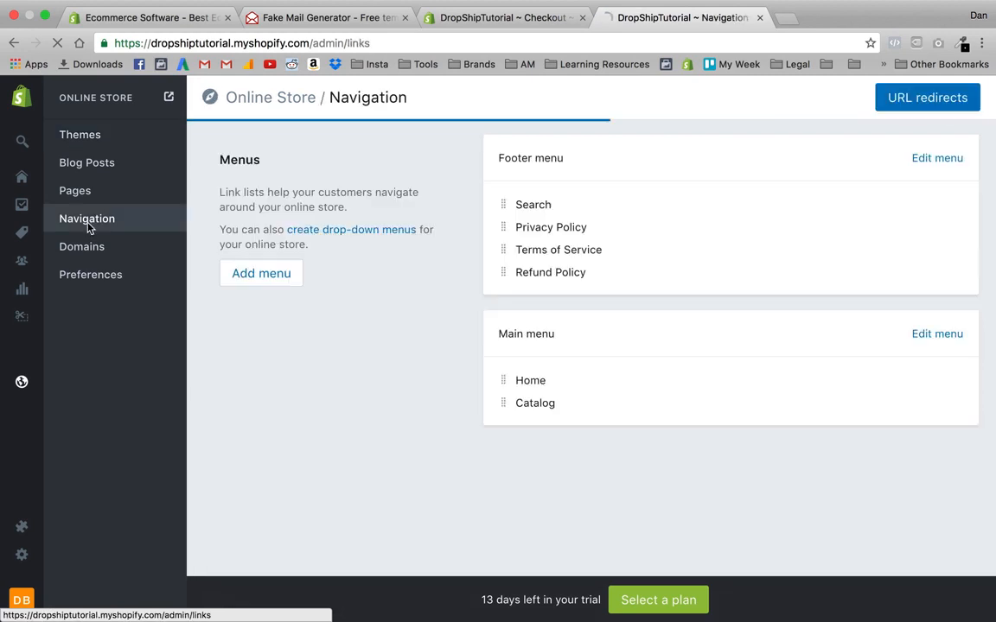
click(937, 337)
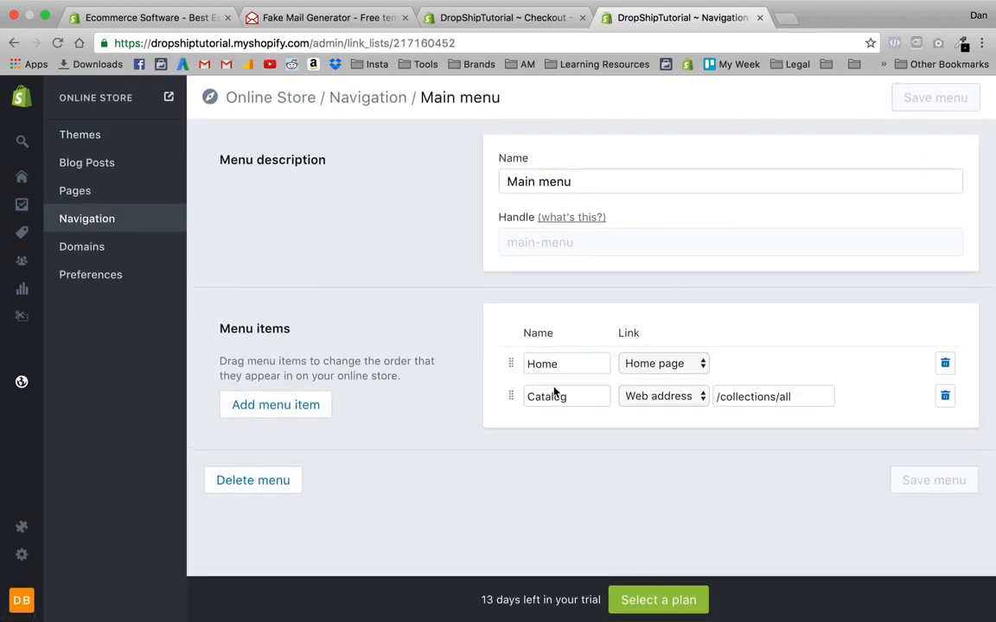
click(316, 405)
click(316, 404)
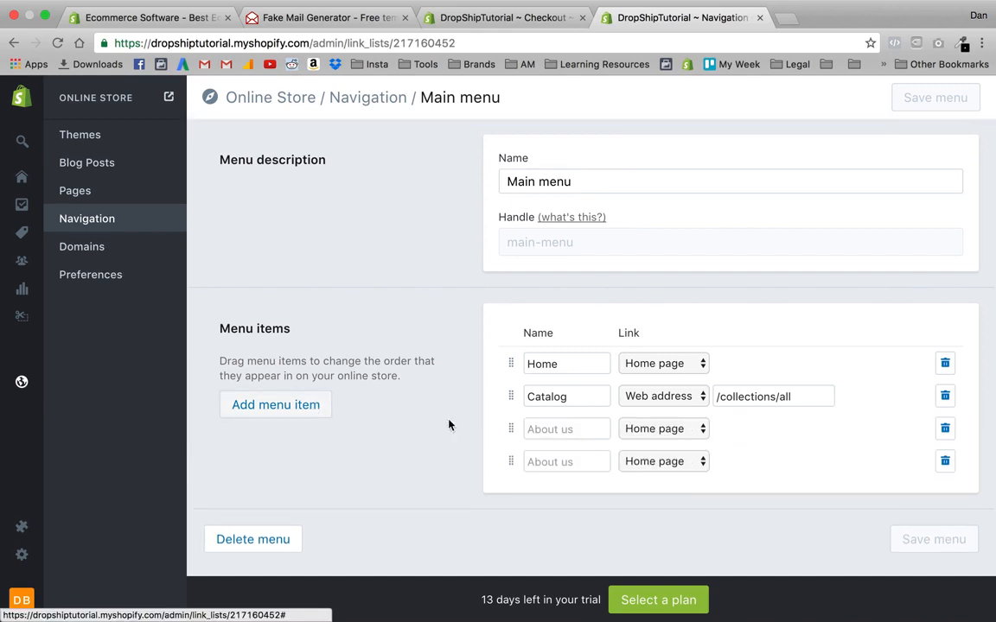
Change the Catalog menu item's link to a collection and choose Tea Strainers
click(635, 399)
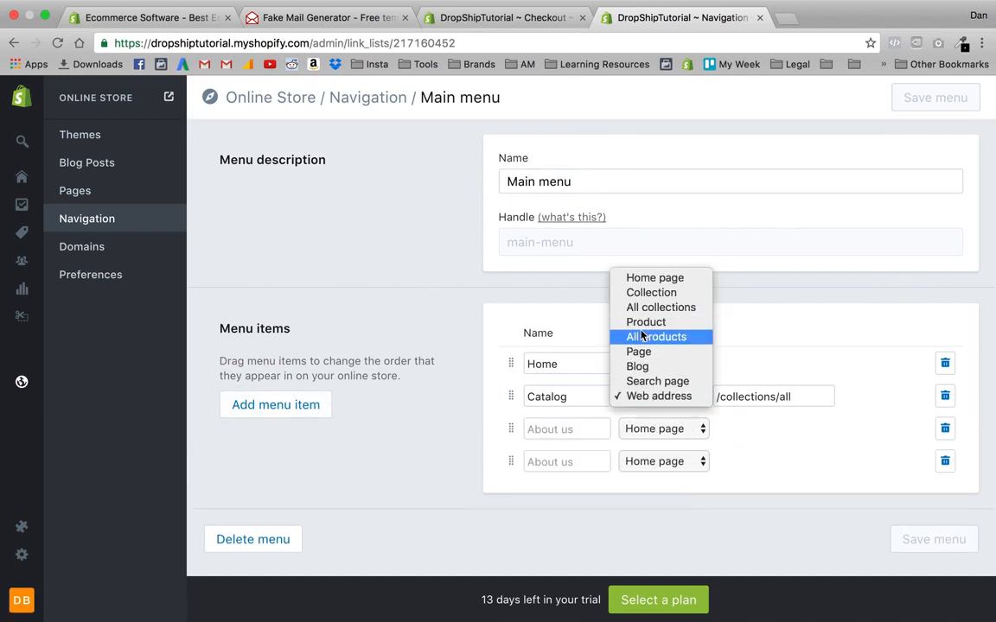
click(651, 292)
click(729, 399)
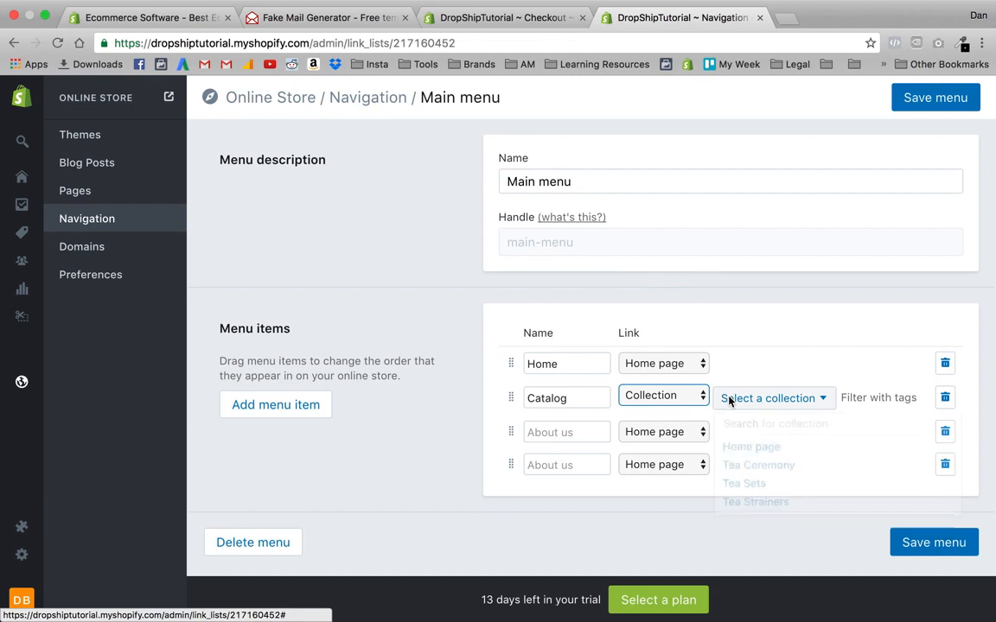
click(735, 468)
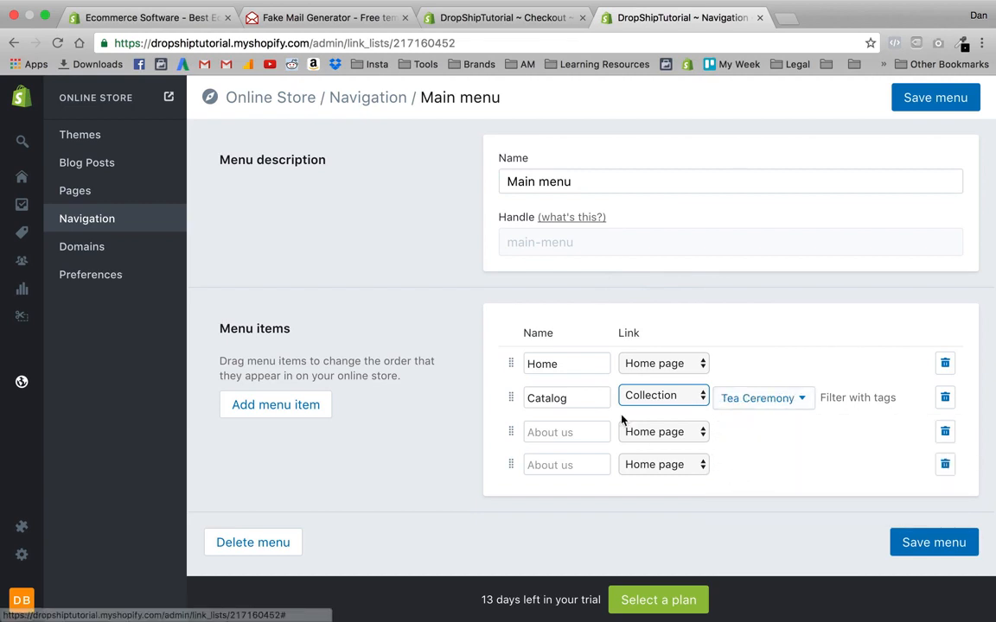
click(748, 401)
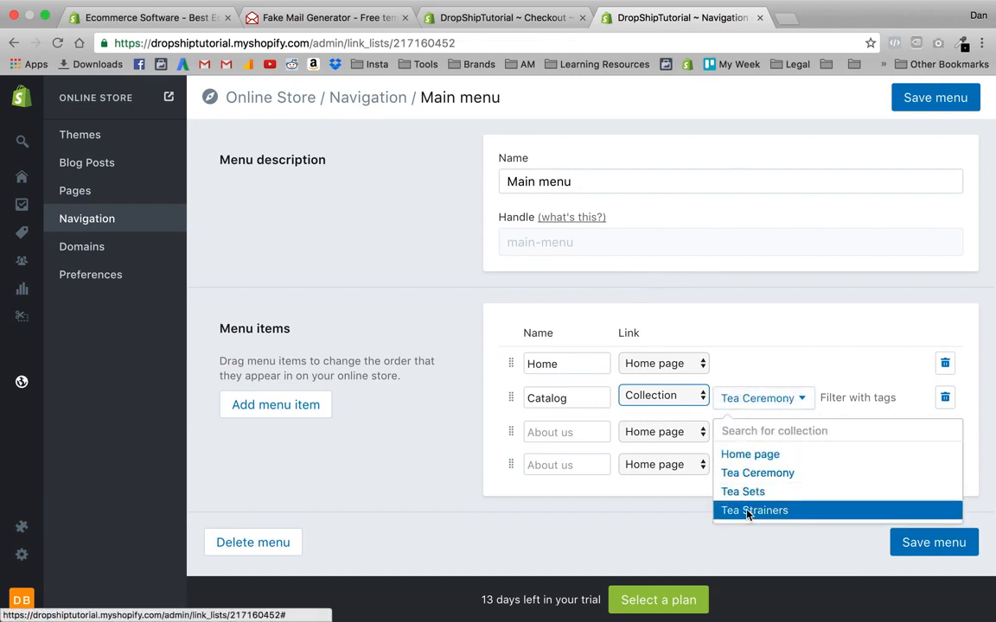
click(748, 510)
Rename the Catalog menu item to "Shop Tea Strainers"
double_click(547, 398)
text(Sho)
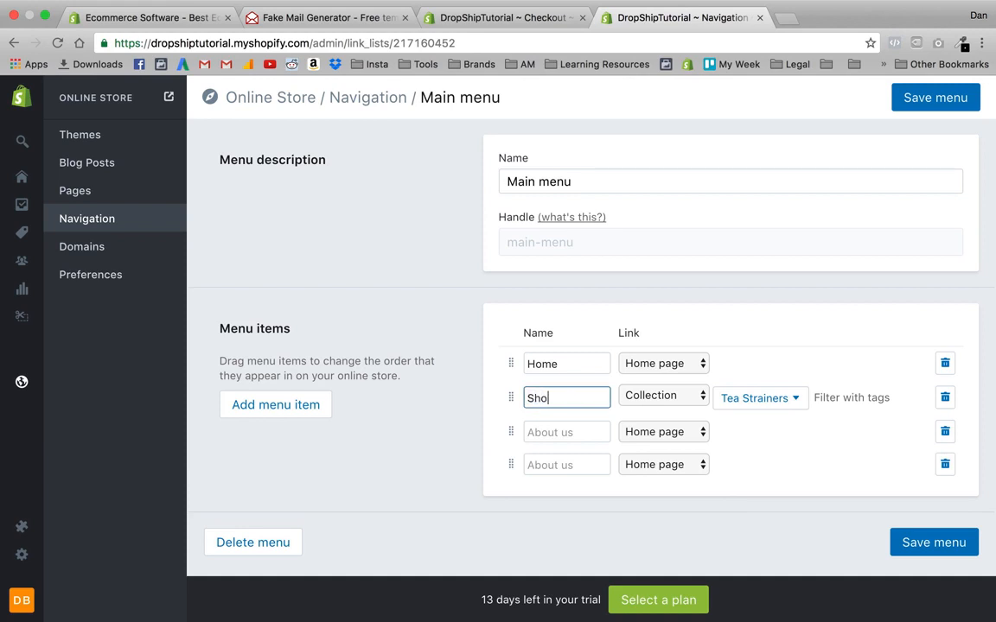
text(p Tea Strainers)
Link the first blank menu item to the Tea Sets collection and name it "Shop Tea Sets"
click(645, 429)
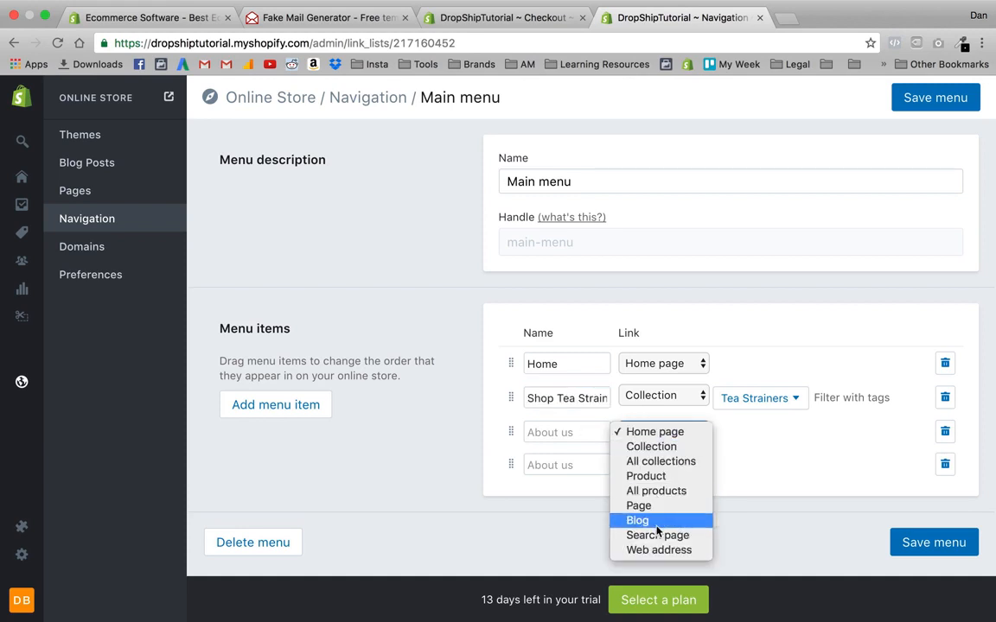
click(761, 435)
click(762, 434)
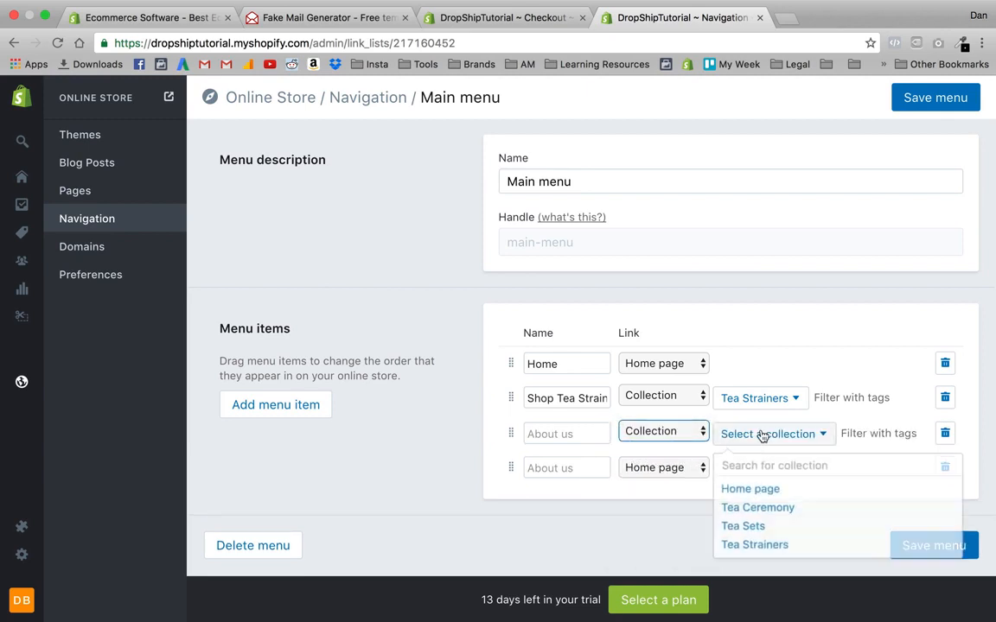
click(757, 526)
click(567, 435)
text(S)
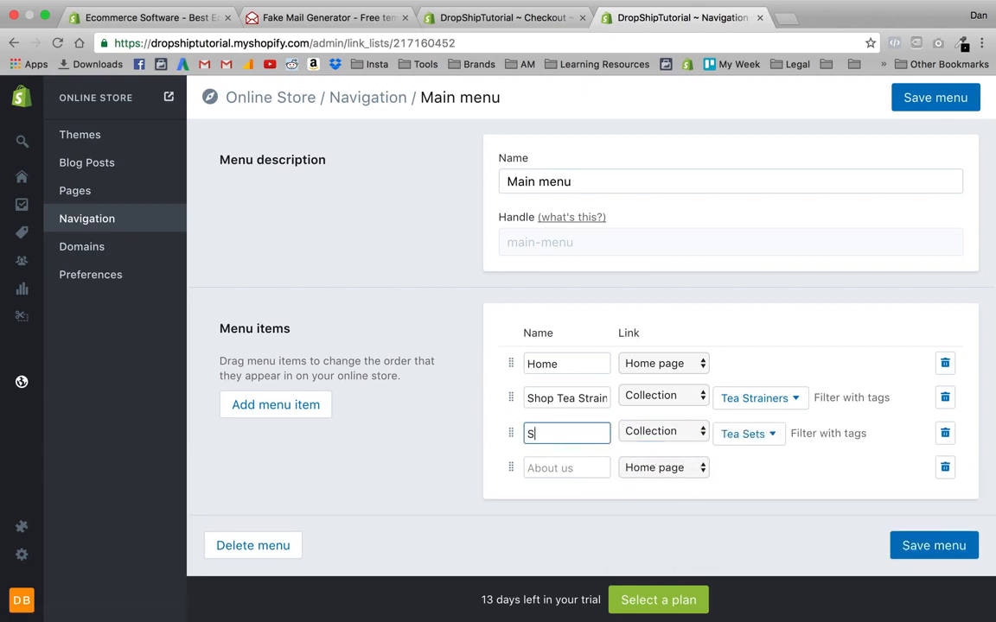
text(hop Tea Sets)
Change the last blank menu item's link type to Collection and name the item "Tea Ceremony Shop"
click(657, 467)
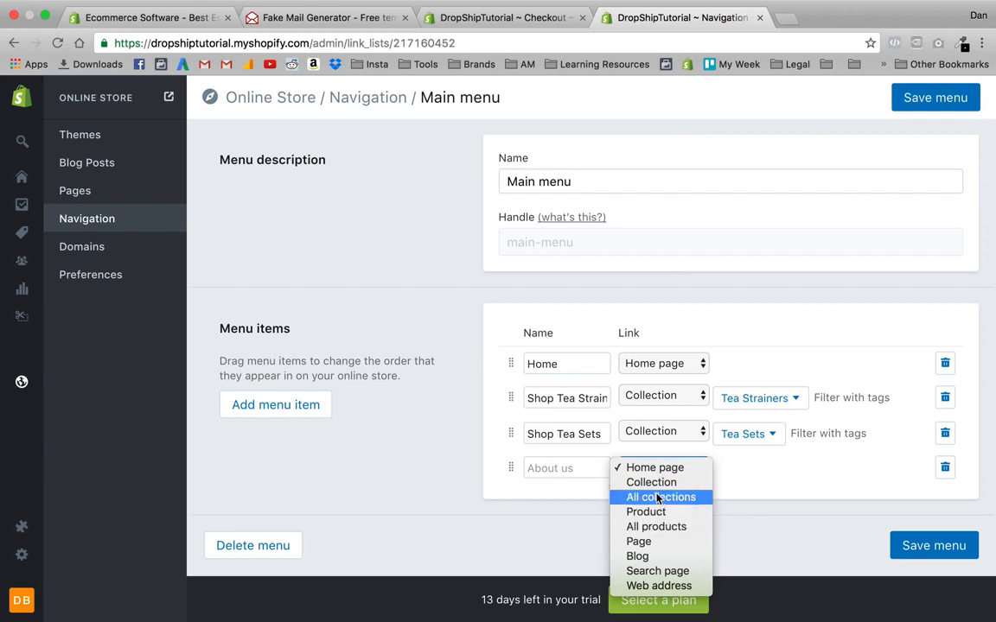
click(650, 482)
click(583, 469)
text(Shop)
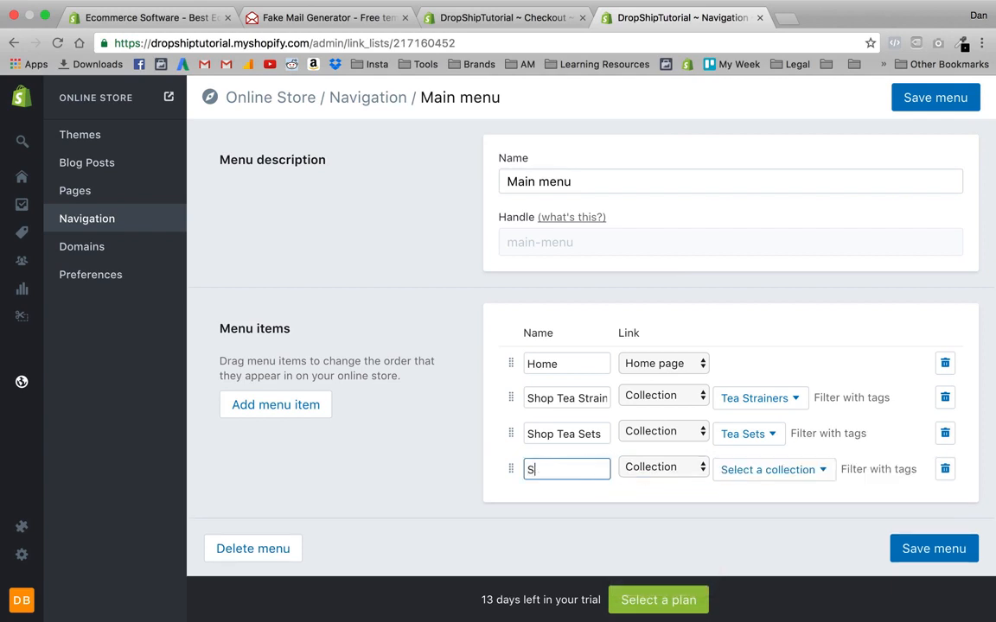
key(BackSpace)
key(BackSpace)
key(BackSpace)
key(BackSpace)
text(Tea Ceremony Shop)
click(559, 437)
drag(560, 436, 504, 441)
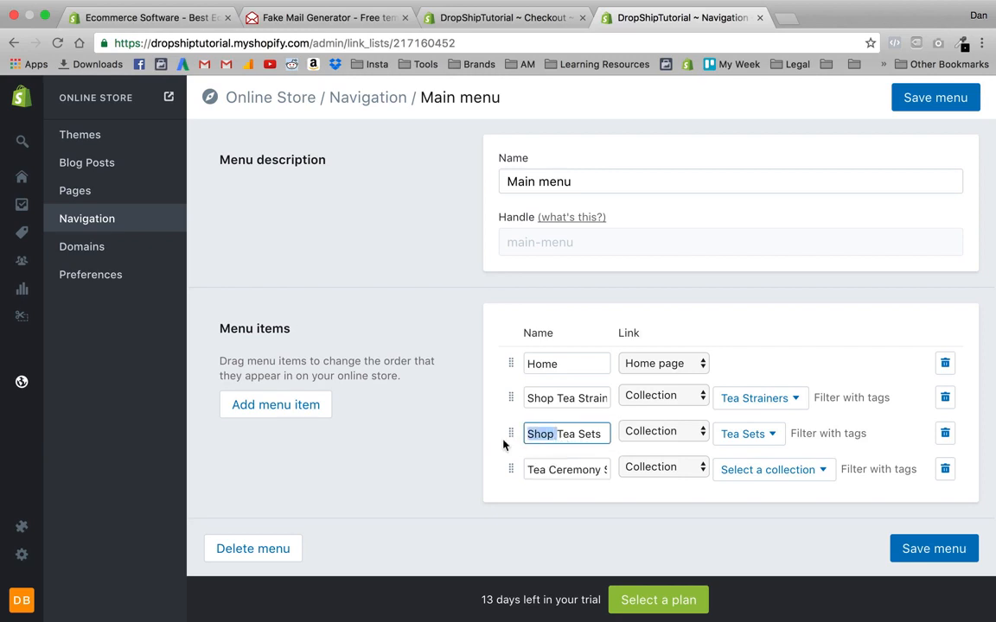
key(BackSpace)
key(super+Right)
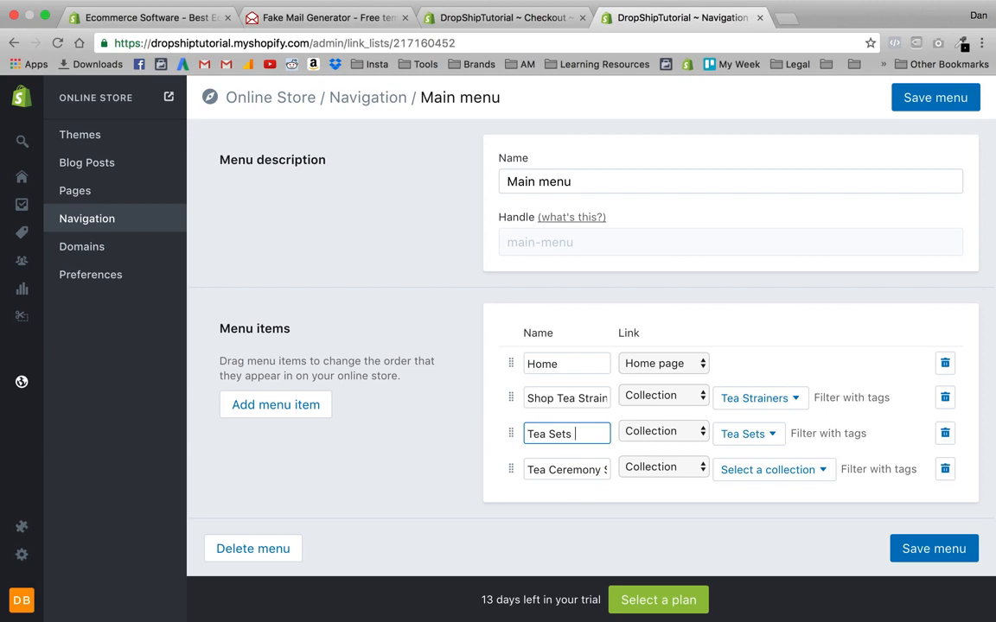
text(Shop)
key(BackSpace)
text(s)
double_click(587, 435)
key(super+z)
key(super+z)
key(super+z)
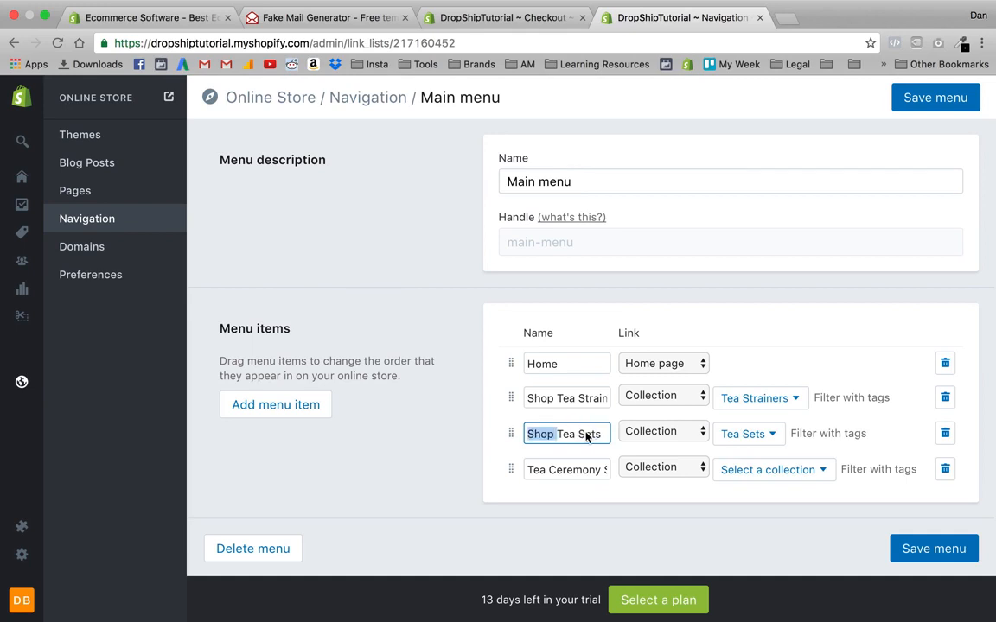
key(Down)
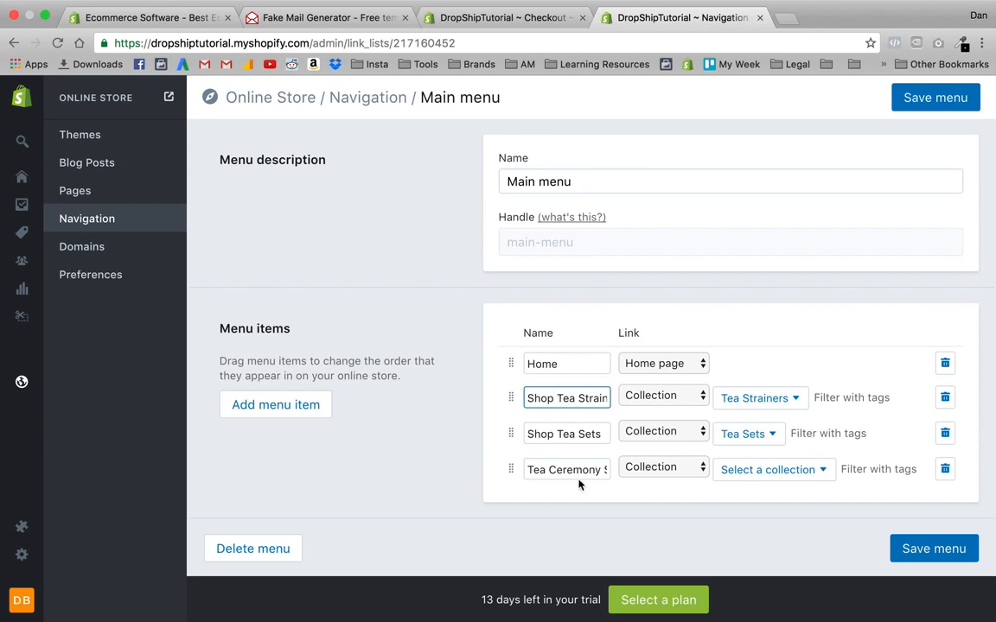
double_click(568, 471)
triple_click(568, 472)
click(569, 476)
click(594, 488)
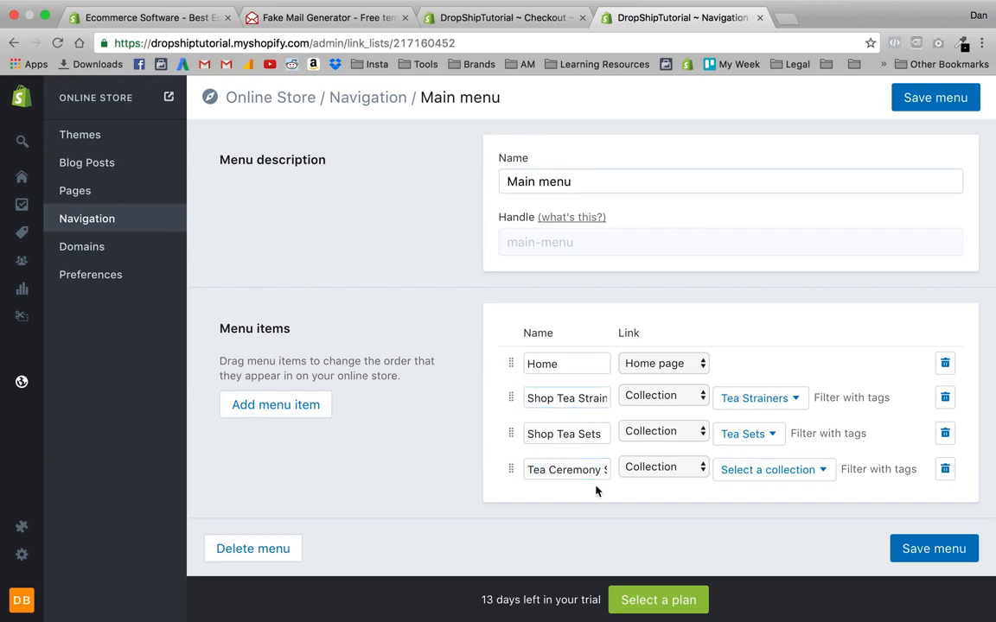
Choose the Tea Ceremony collection as the Tea Ceremony Shop item's link and save the main menu
click(749, 471)
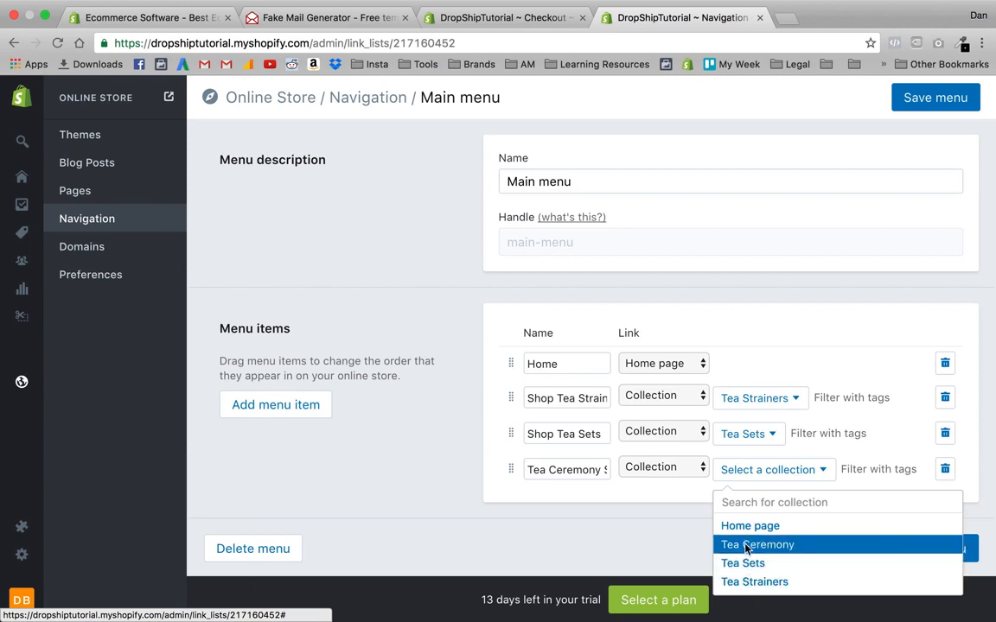
click(756, 544)
click(927, 546)
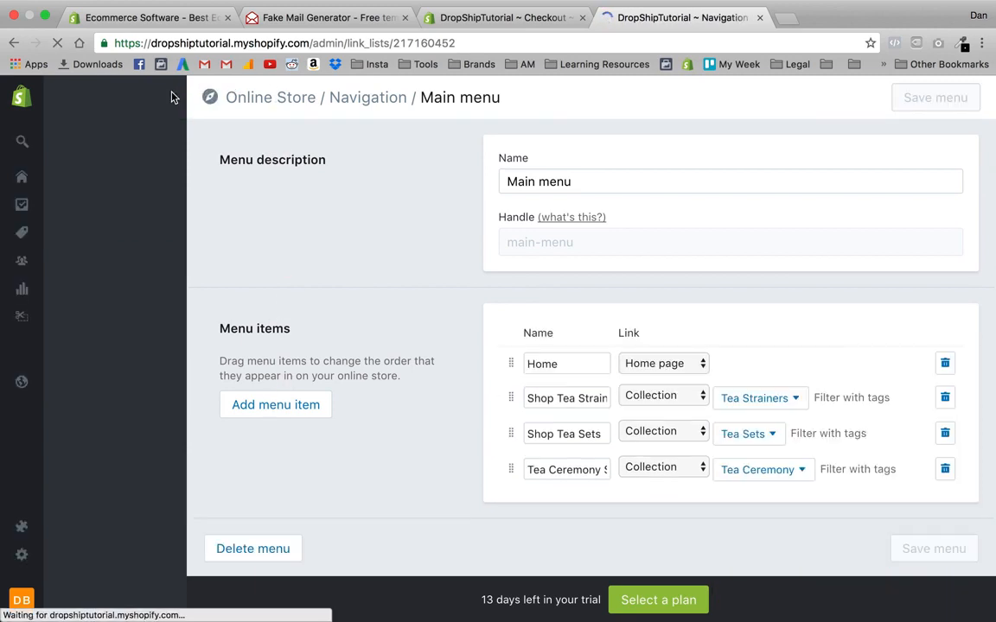
View the online store and check its Tea Ceremony Shop, Shop Tea Sets and Home menu links and the home page's footer
click(167, 97)
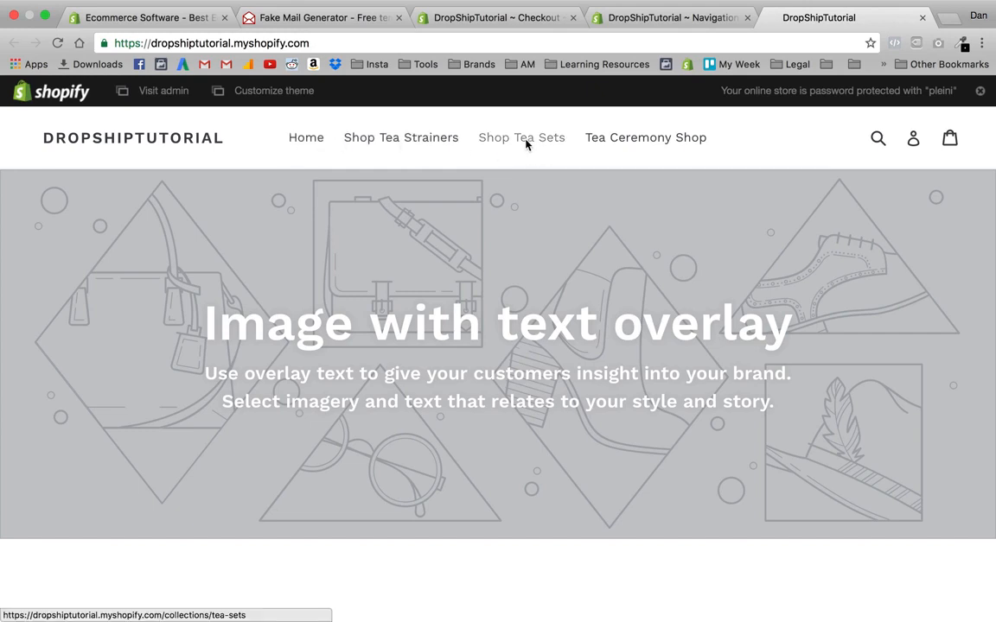
click(636, 140)
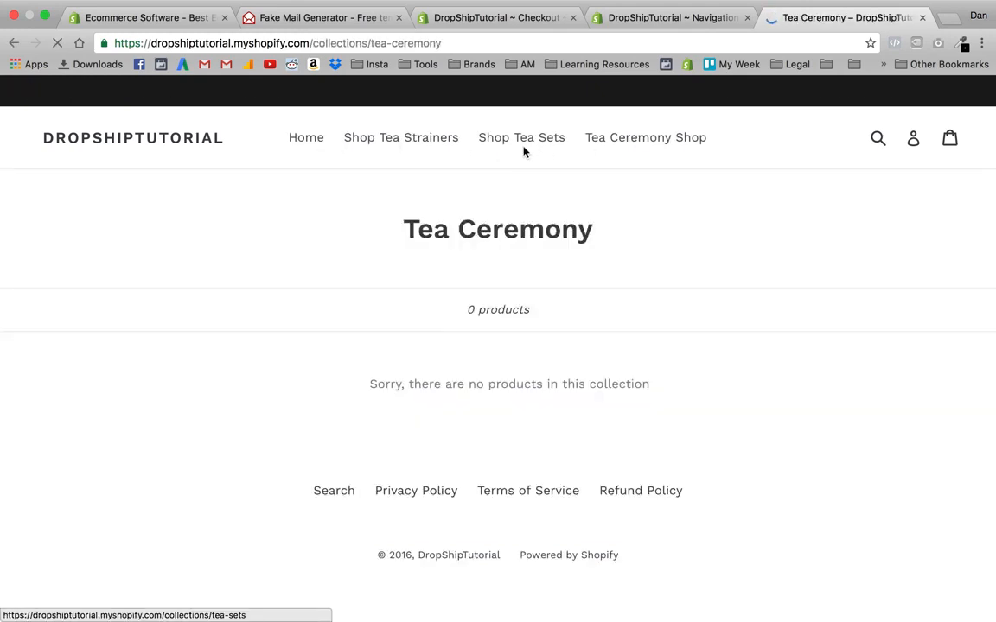
click(490, 137)
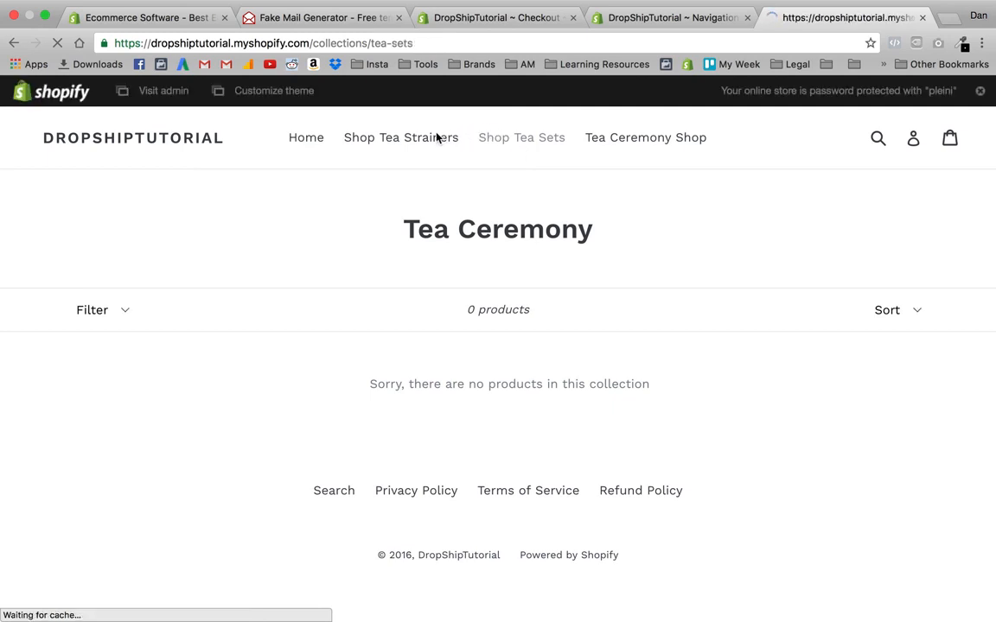
click(304, 140)
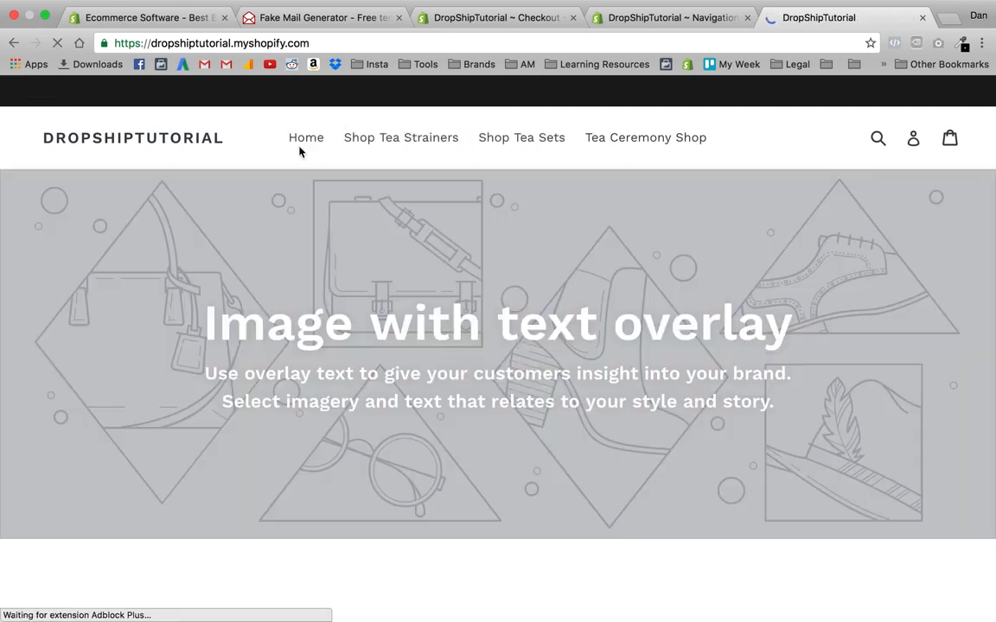
scroll(280, 279, down, 15)
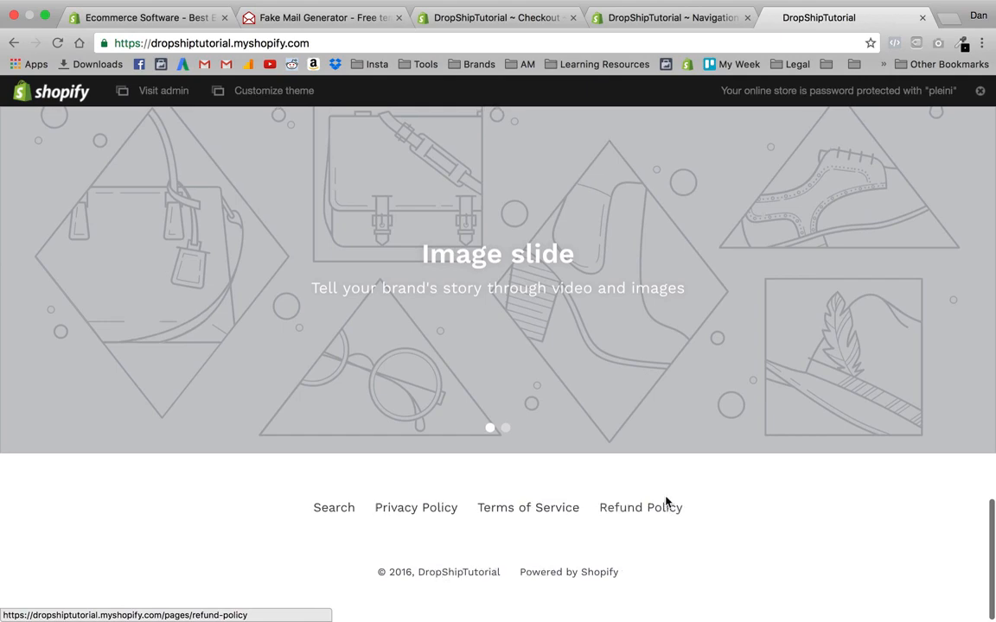
scroll(665, 505, up, 10)
scroll(666, 501, up, 5)
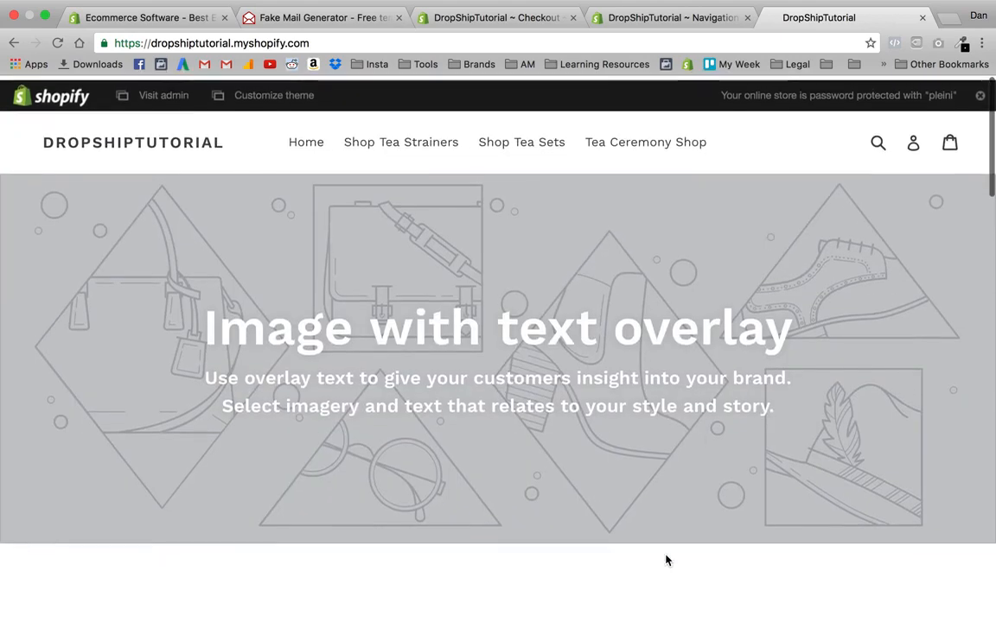